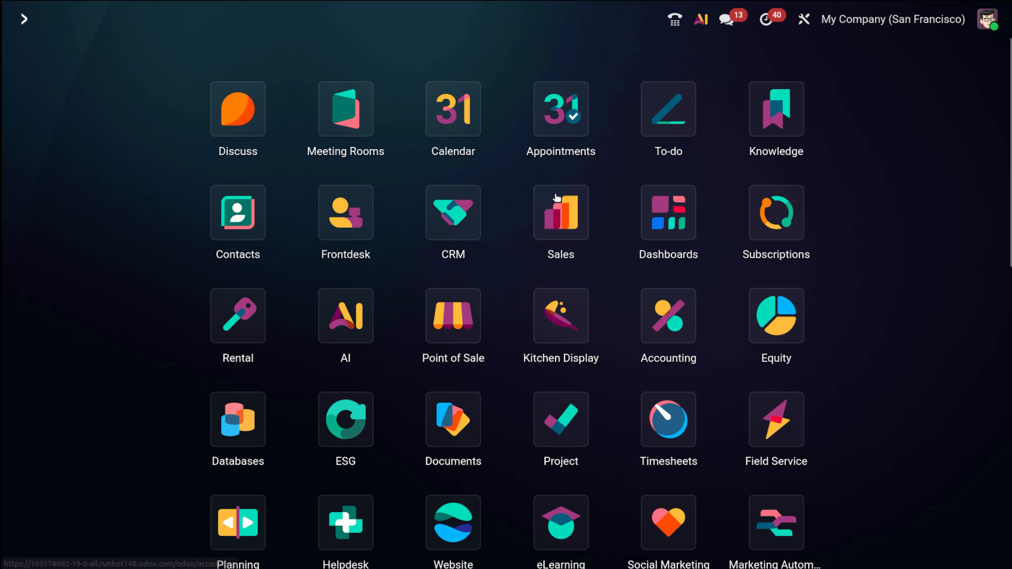
Open the product list in Sales and search it for products matching "tshir"
left_click(563, 204)
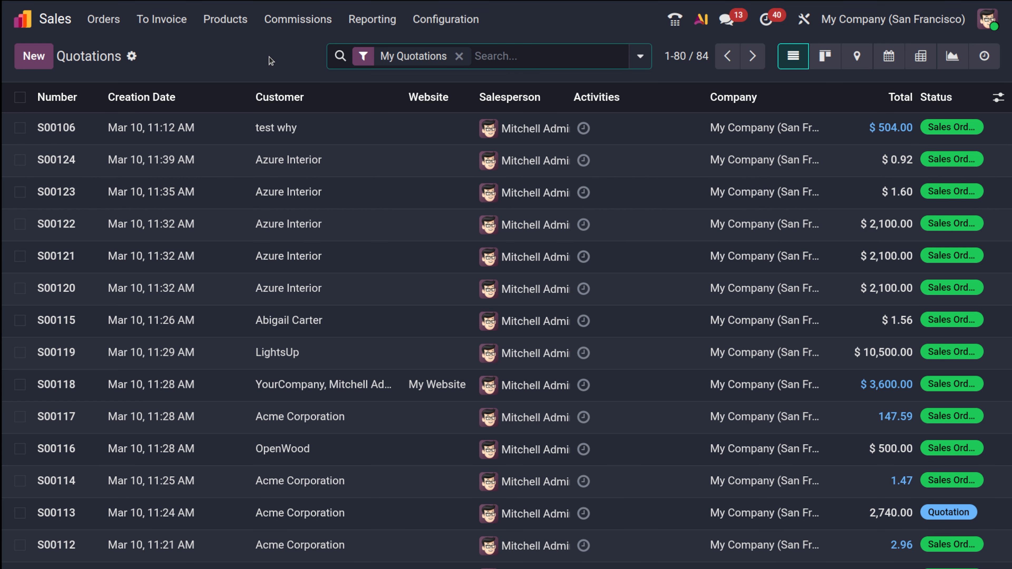
left_click(225, 24)
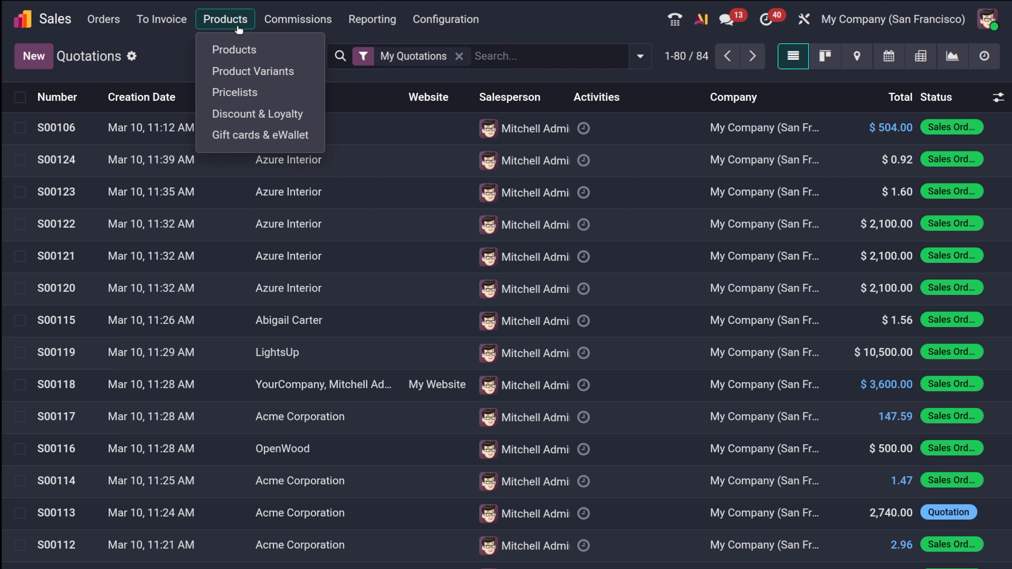
left_click(239, 49)
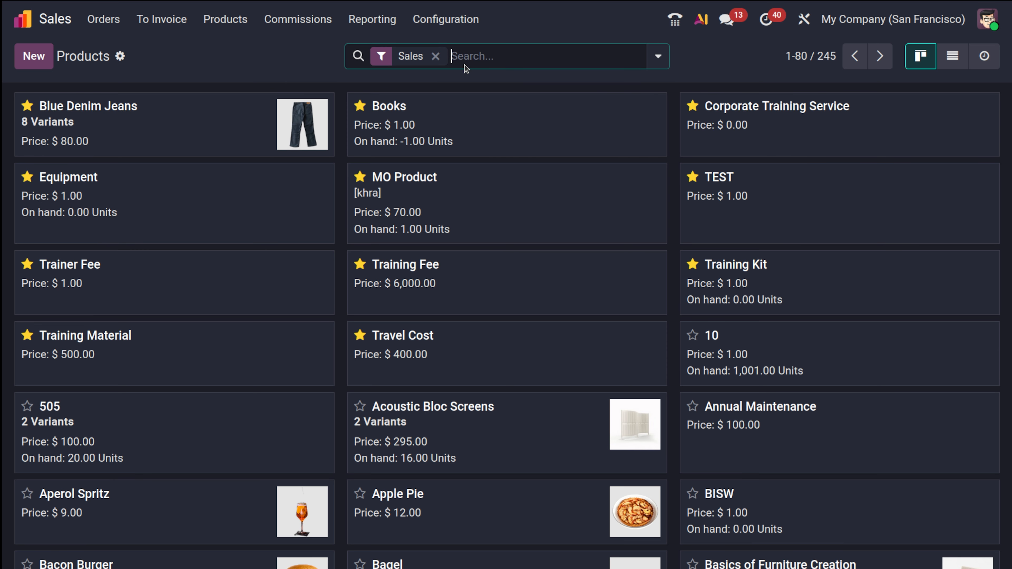
type("ts")
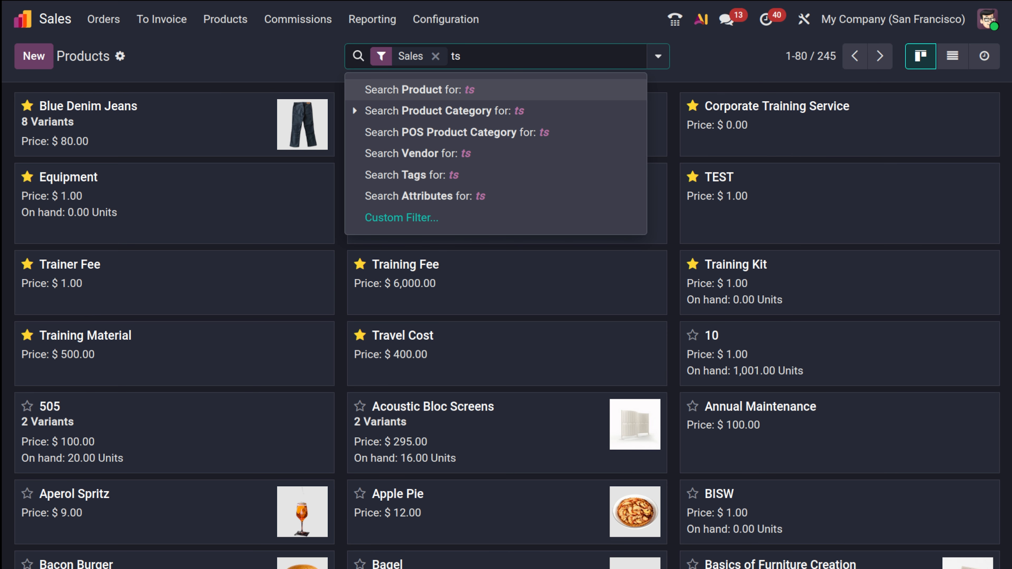
type("hir")
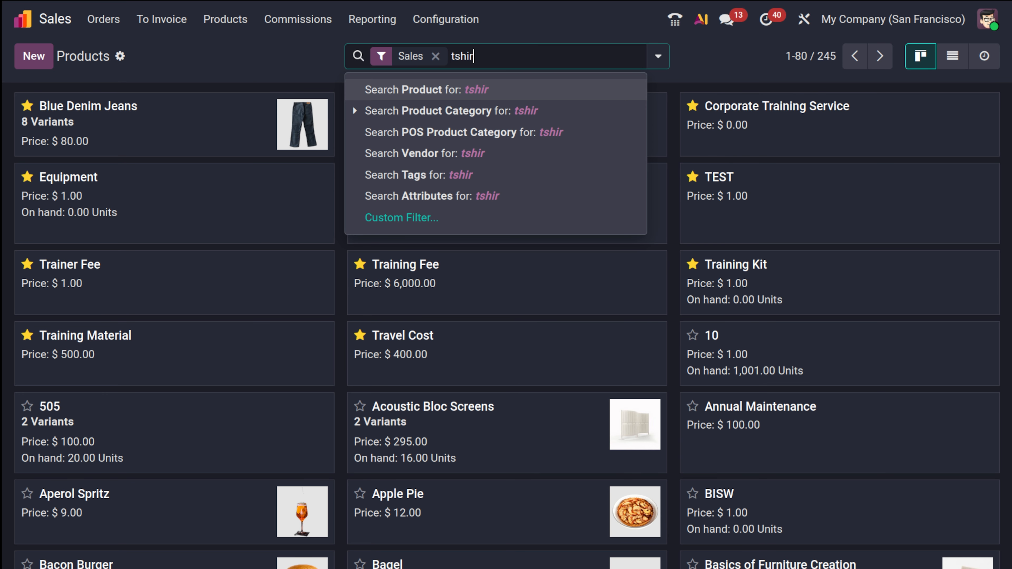
key("Return")
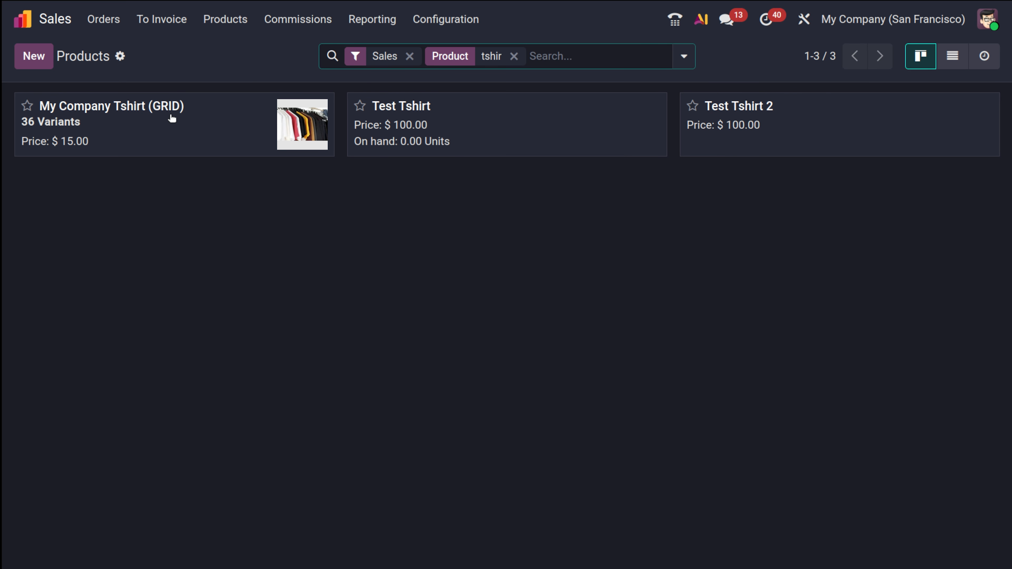
Mark the product My Company Tshirt (GRID) as a favorite and return to the product list
left_click(177, 117)
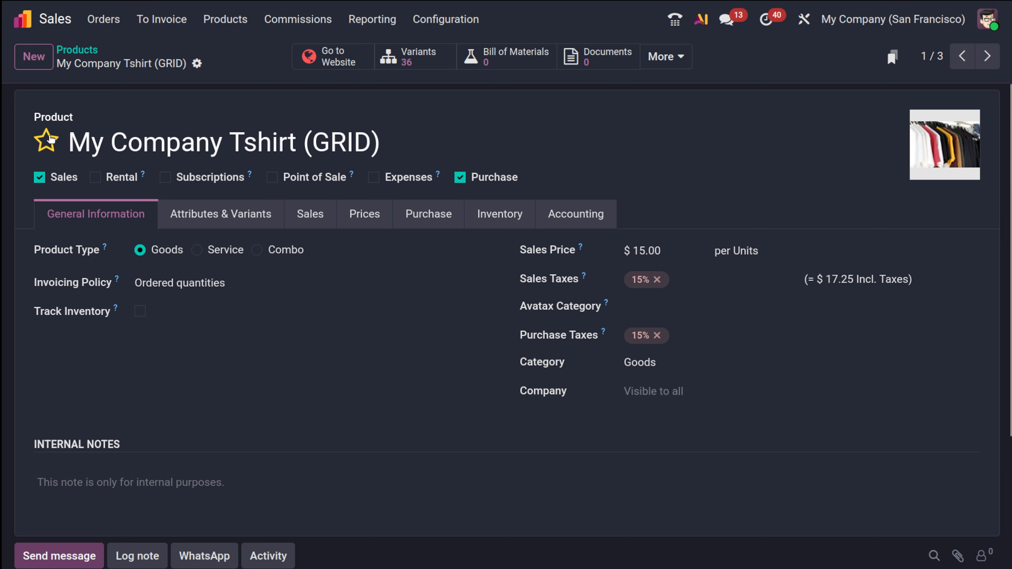
left_click(47, 139)
left_click(77, 49)
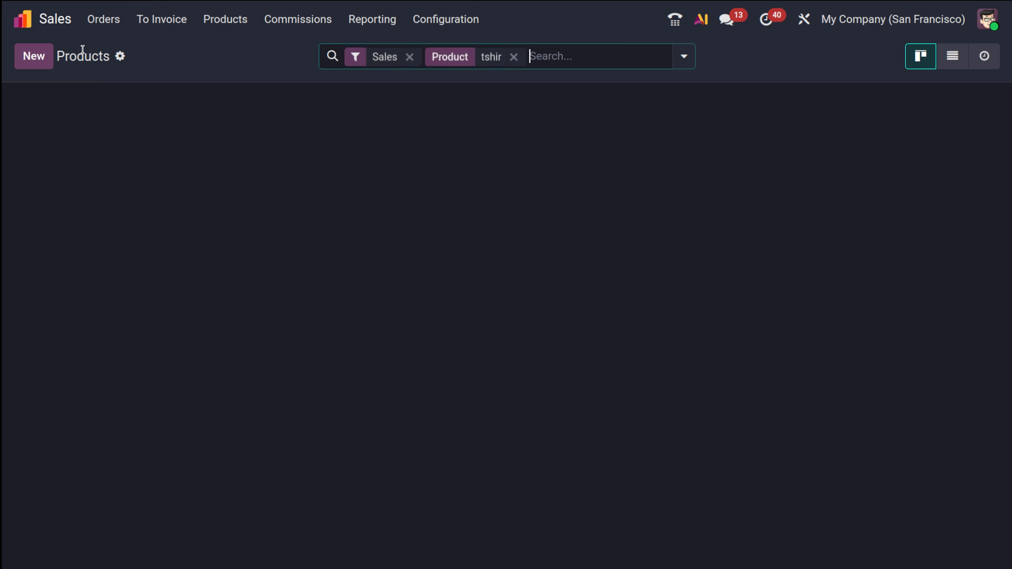
Search the products for "jacket" instead, mark Classic Brown Jacket as a favorite, and clear the search term
left_click(515, 56)
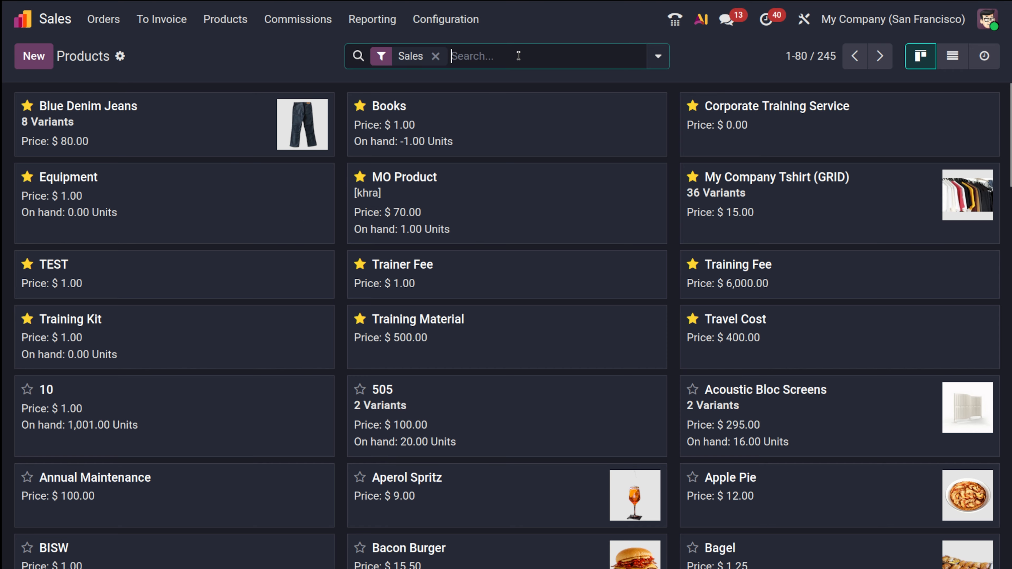
left_click(517, 56)
type("jacket")
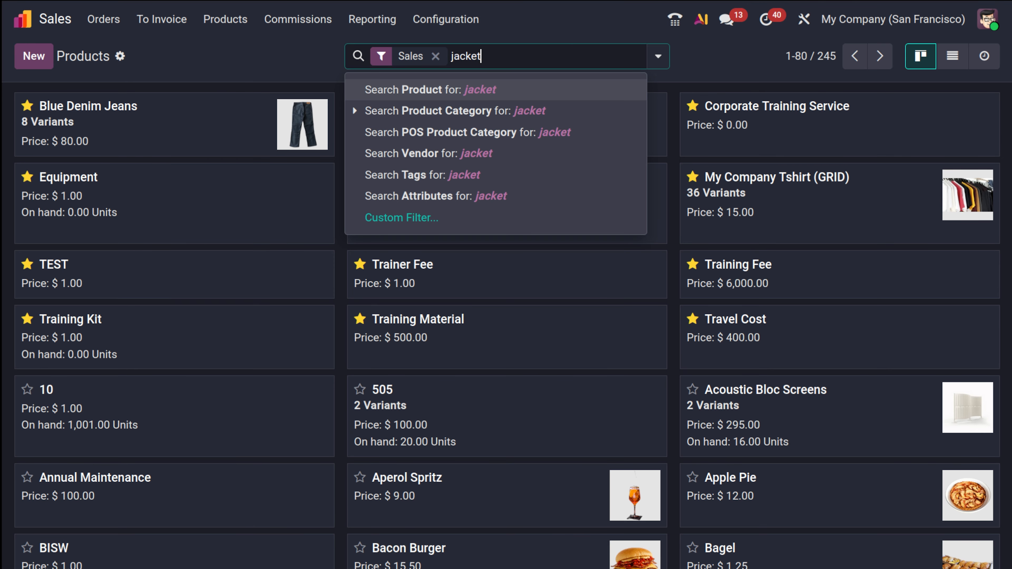
key("Return")
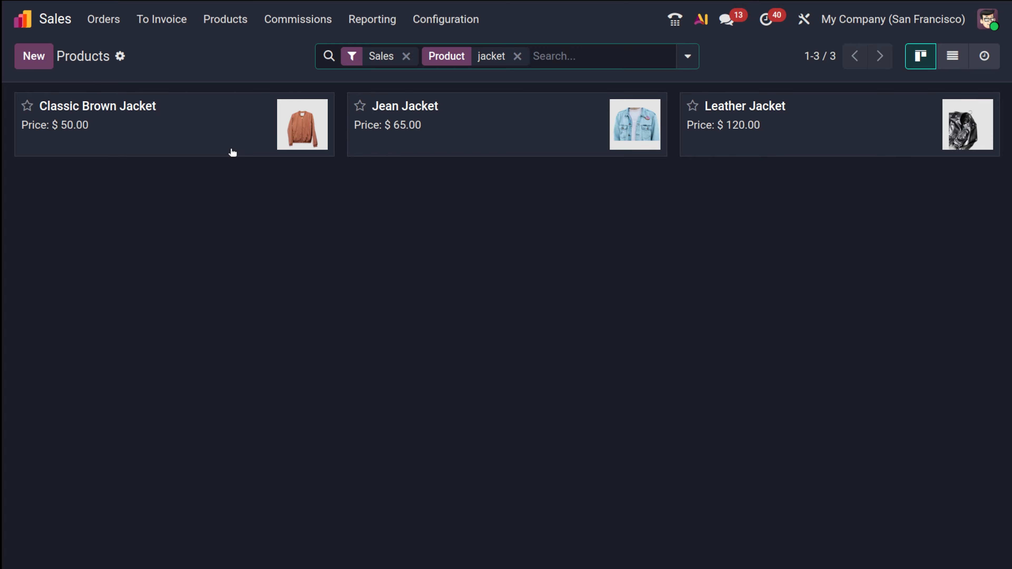
left_click(193, 143)
left_click(45, 139)
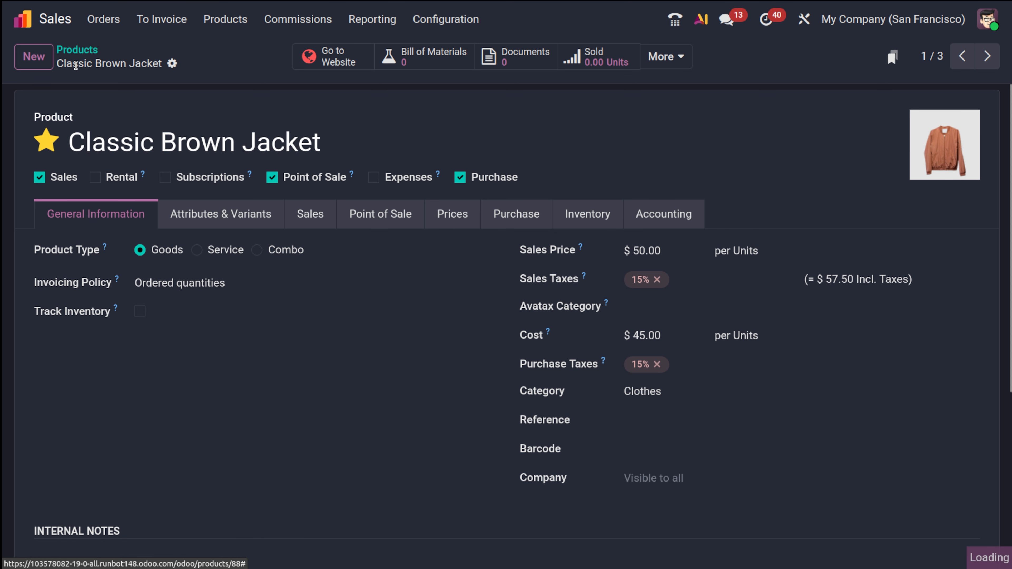
left_click(76, 49)
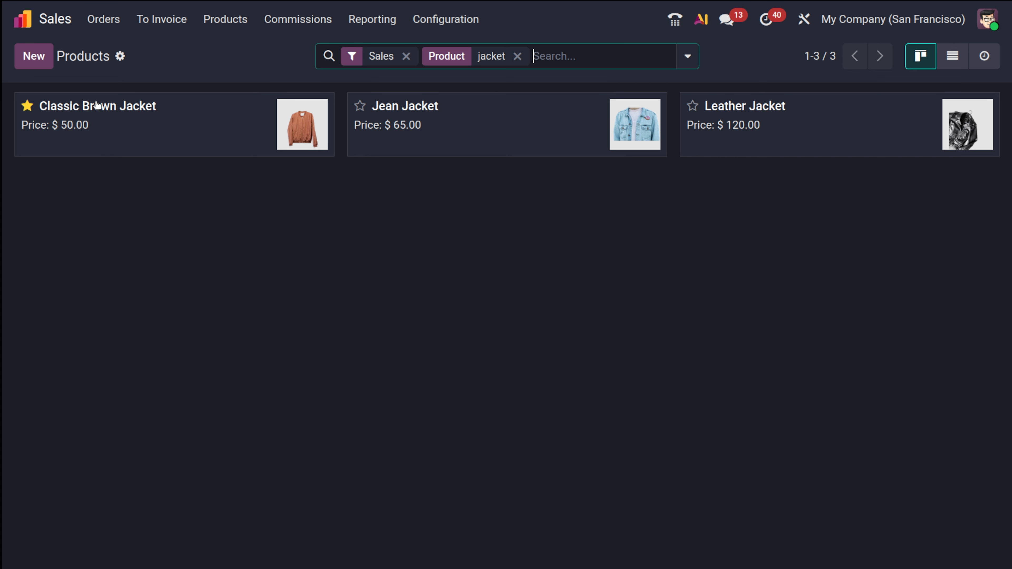
left_click(518, 57)
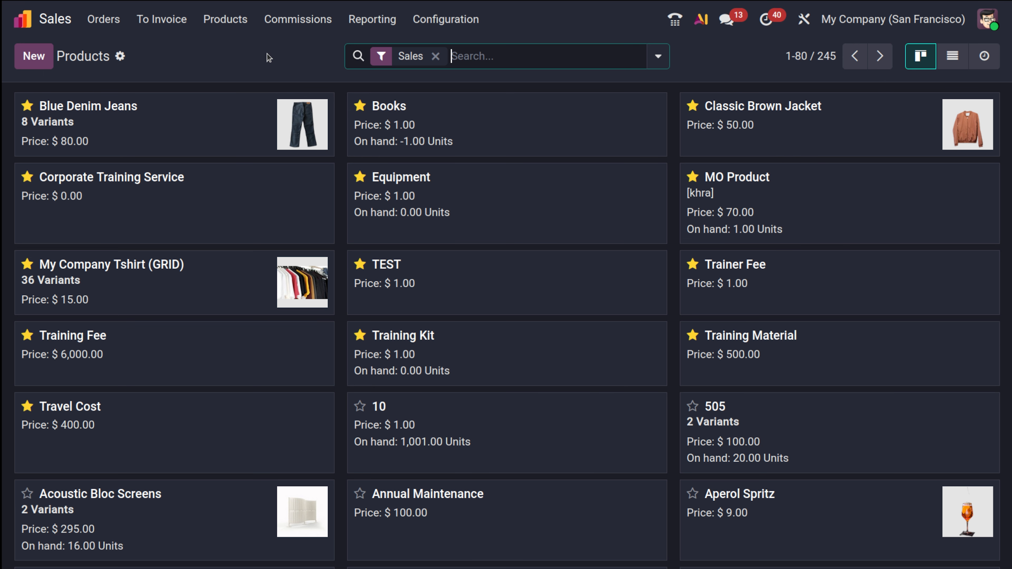
left_click(40, 58)
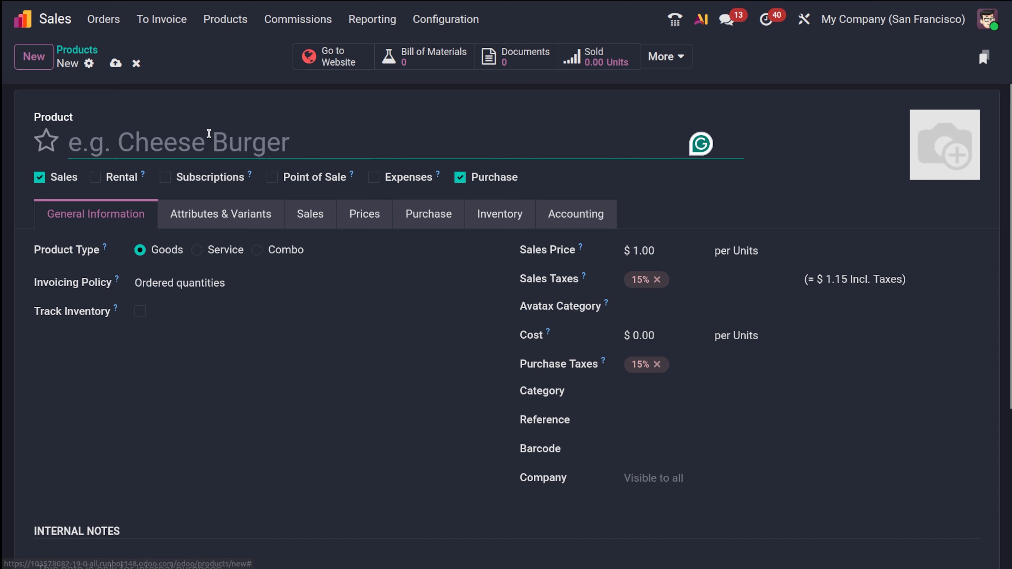
type("jeans")
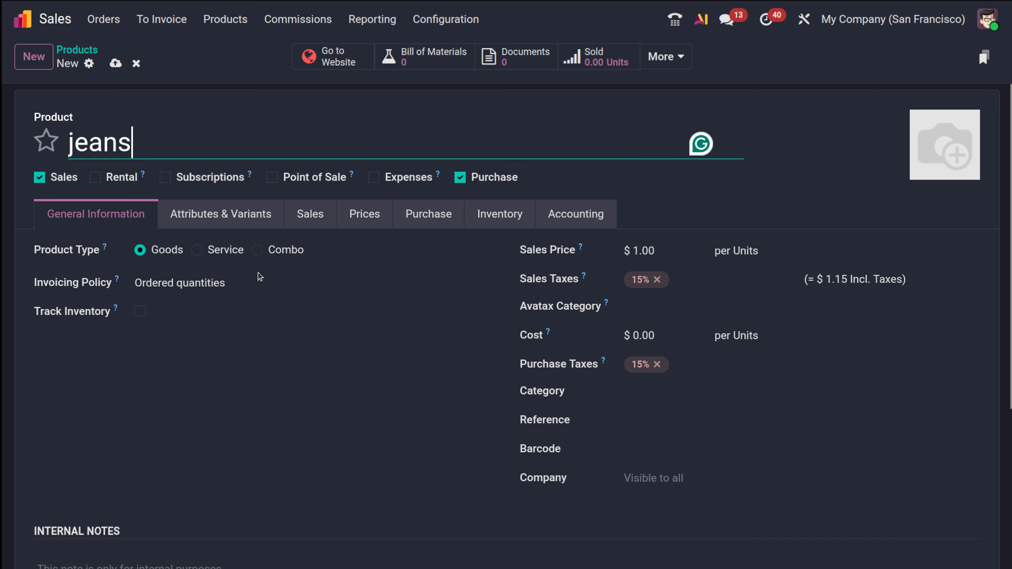
left_click(289, 288)
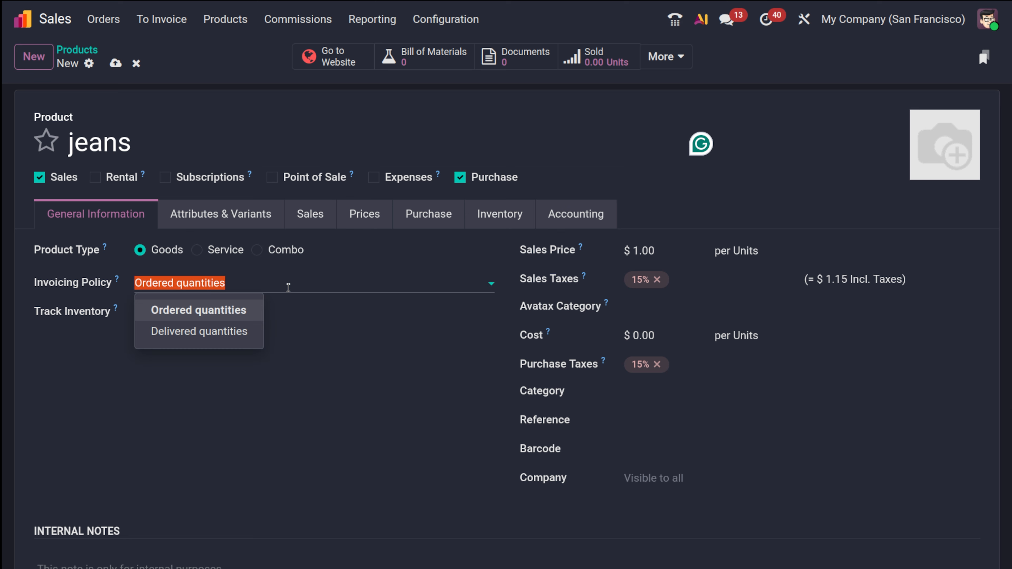
left_click(288, 286)
left_click(288, 286)
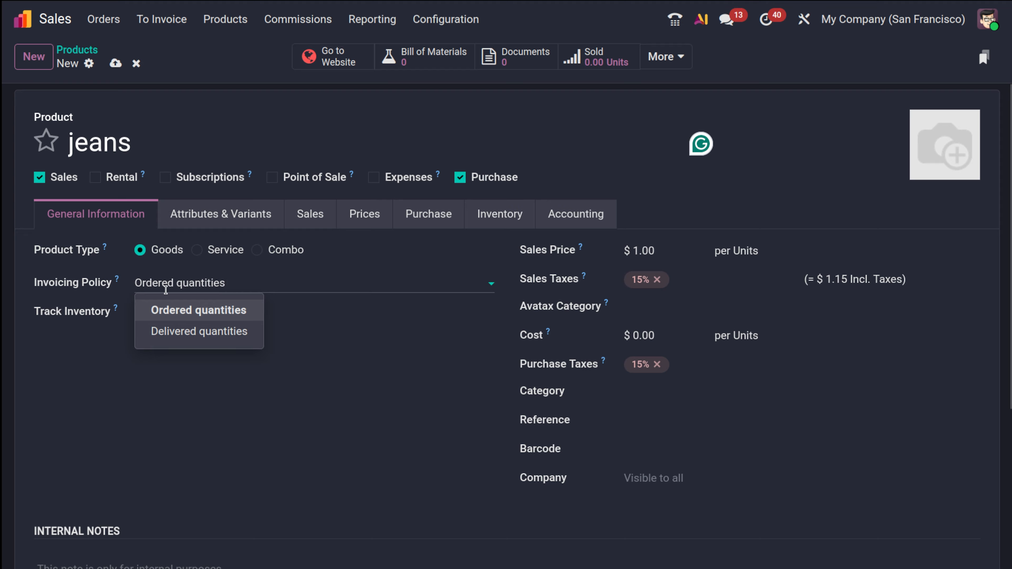
left_click(421, 389)
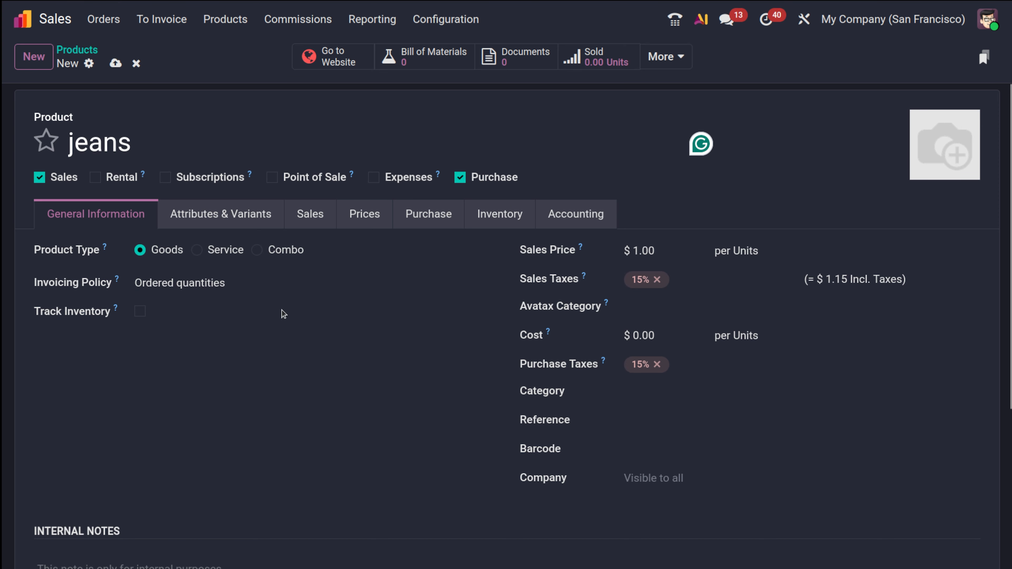
left_click(139, 312)
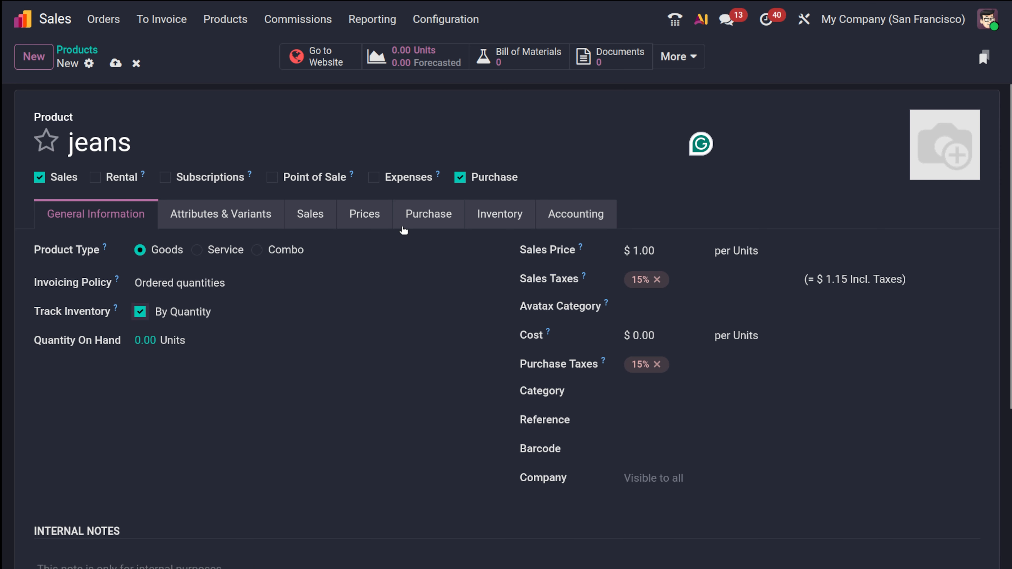
left_click(137, 65)
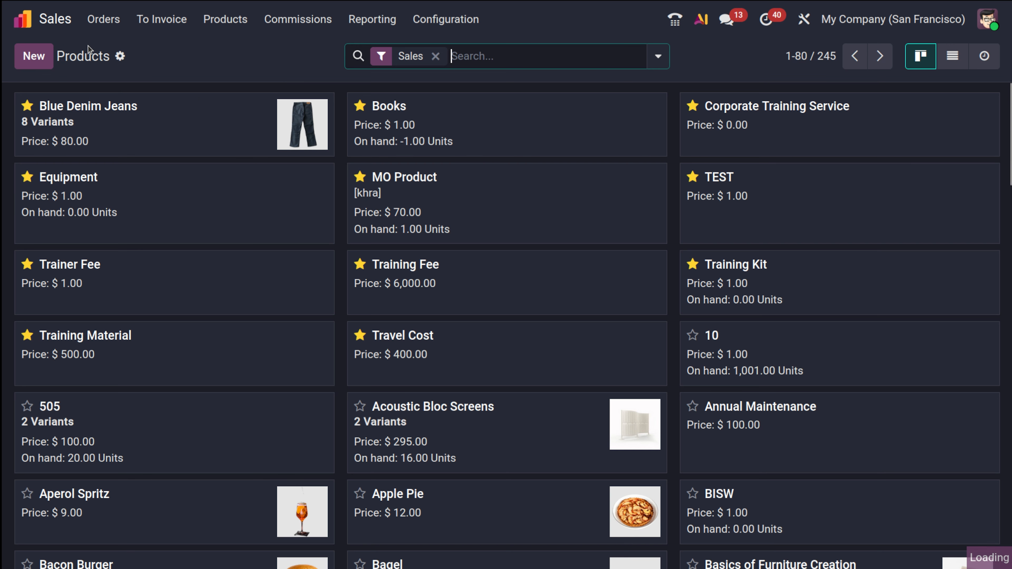
Open the Blue Denim Jeans product and enable inventory tracking by quantity
left_click(125, 126)
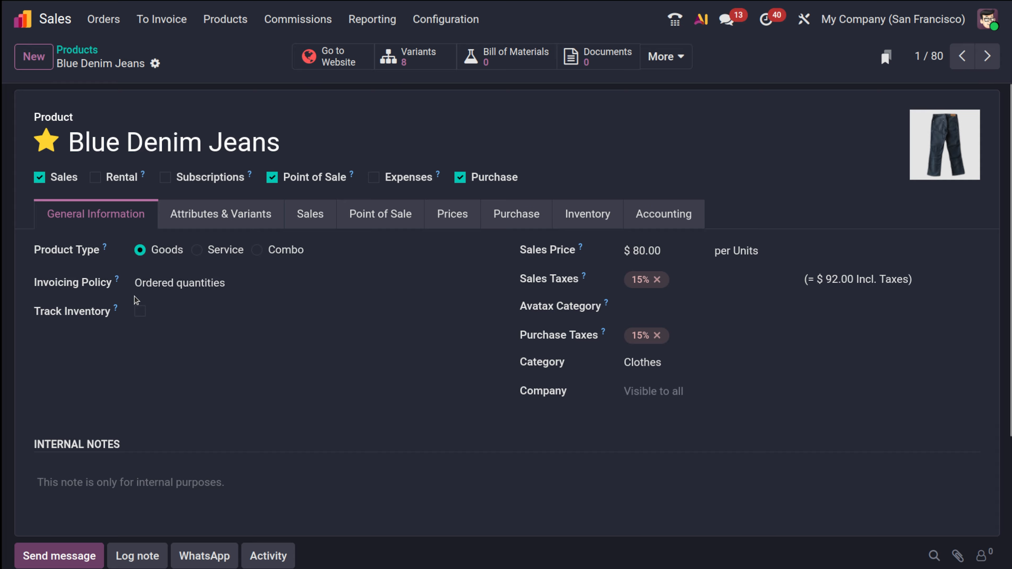
left_click(141, 311)
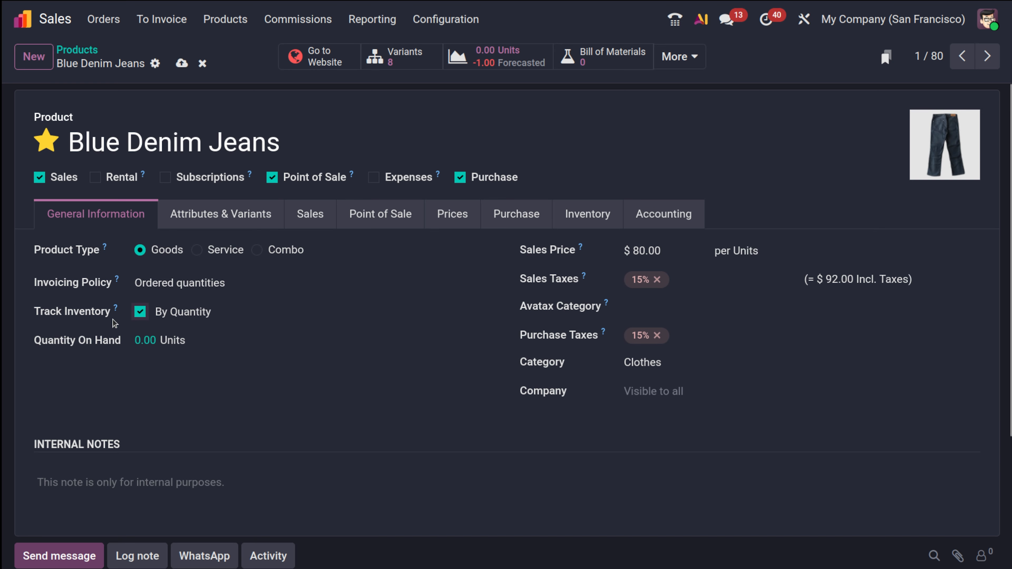
Review the attribute, sales, point of sale, price, purchase, inventory and accounting settings of Blue Denim Jeans, and save the product
left_click(211, 225)
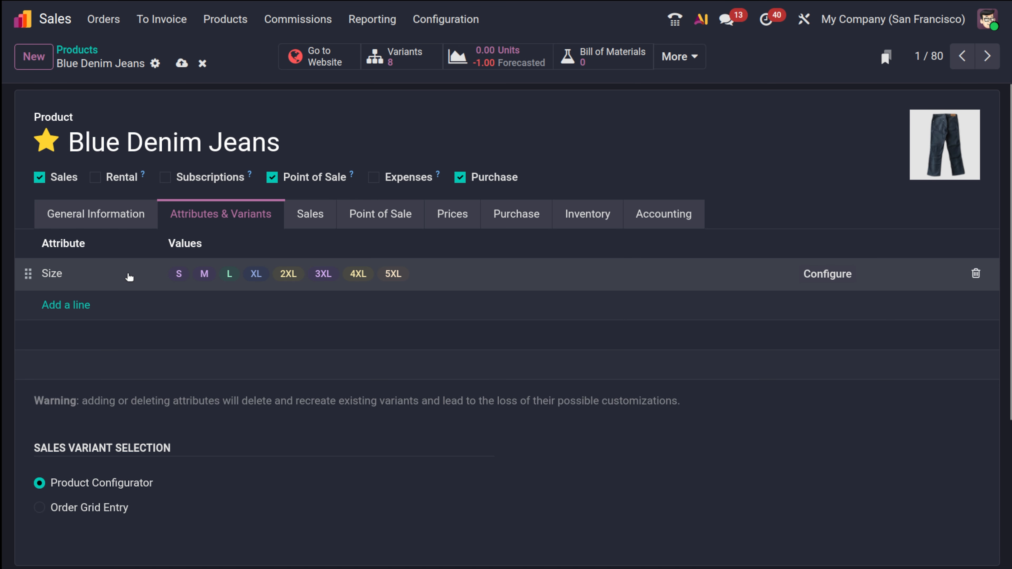
left_click(312, 219)
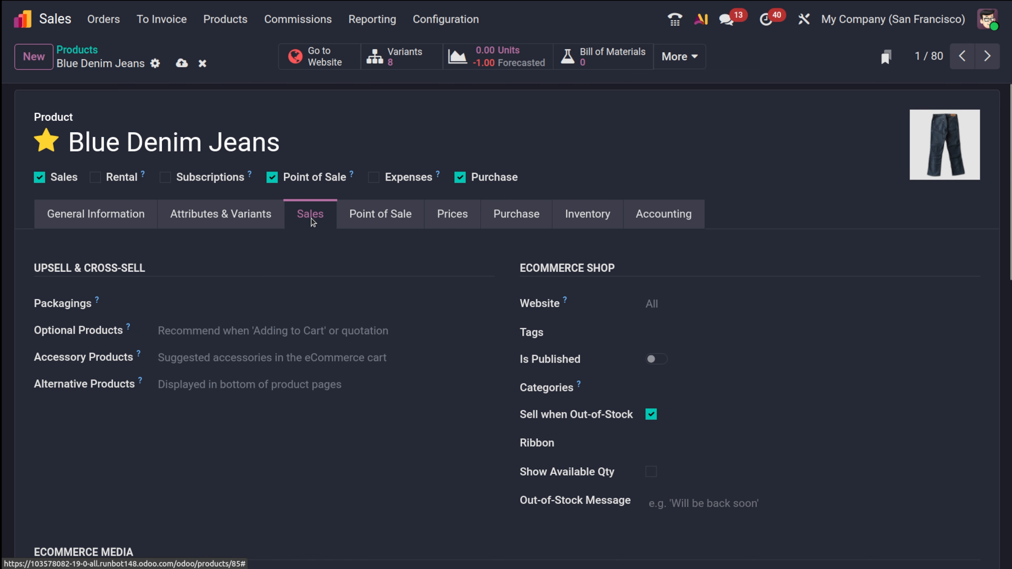
left_click(403, 227)
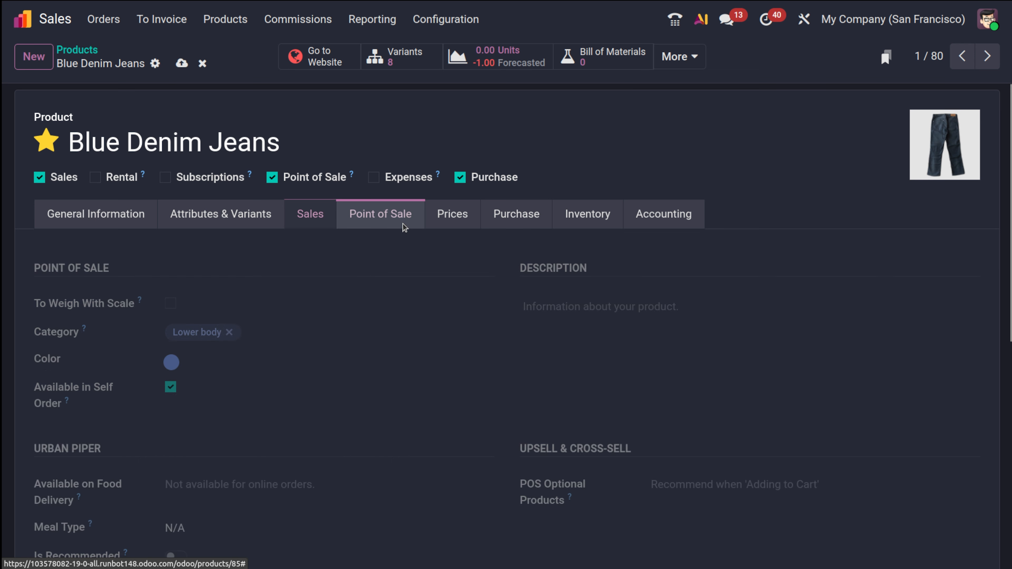
left_click(447, 223)
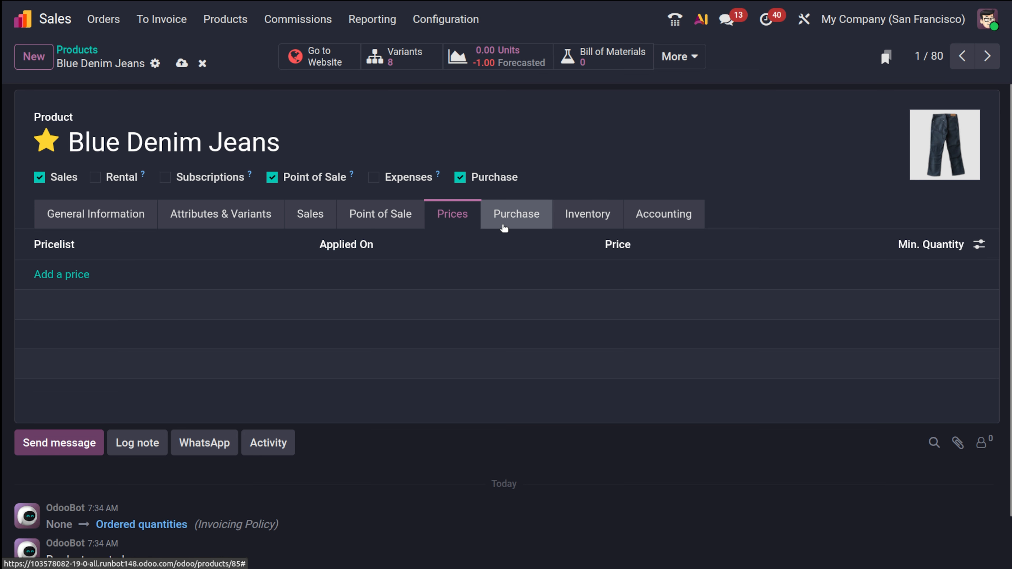
left_click(533, 220)
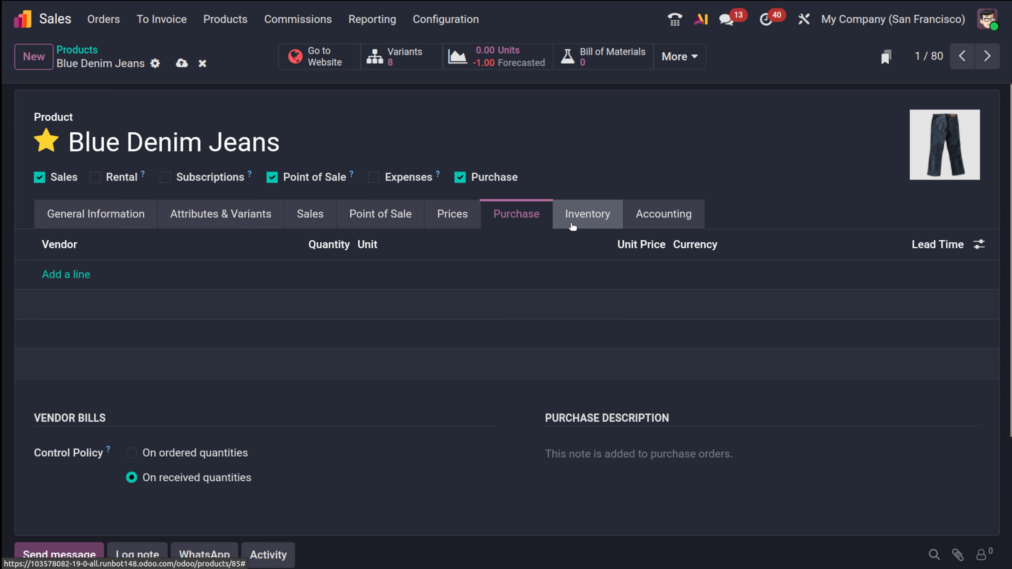
left_click(570, 223)
left_click(676, 219)
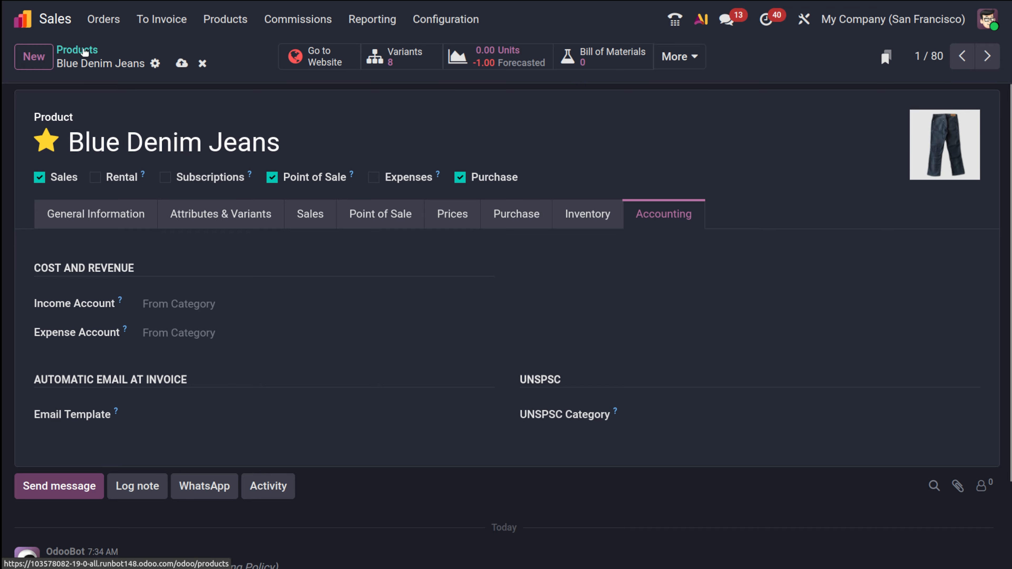
left_click(181, 60)
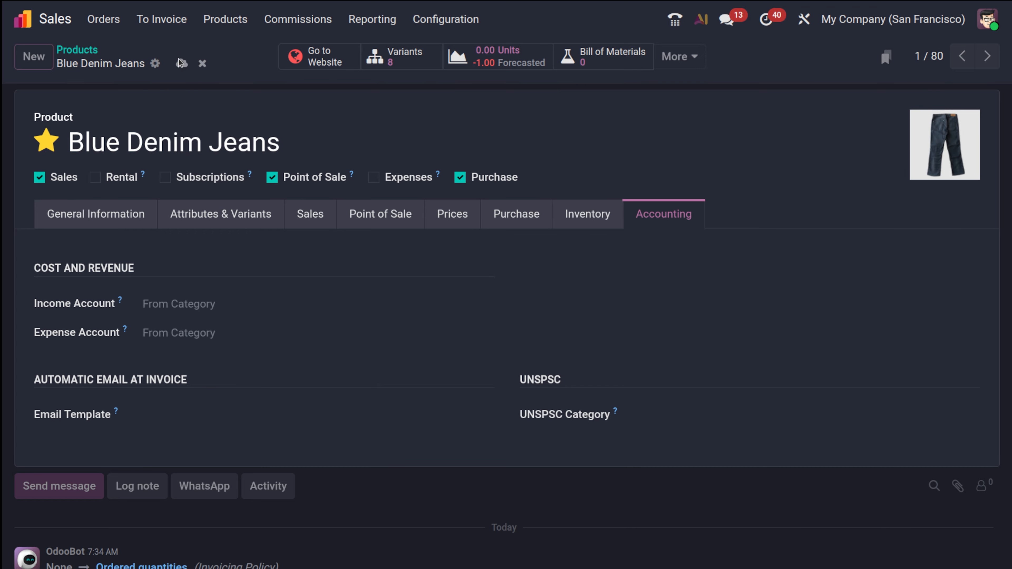
left_click(77, 50)
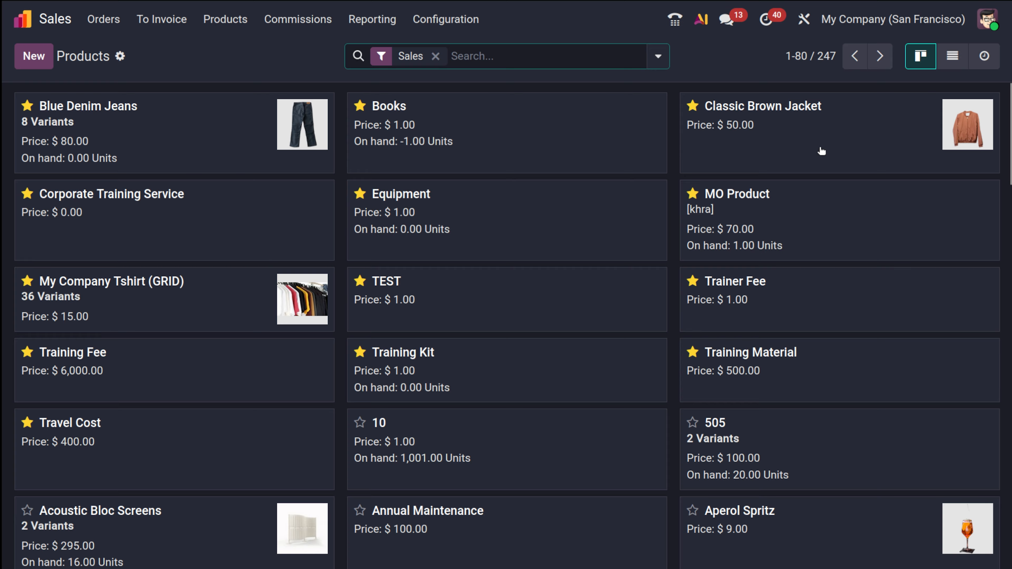
Enable inventory tracking by quantity for Classic Brown Jacket, save it, and return to the product list
left_click(821, 151)
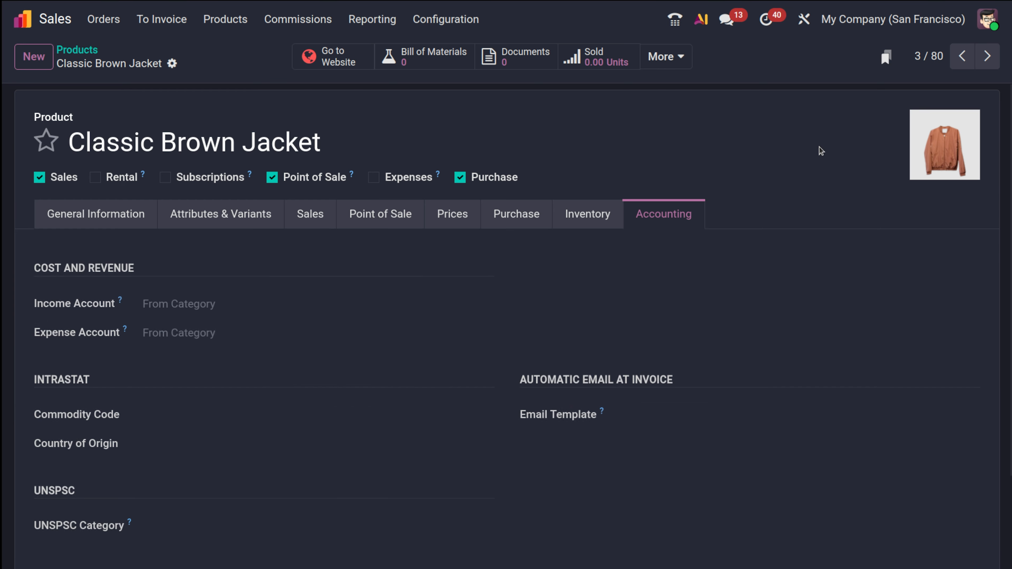
left_click(98, 219)
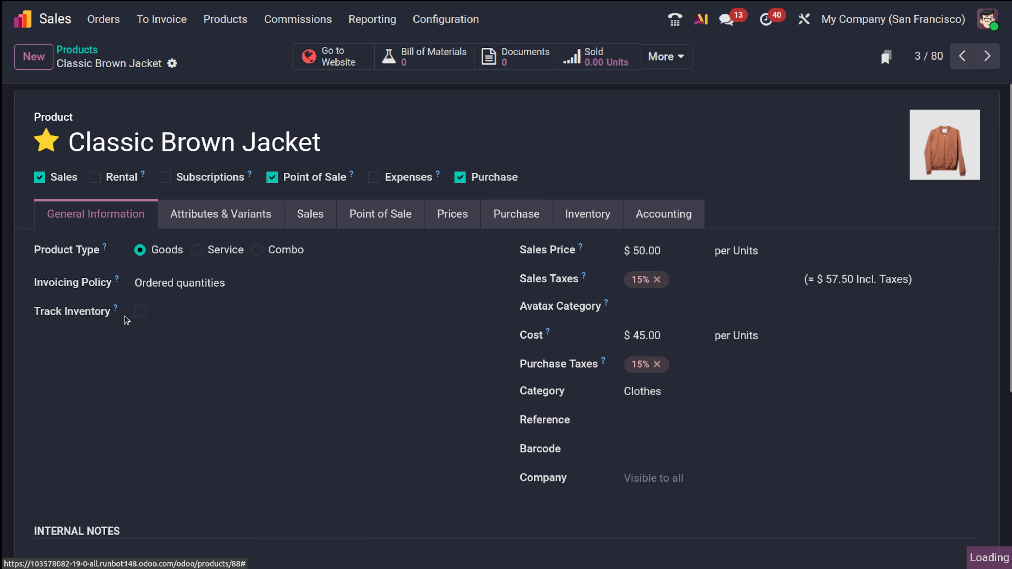
left_click(139, 313)
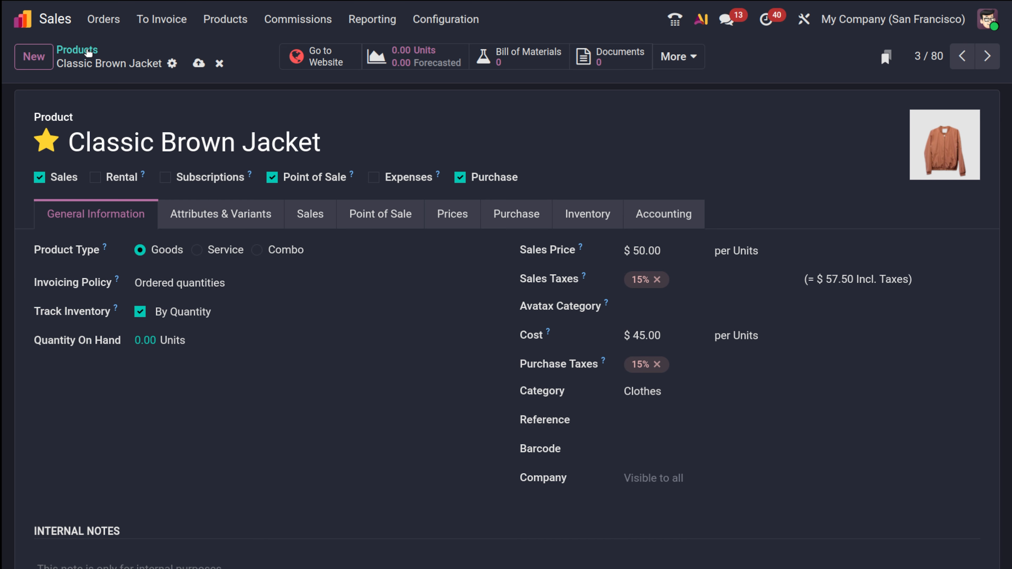
left_click(202, 67)
left_click(79, 50)
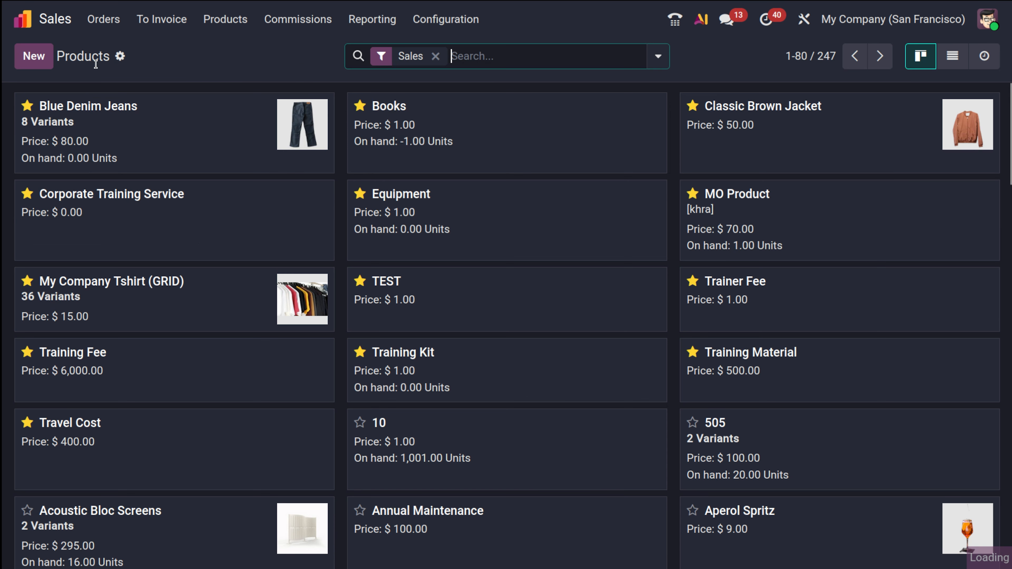
Enable inventory tracking by quantity for My Company Tshirt (GRID), save it, and return to the product list
left_click(130, 299)
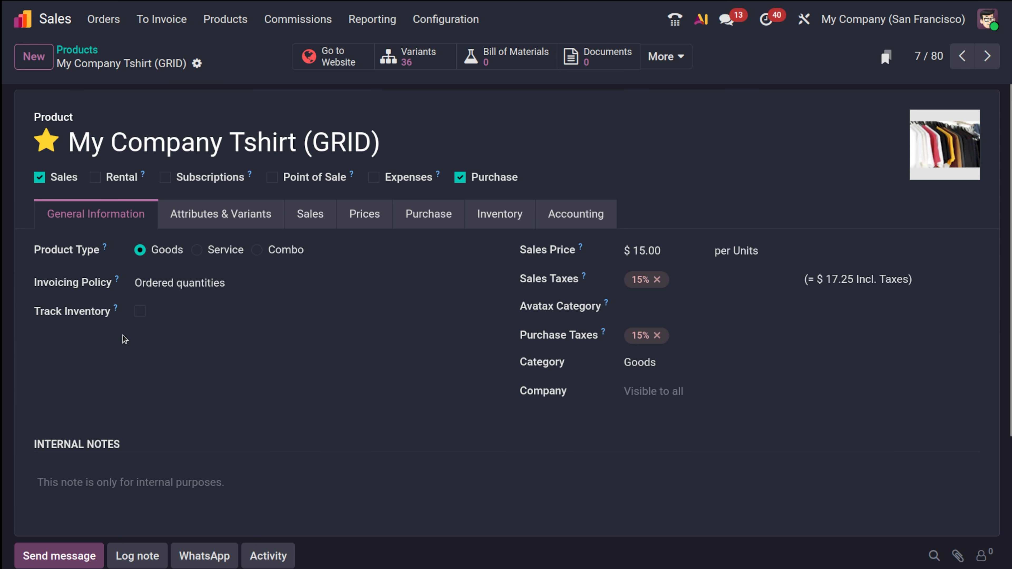
left_click(139, 312)
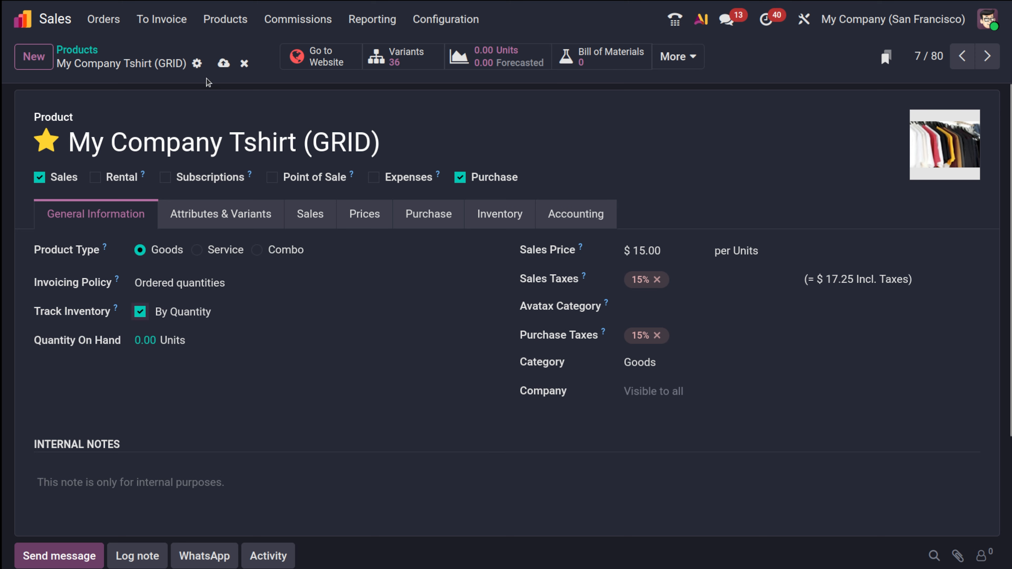
left_click(218, 67)
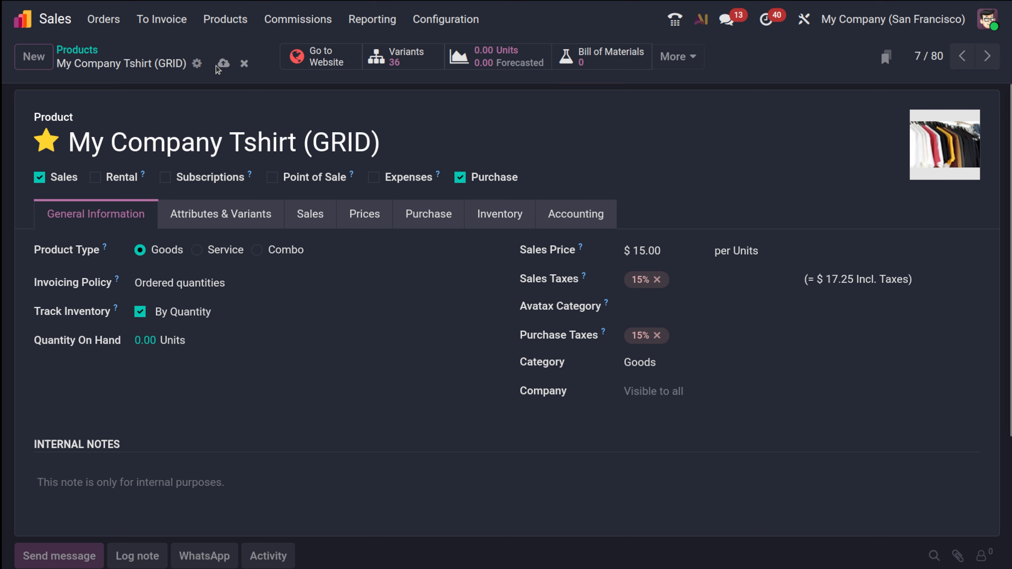
left_click(84, 54)
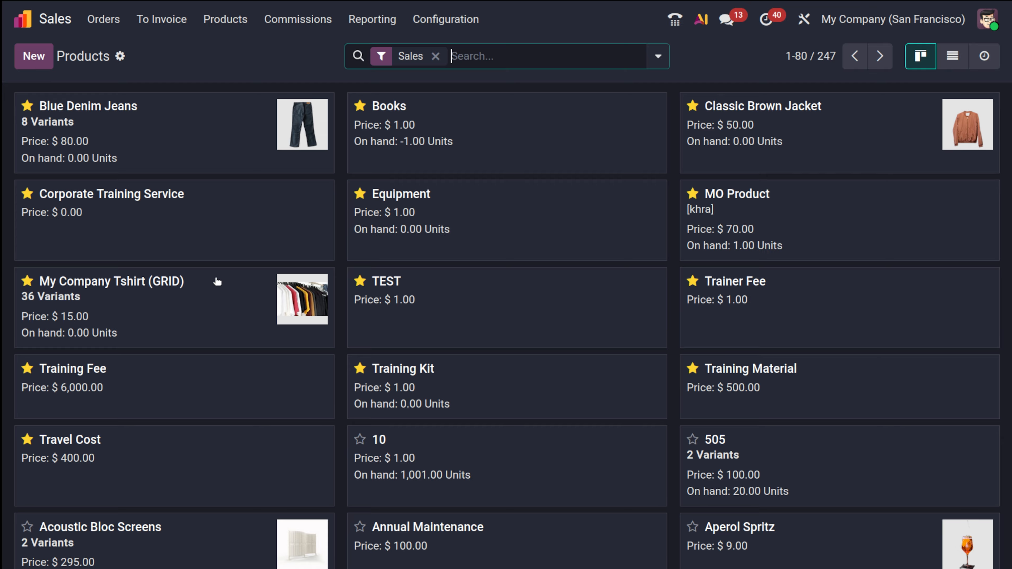
Switch to the Inventory app and open its product list
left_click(25, 21)
type("in")
left_click(460, 165)
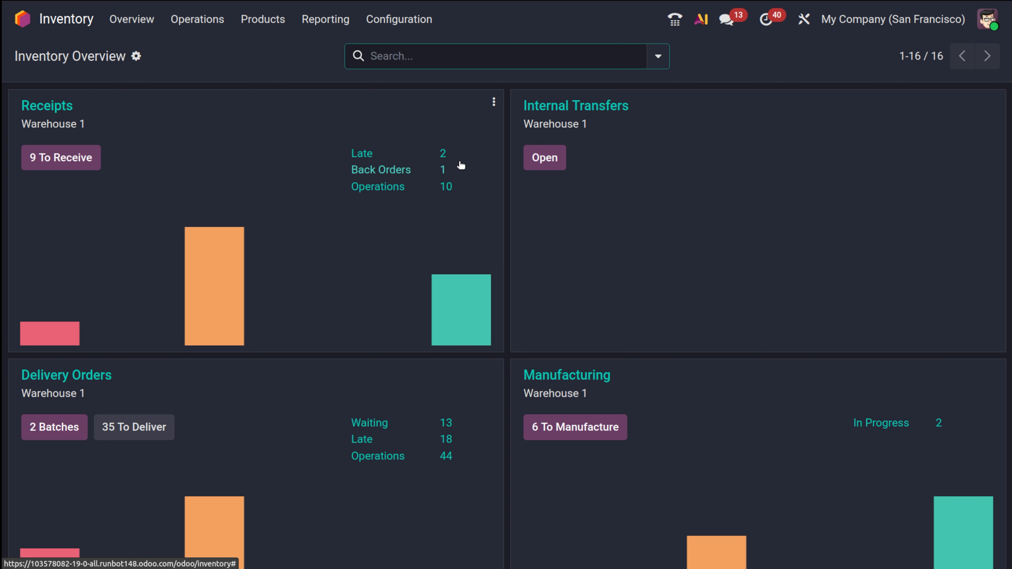
left_click(260, 19)
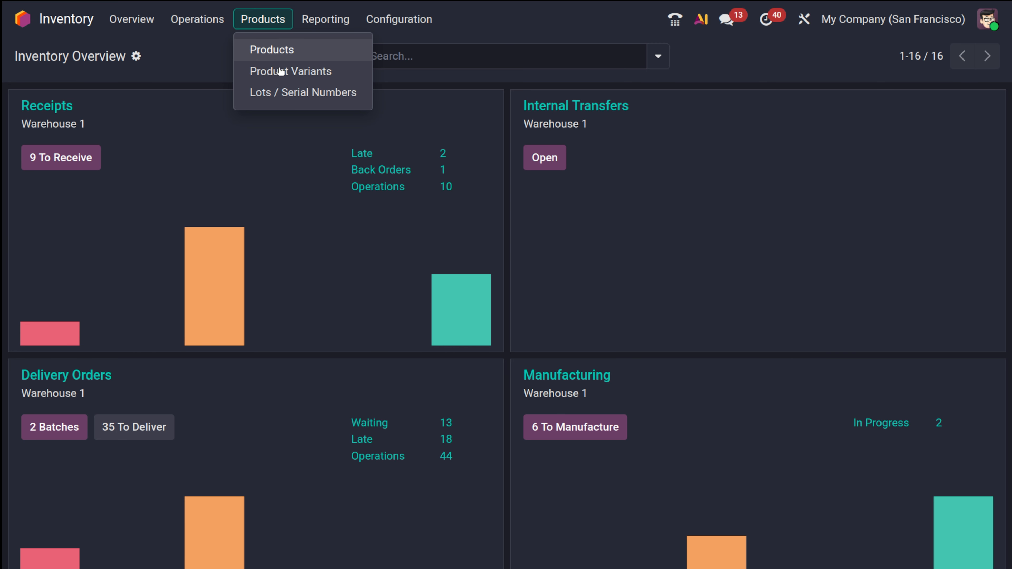
left_click(277, 48)
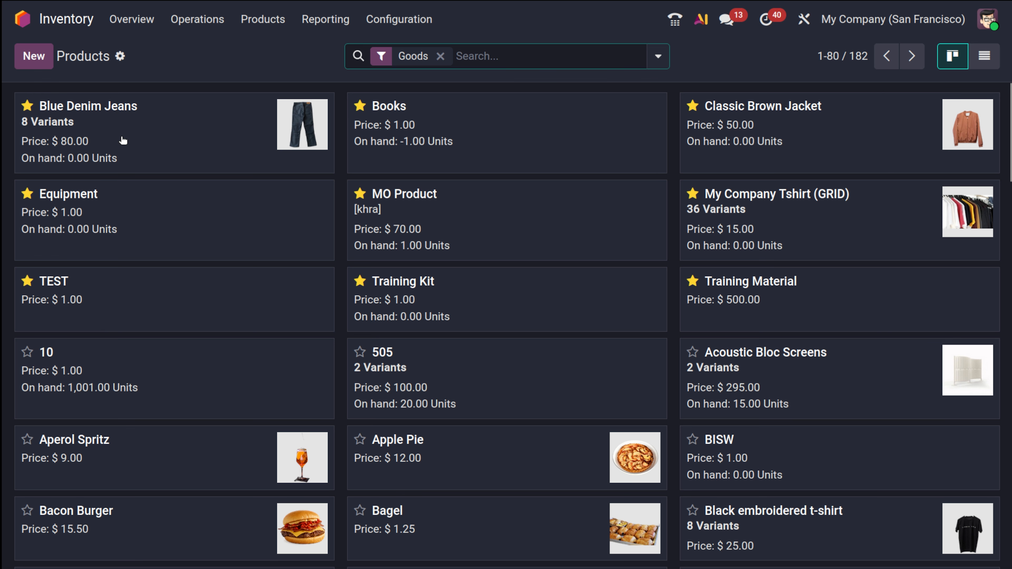
Set the inventoried quantity of Blue Denim Jeans (M) in WH1/Stock to 30, then return to the product list
left_click(122, 137)
left_click(153, 339)
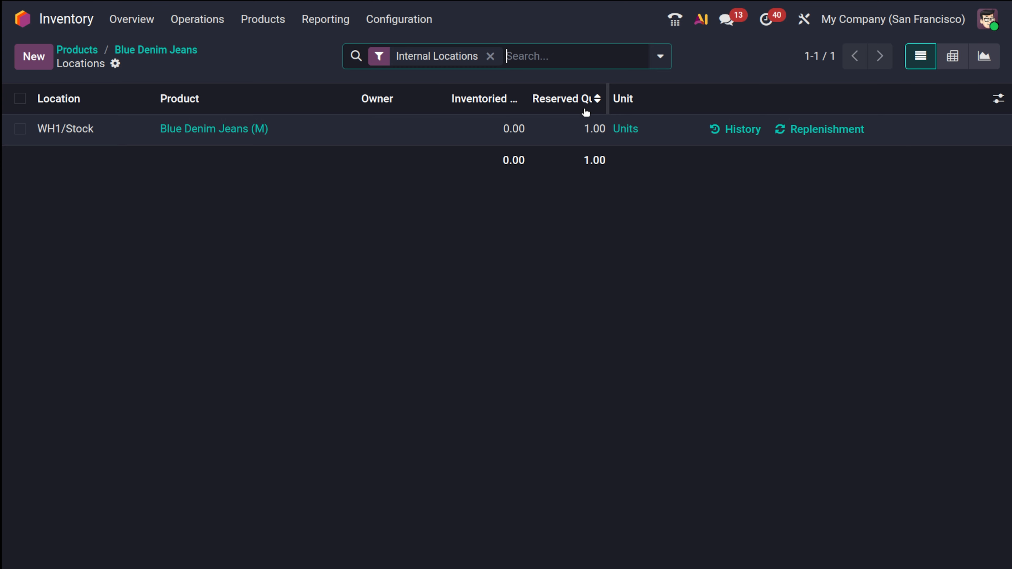
left_click(507, 127)
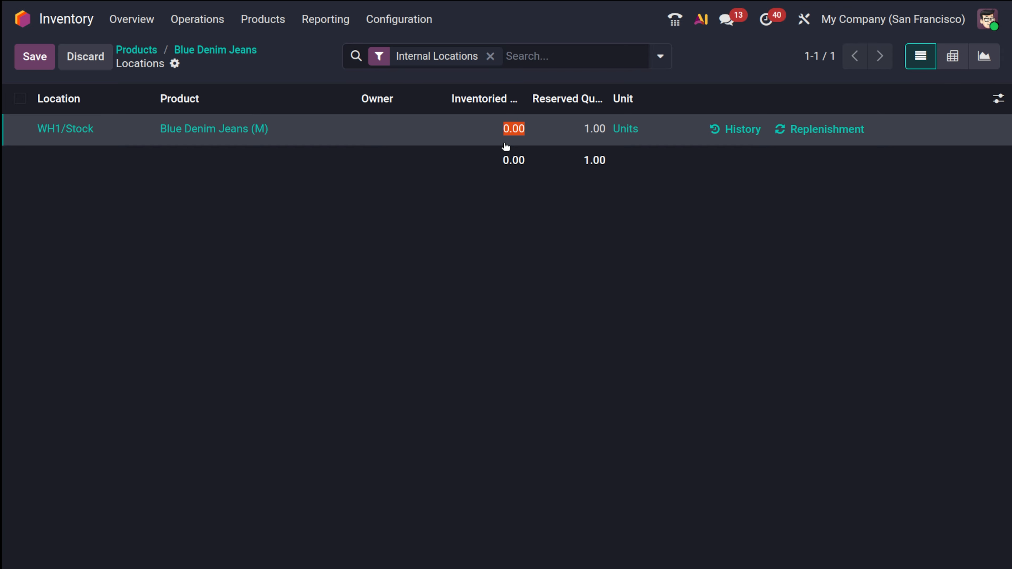
type("50")
left_click(198, 418)
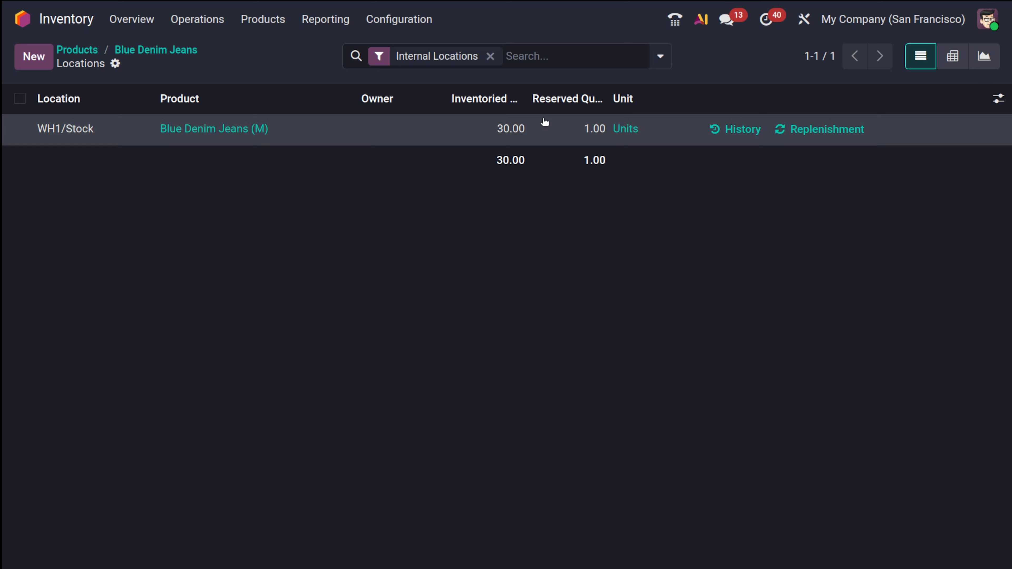
left_click(157, 50)
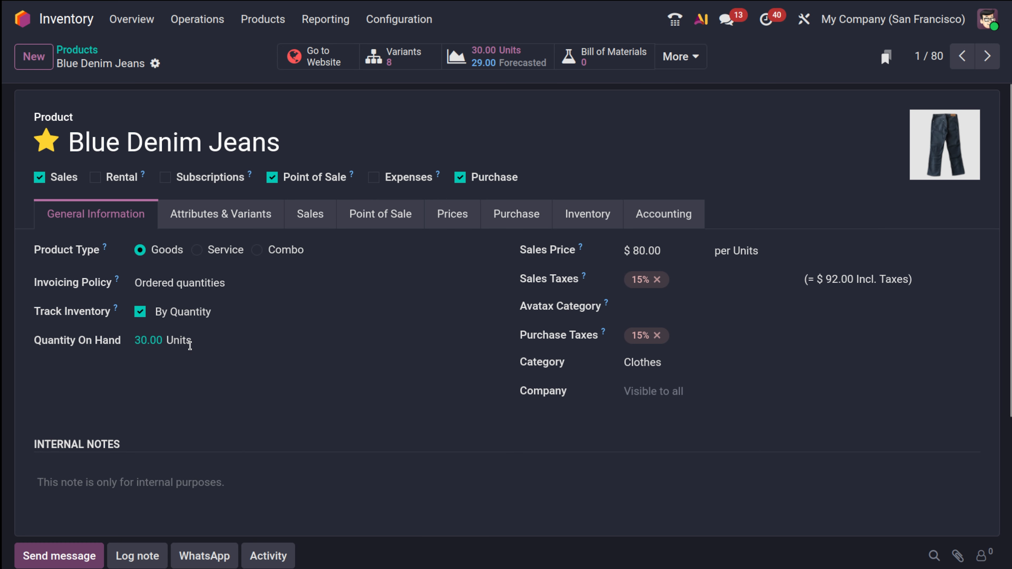
left_click(78, 49)
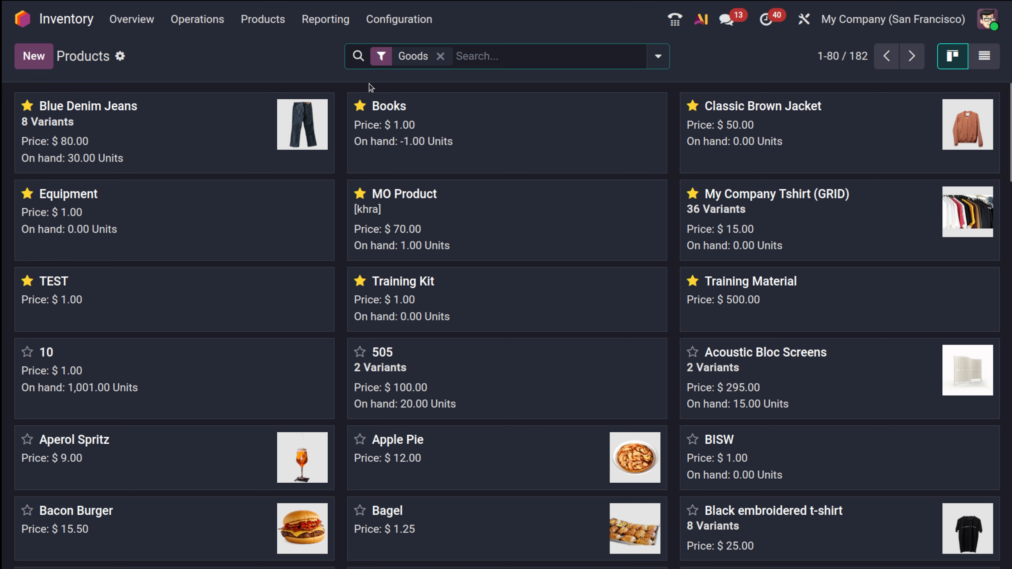
Create a new incoming receipt with ABC Company (123 test) as the vendor
left_click(210, 23)
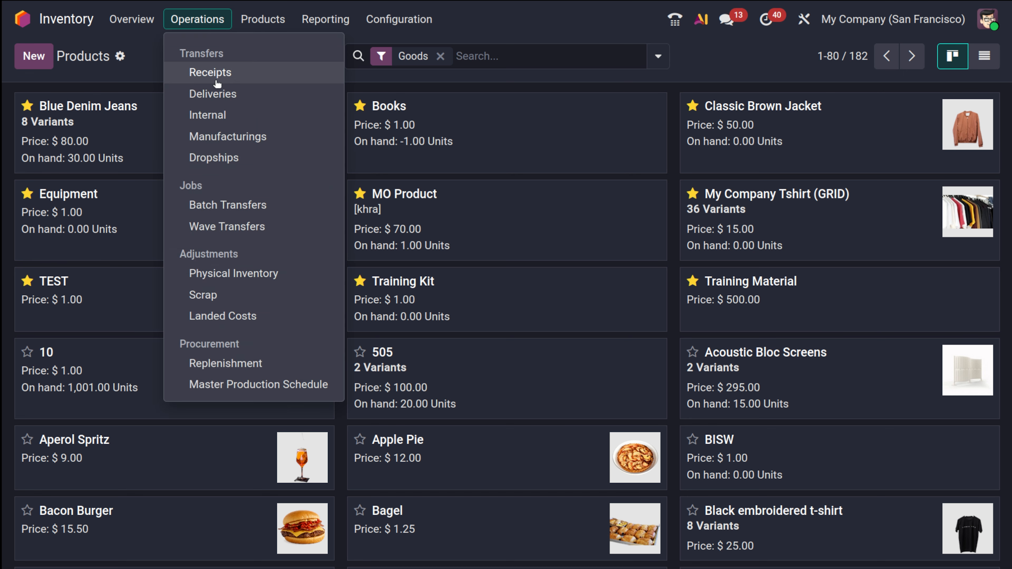
left_click(238, 76)
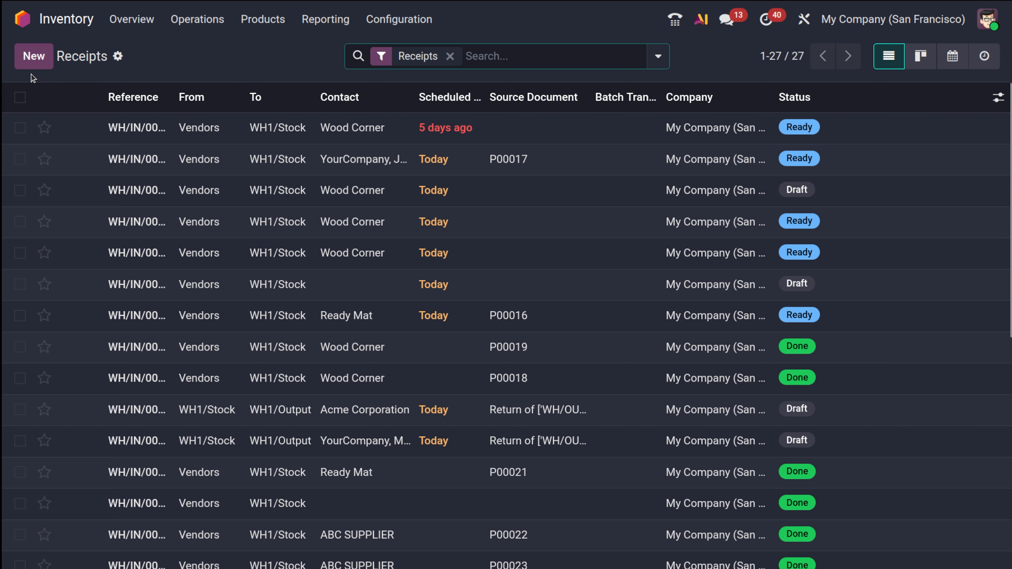
left_click(28, 60)
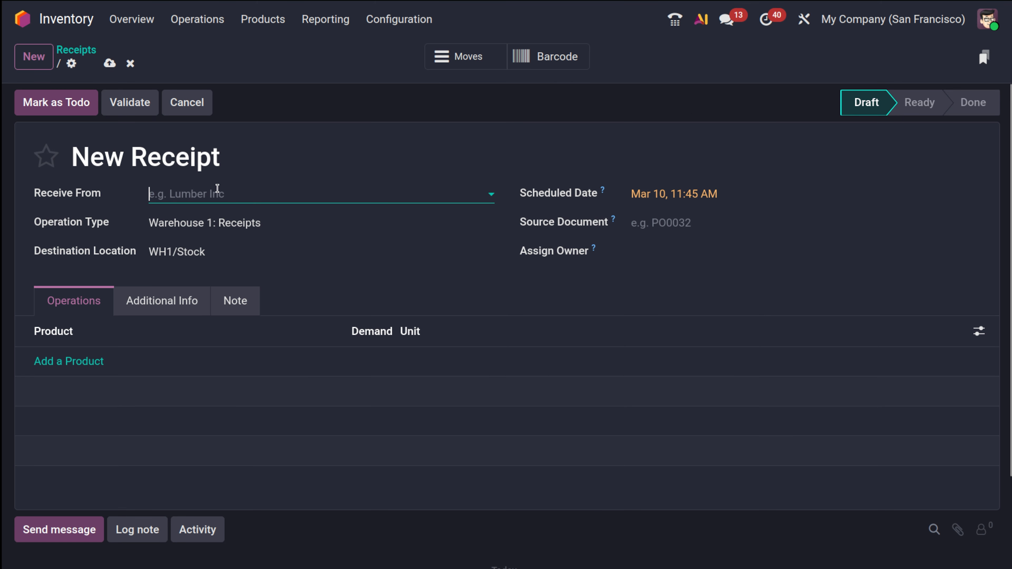
left_click(215, 198)
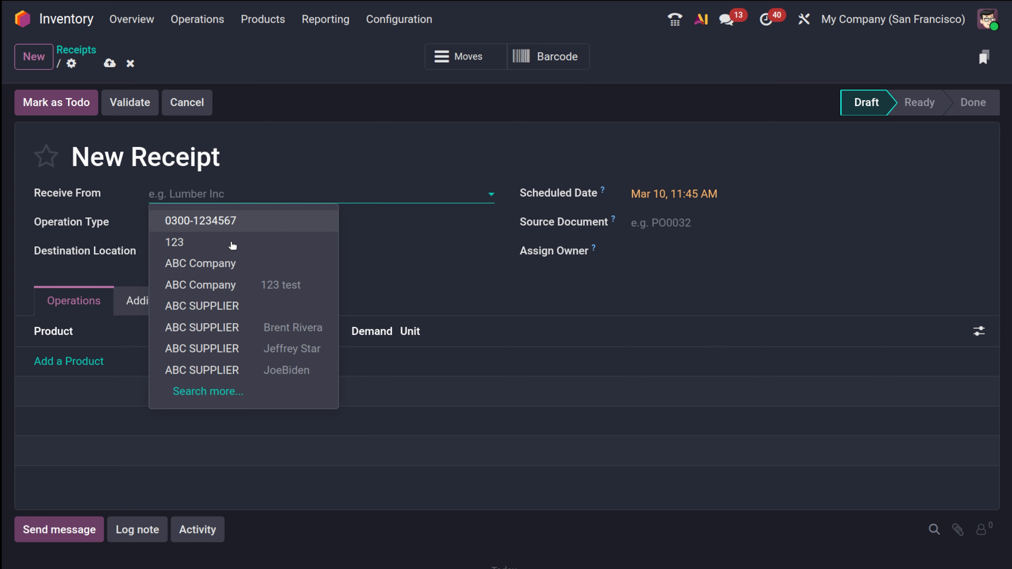
left_click(235, 286)
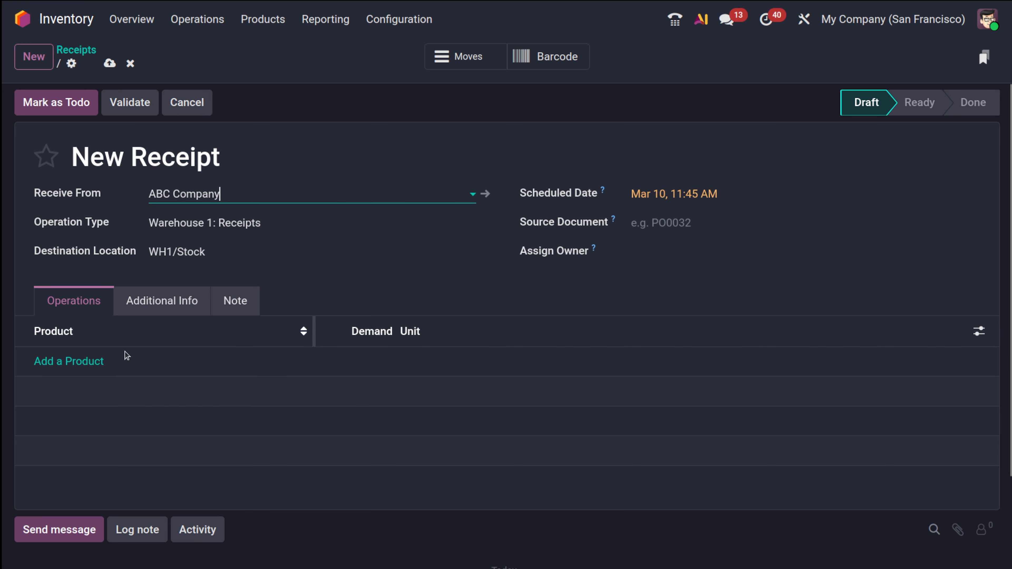
Add Classic Brown Jacket to the receipt with a demand of 20 units and validate the receipt
left_click(88, 362)
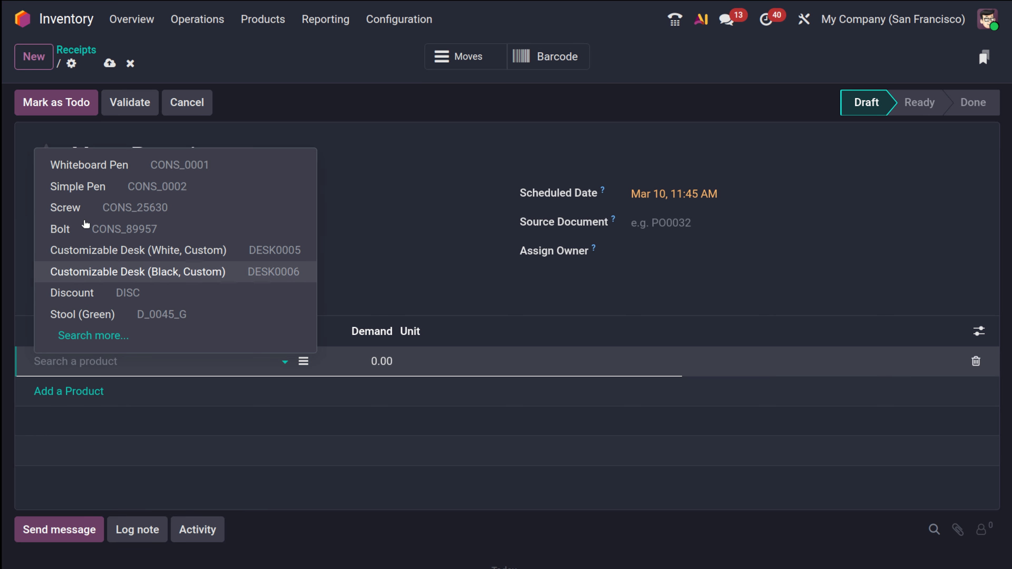
type("k")
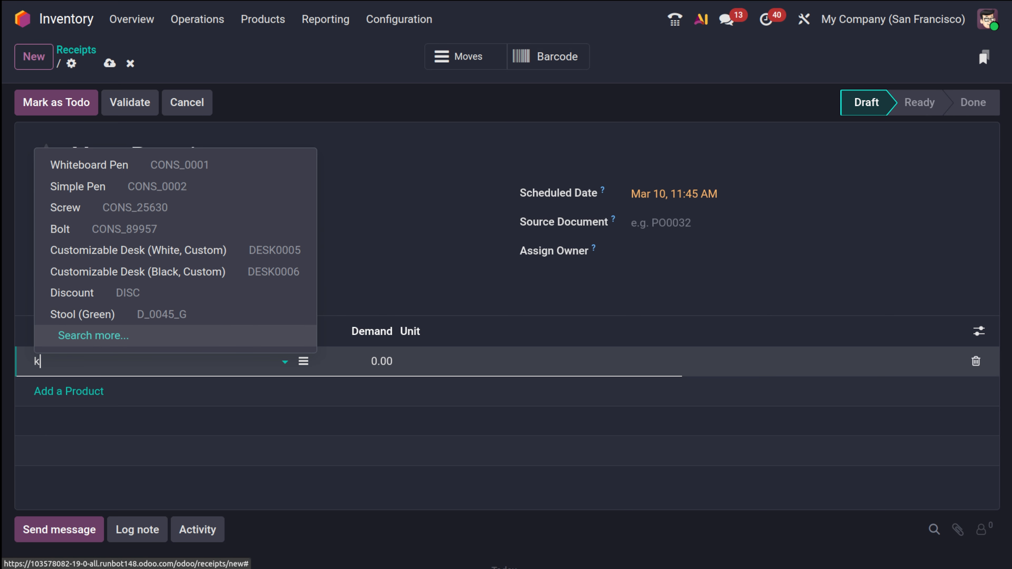
key("BackSpace")
type("jac")
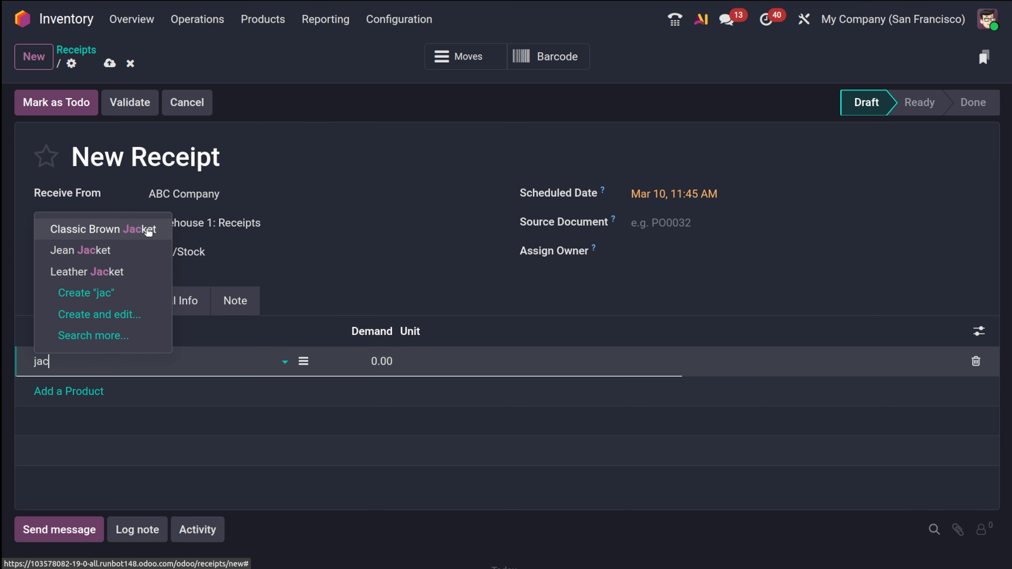
left_click(144, 231)
left_click(375, 362)
type("20")
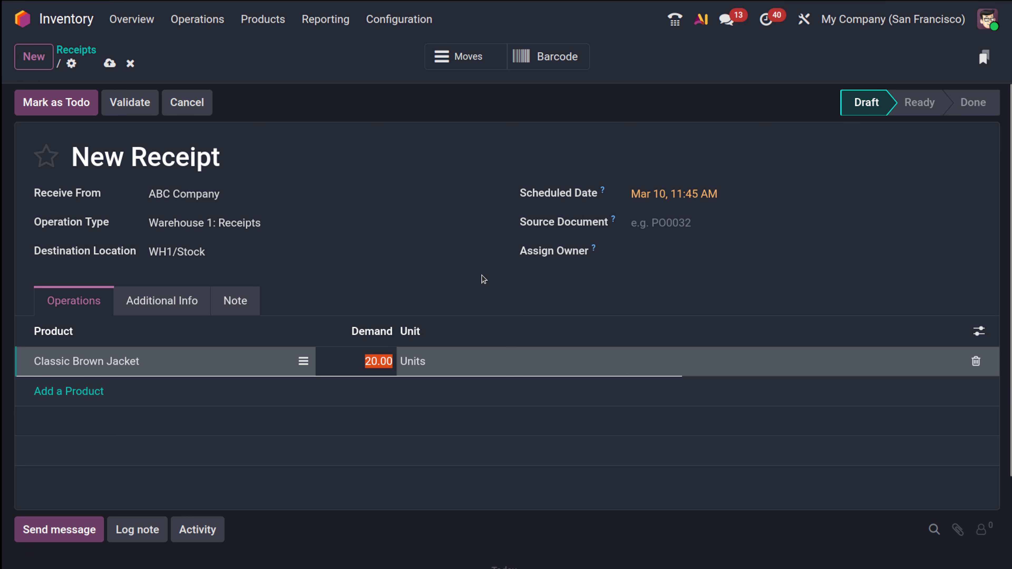
left_click(483, 279)
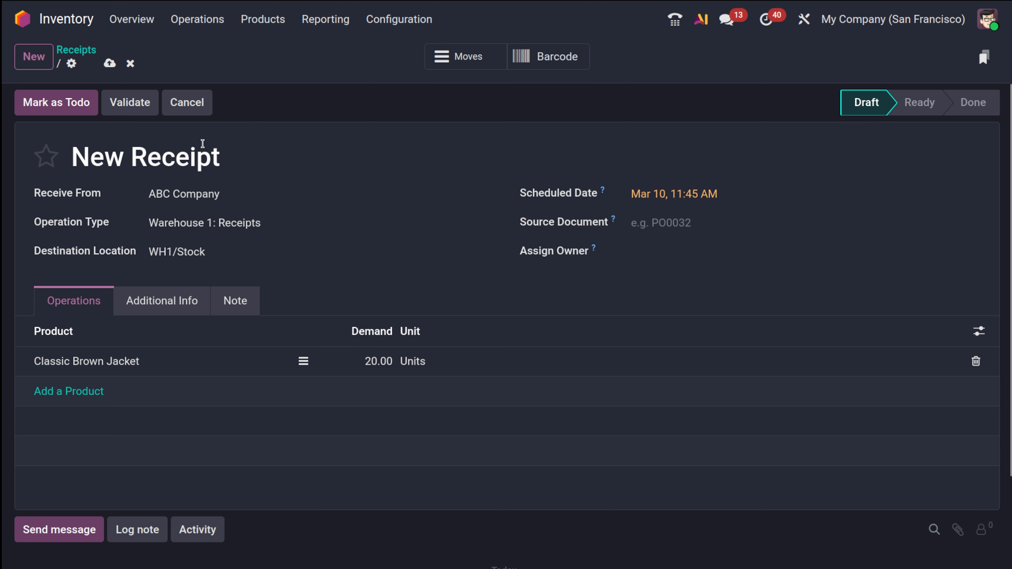
left_click(113, 104)
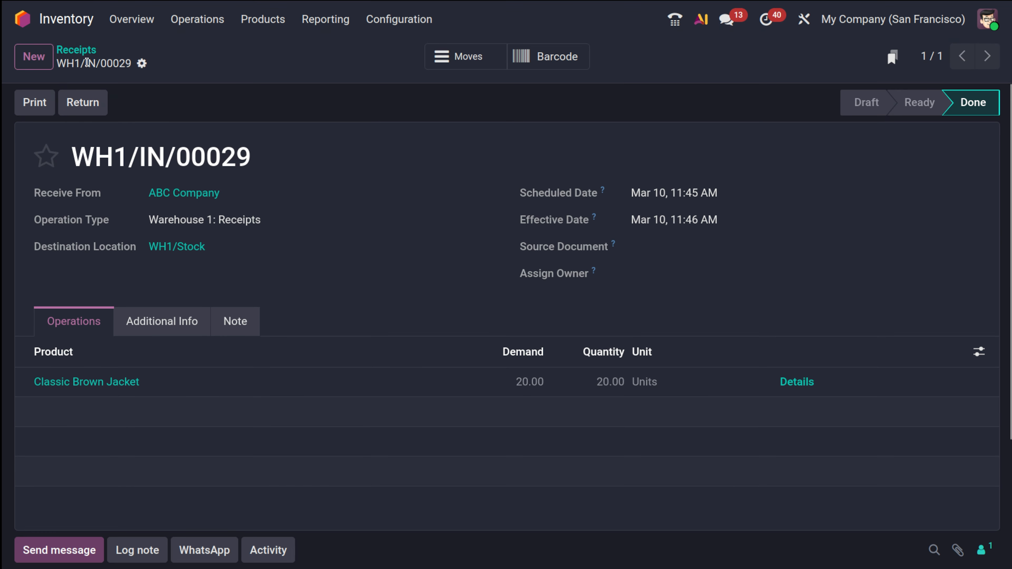
Go back to the Inventory products and open the on-hand stock locations of My Company Tshirt (GRID)
left_click(84, 50)
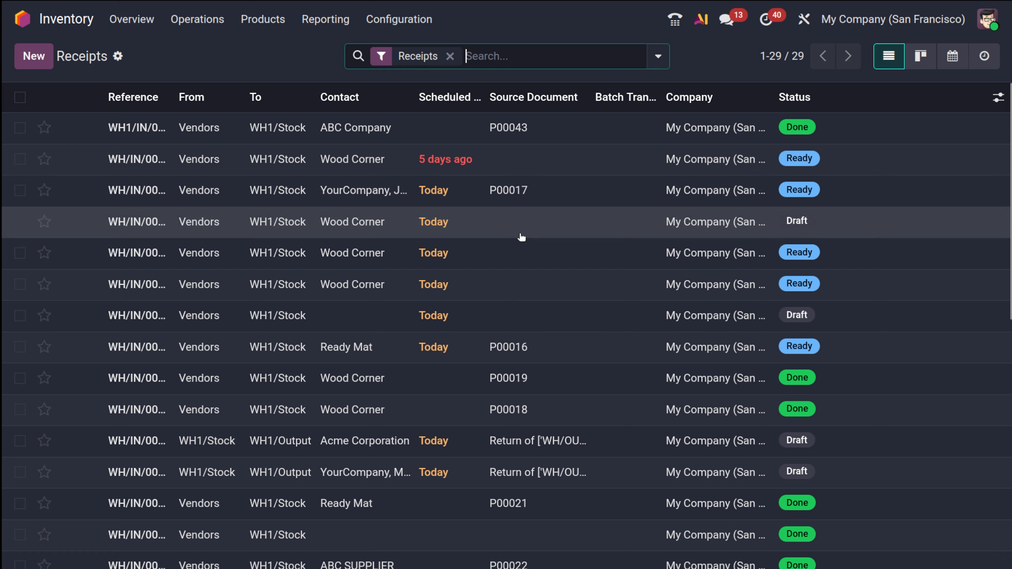
left_click(269, 19)
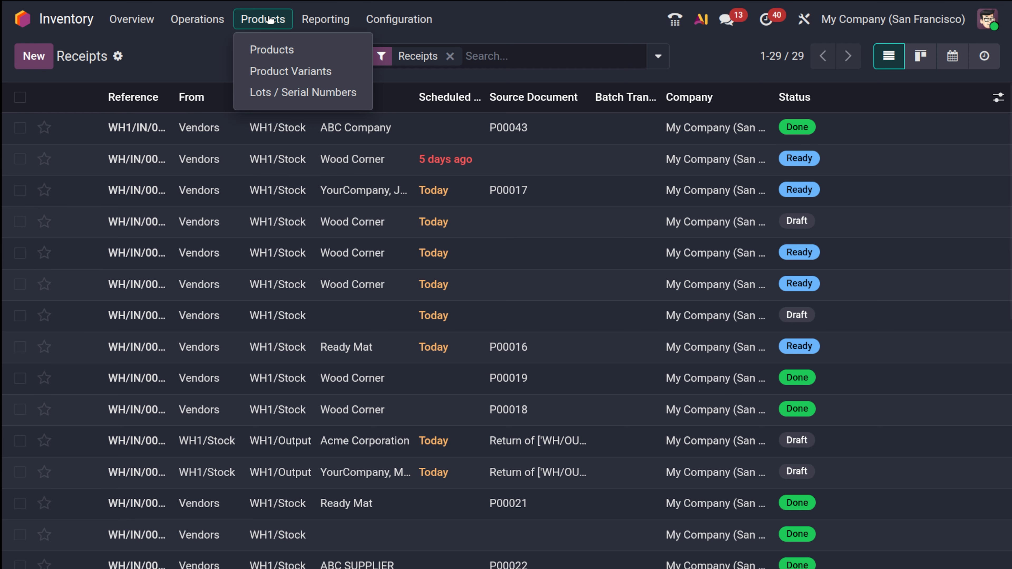
left_click(284, 51)
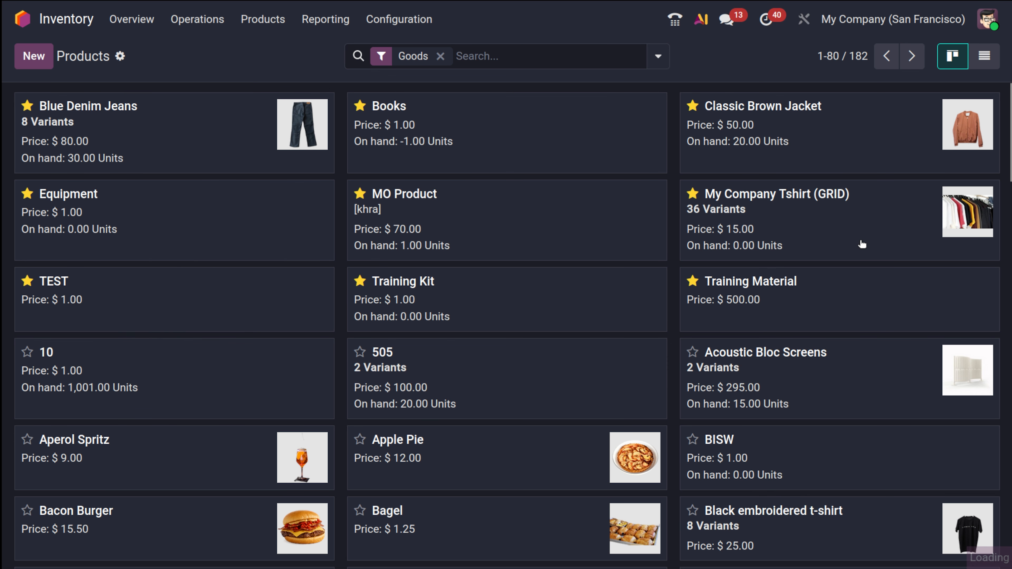
left_click(862, 244)
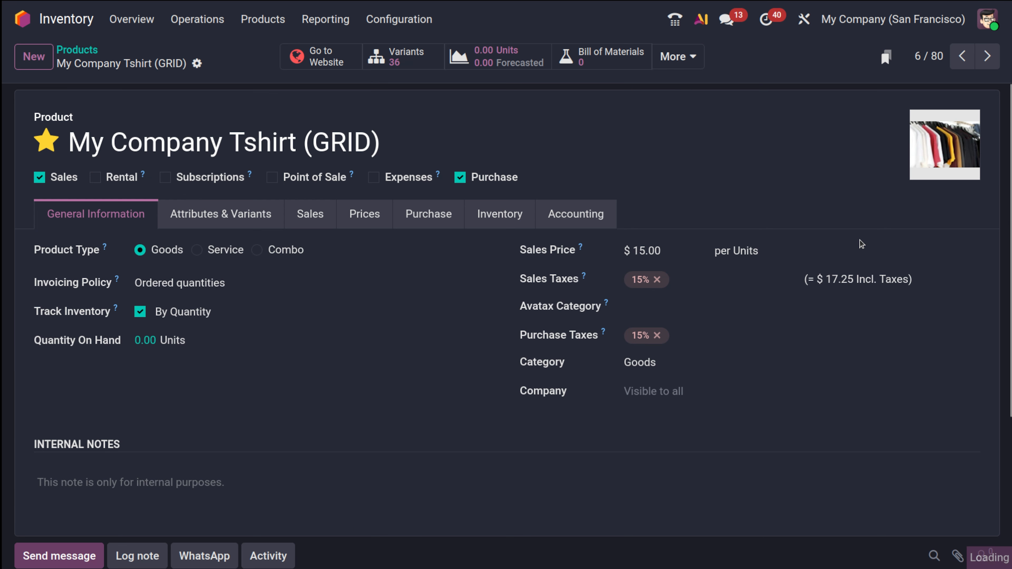
left_click(142, 341)
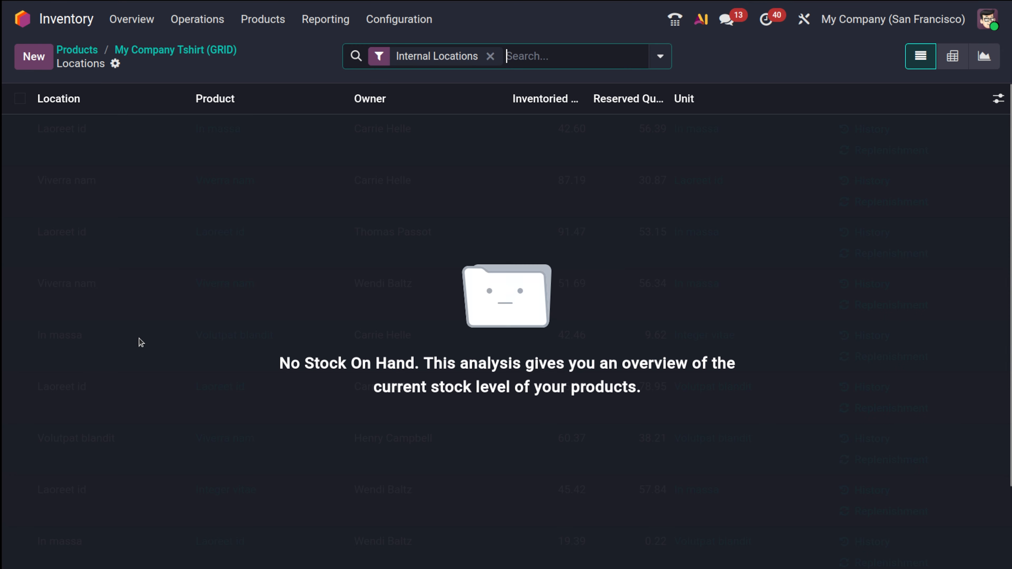
Add a stock line for WH1/Stock with an inventoried quantity of 50 and try to save it without a product
left_click(34, 56)
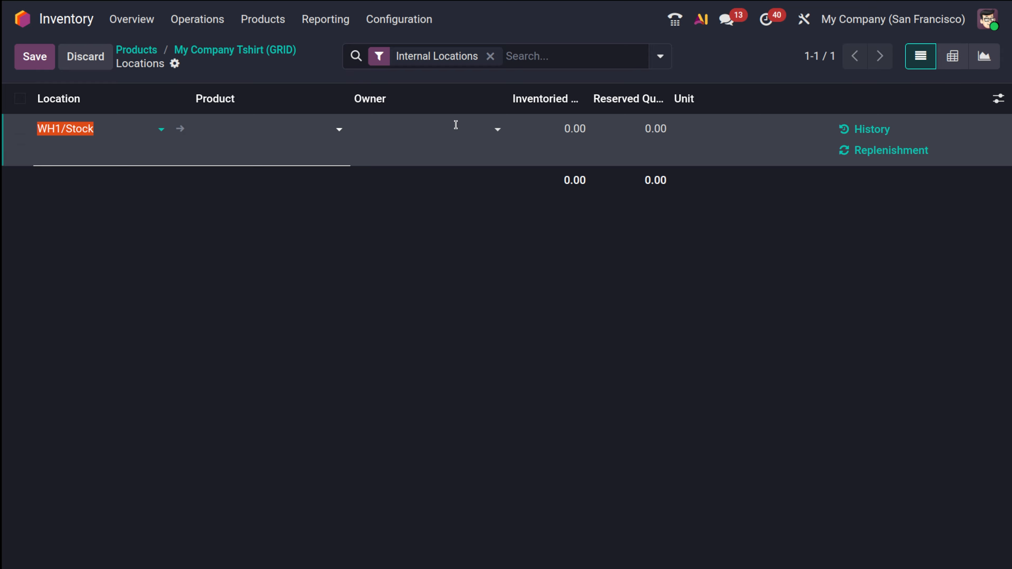
left_click(456, 125)
left_click(571, 126)
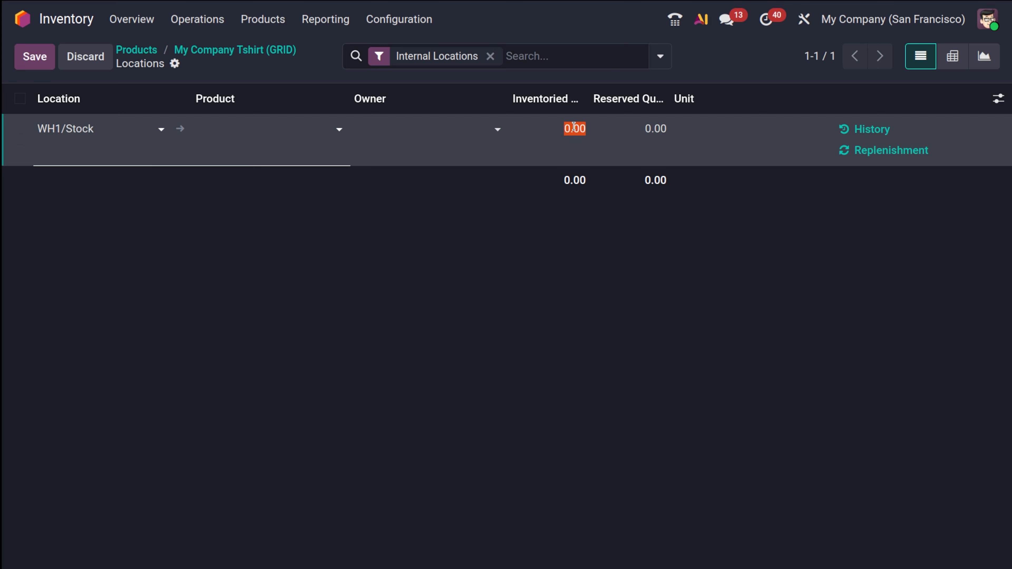
type("50")
left_click(264, 335)
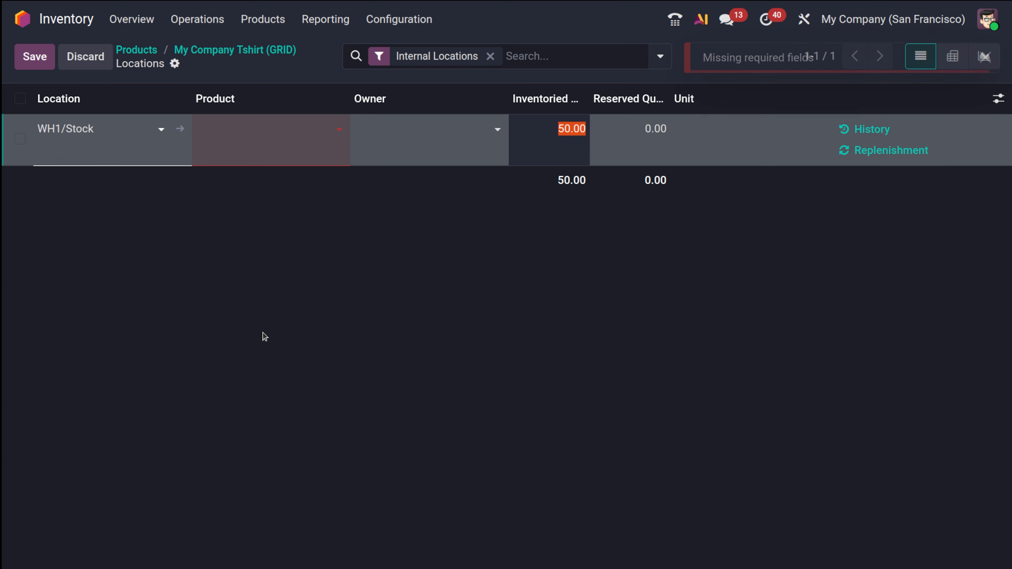
Assign the XS, Blue variant of My Company Tshirt (GRID) as the stock line's product and save the line
left_click(255, 151)
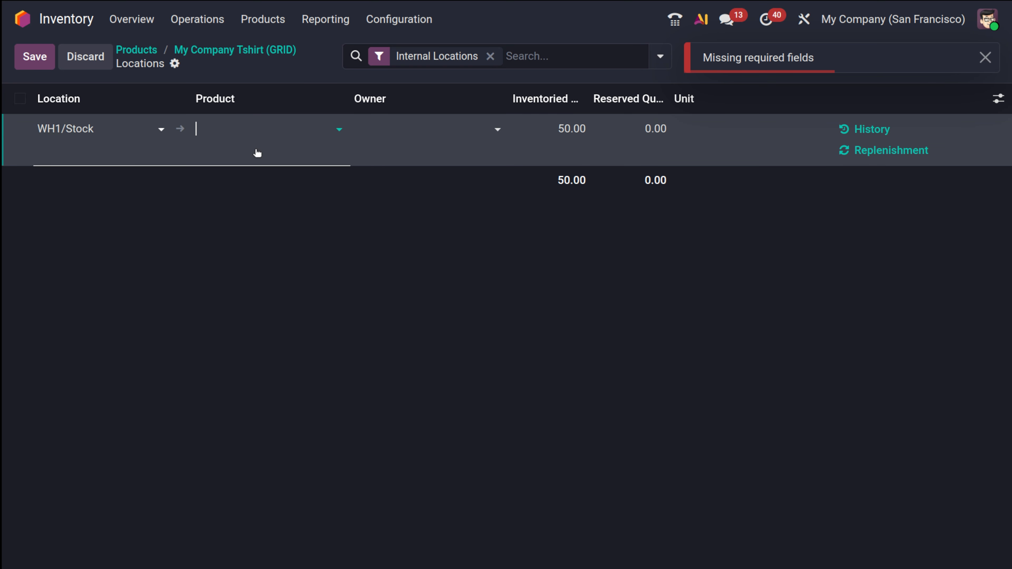
left_click(327, 125)
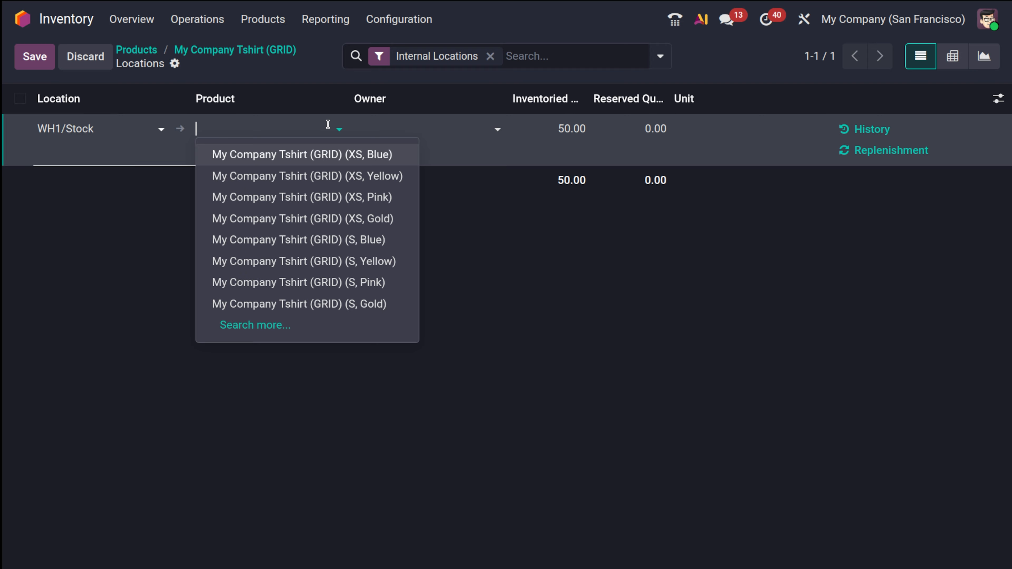
left_click(259, 326)
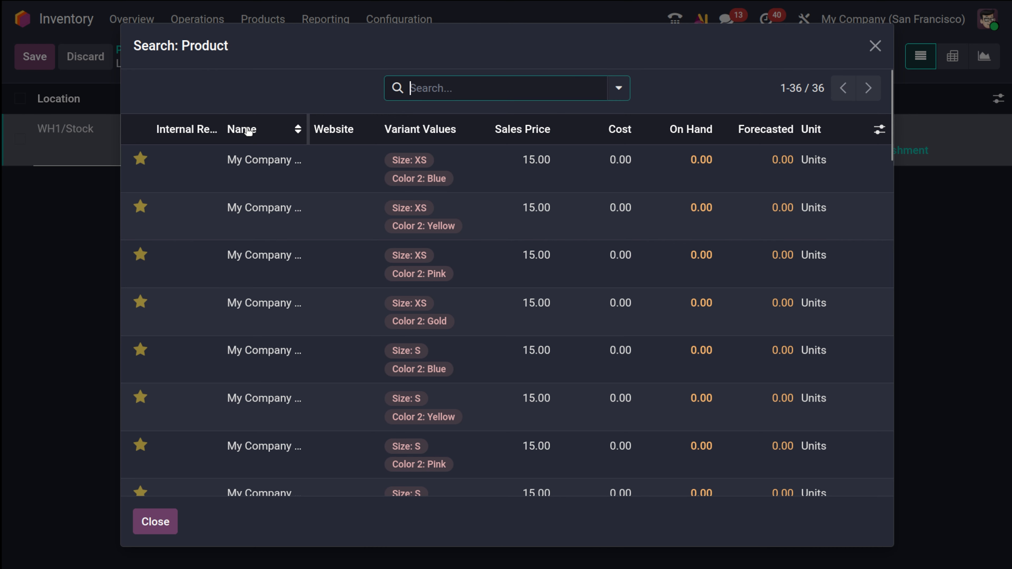
scroll(234, 487, "down", 10)
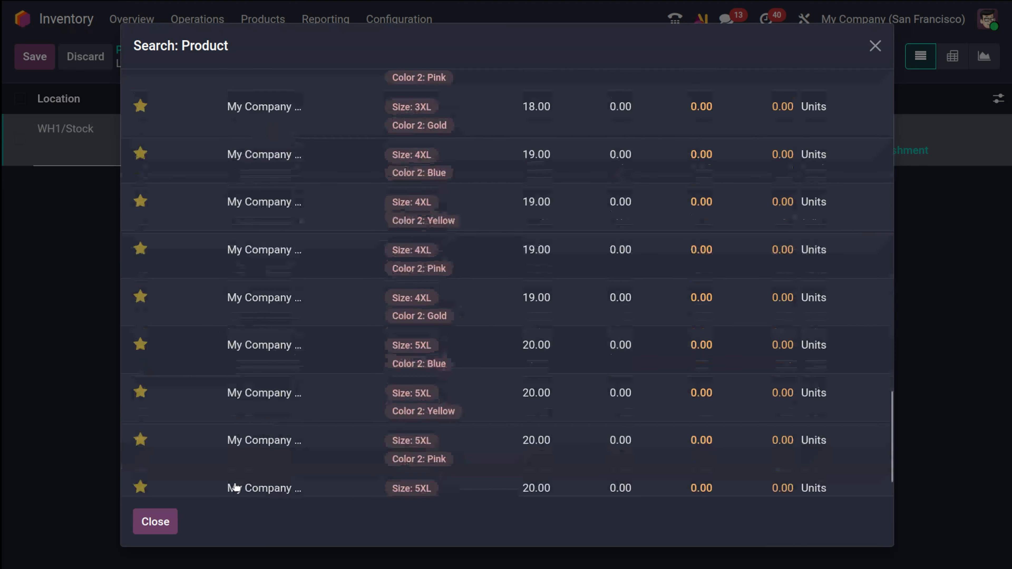
scroll(233, 486, "up", 15)
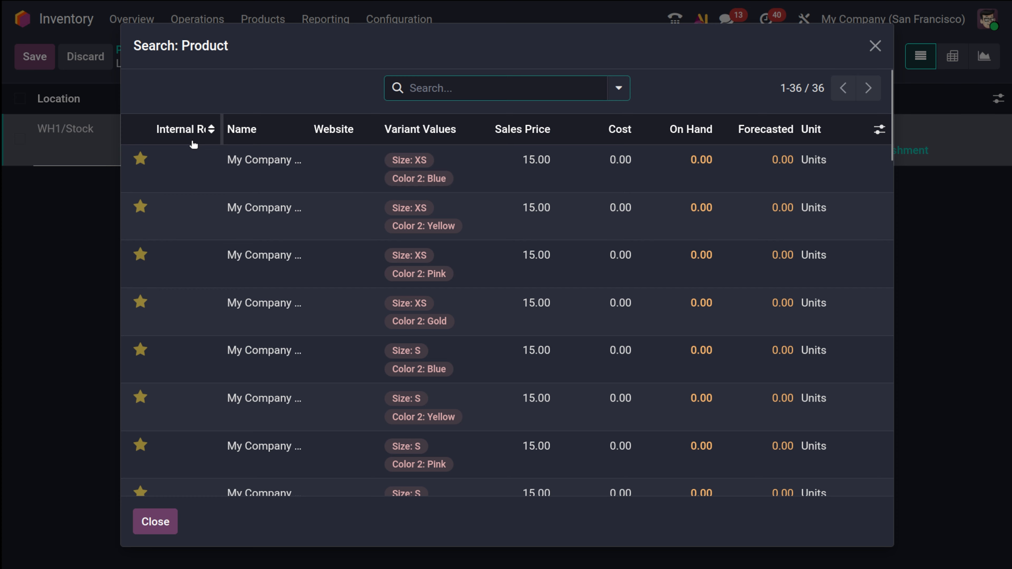
left_click(193, 148)
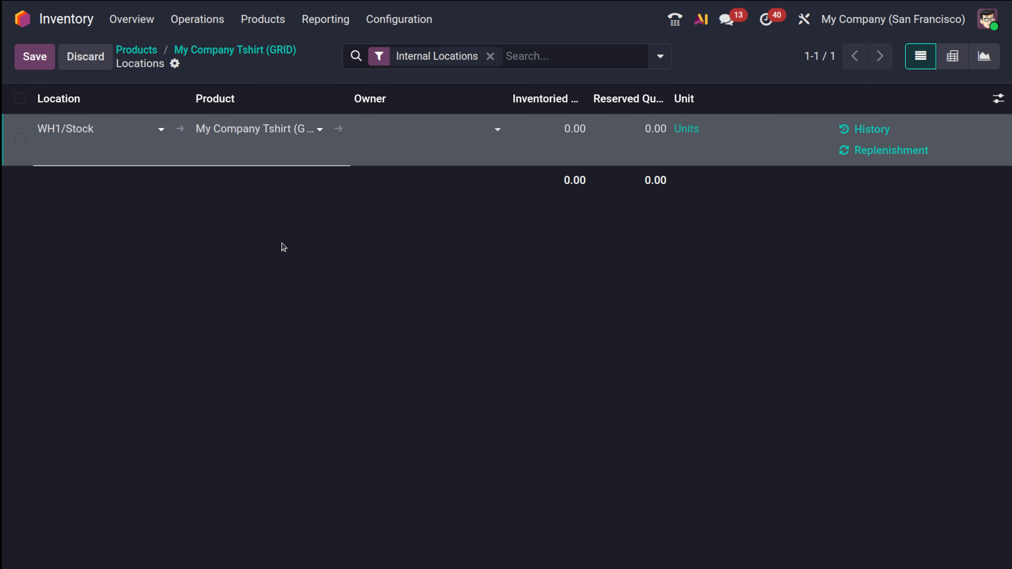
left_click(226, 263)
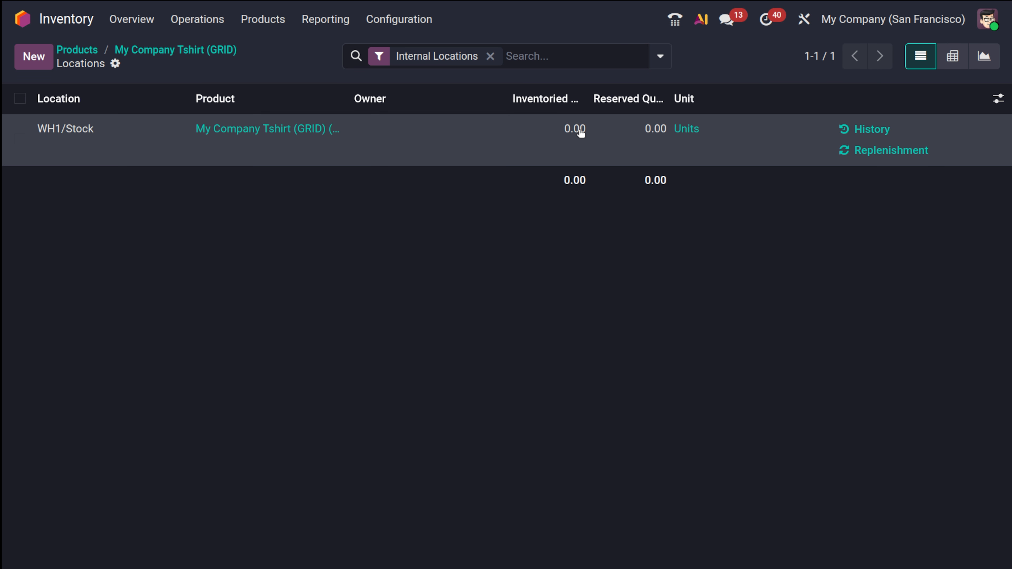
Set the WH1/Stock line's inventoried quantity to 50, save it, and return to the product list
left_click(579, 130)
type("50")
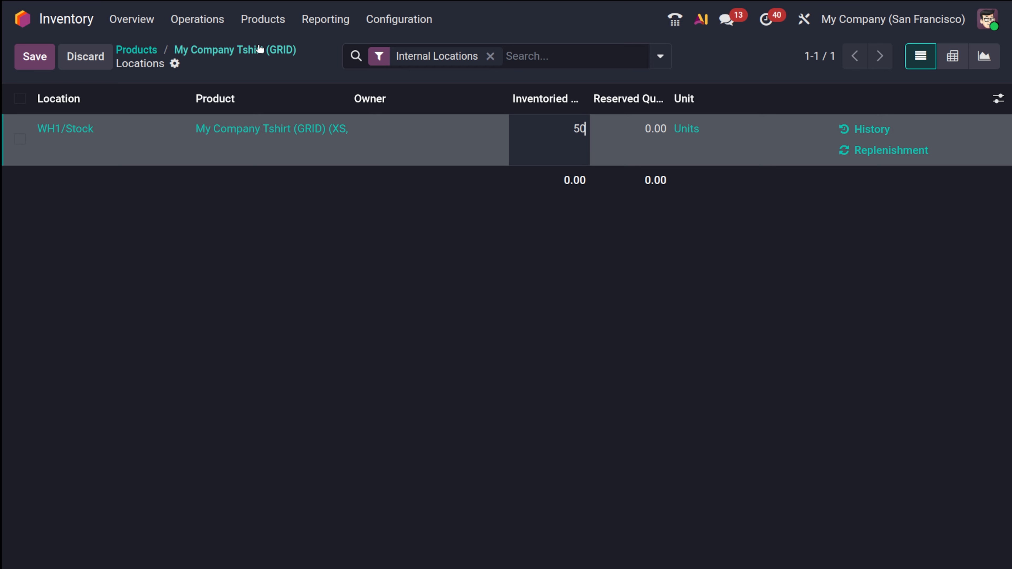
left_click(274, 68)
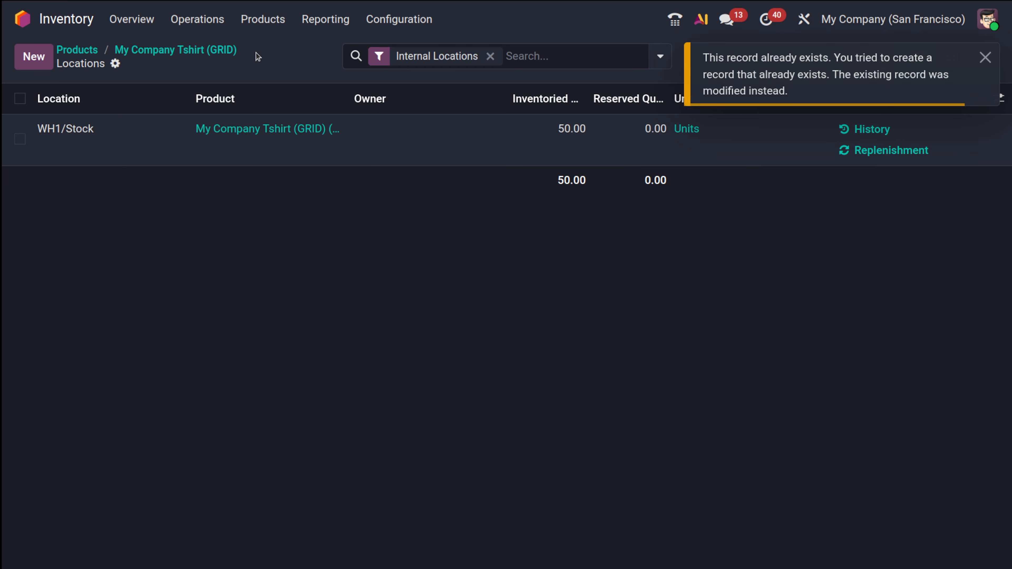
left_click(204, 49)
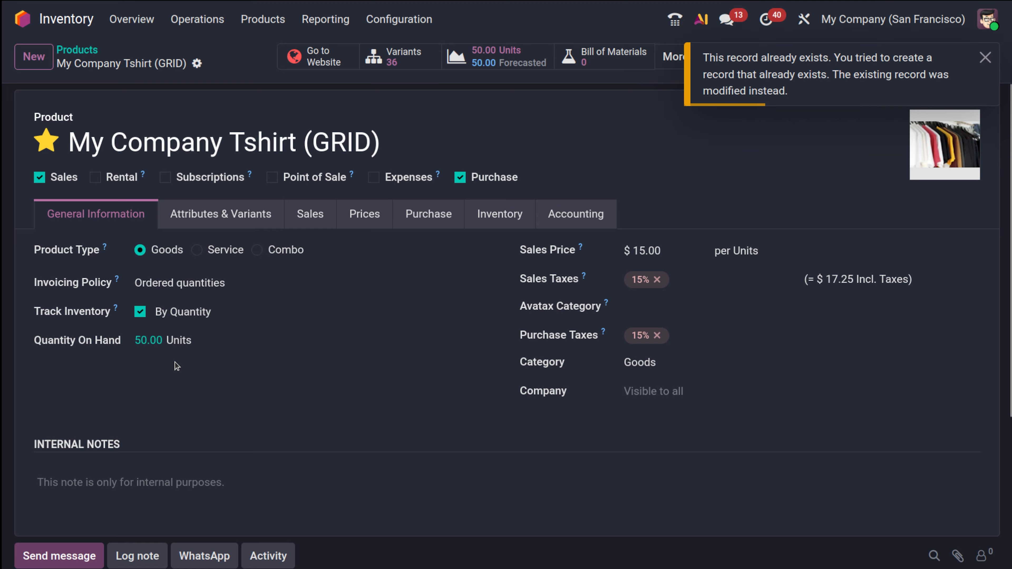
left_click(82, 51)
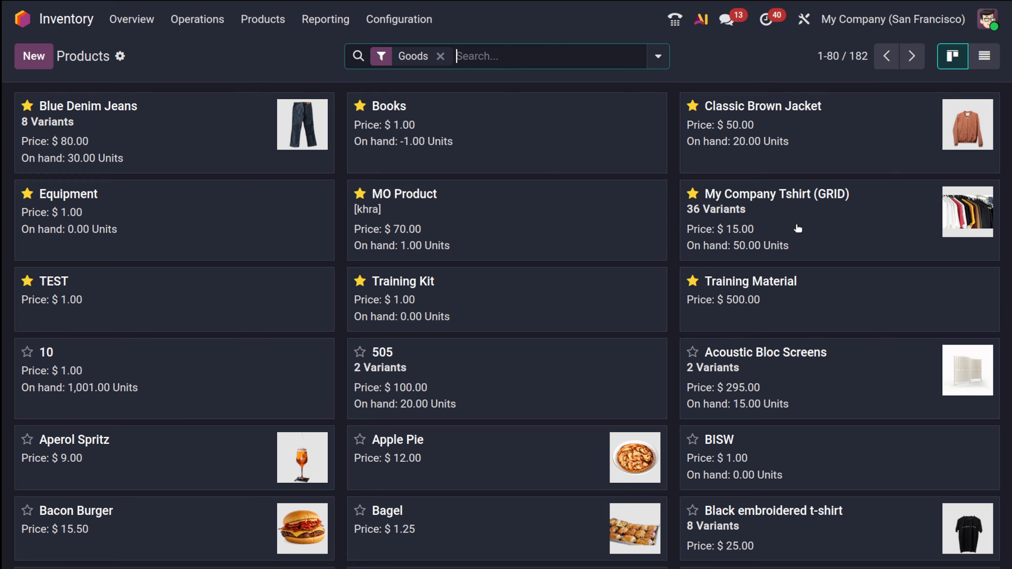
Switch to the Point of Sale app and continue selling in the Clothes Shop
left_click(25, 31)
left_click(20, 18)
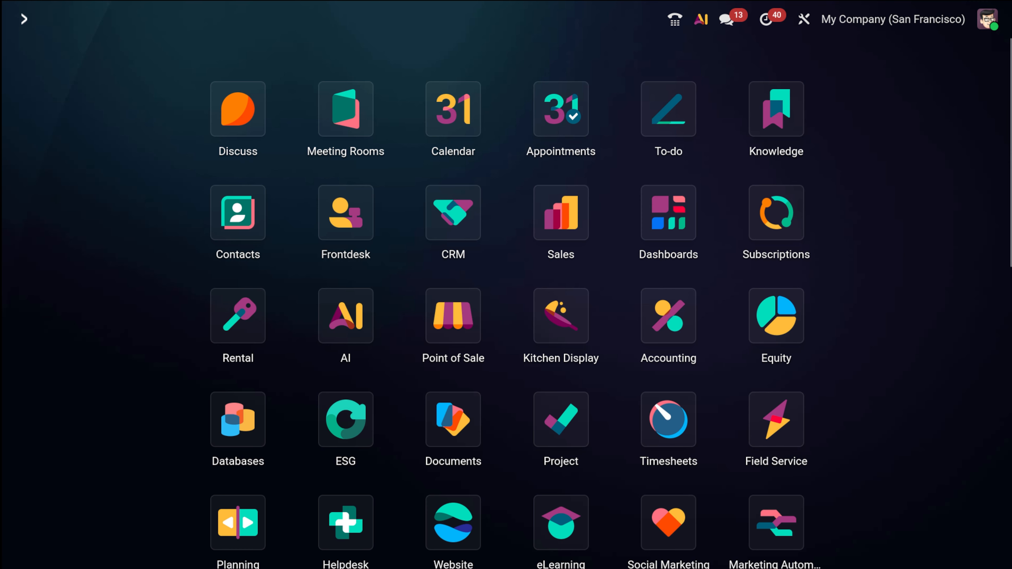
type("pod")
key("BackSpace")
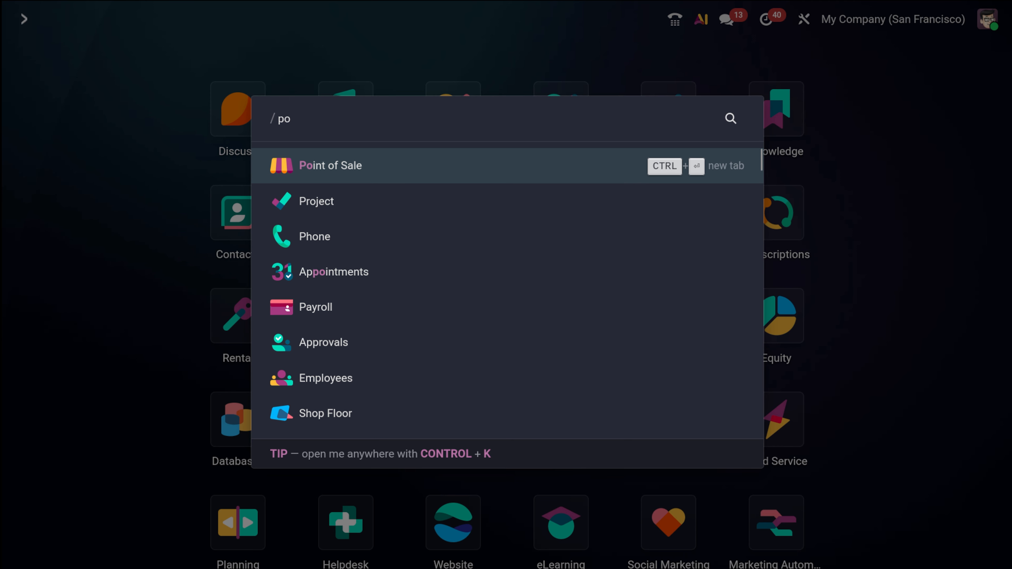
left_click(334, 175)
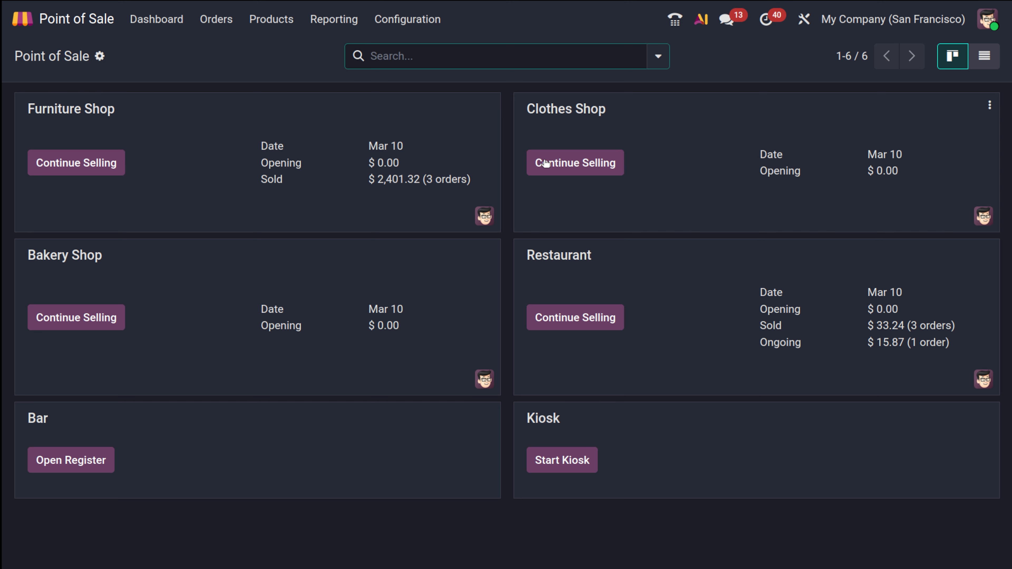
left_click(551, 165)
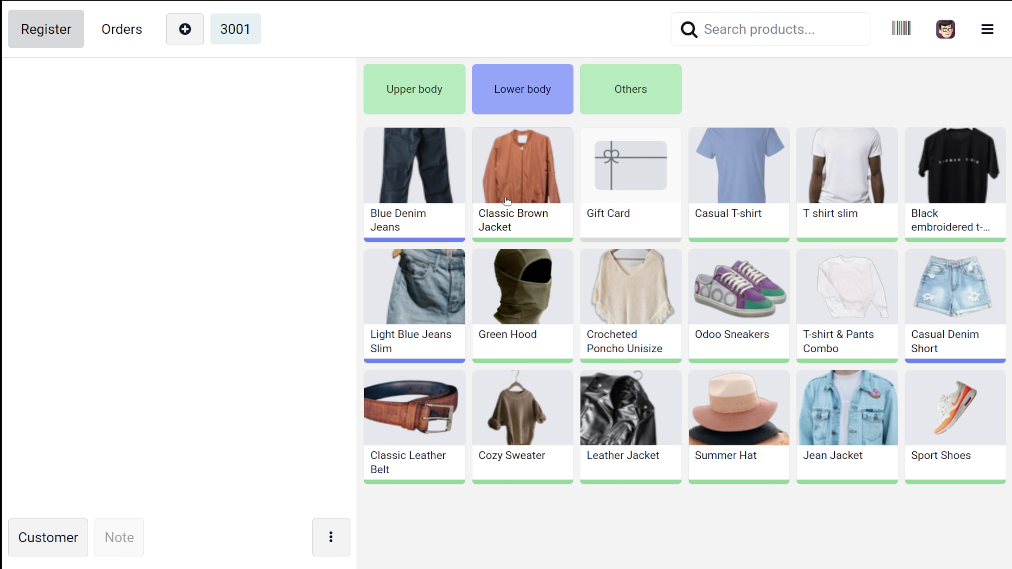
Add one Classic Brown Jacket and one Blue Denim Jeans in size S to the order
left_click(501, 175)
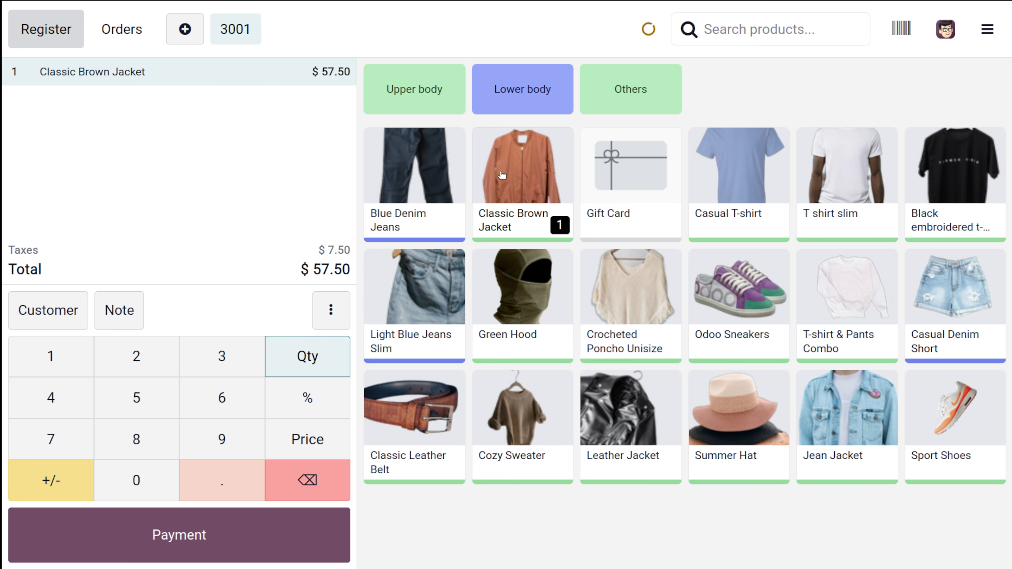
left_click(402, 212)
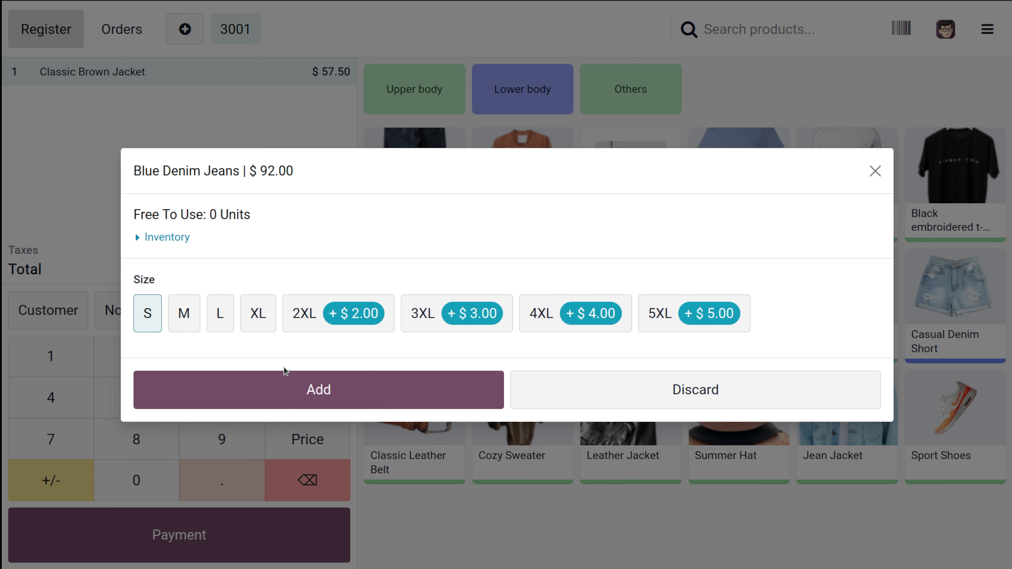
left_click(279, 400)
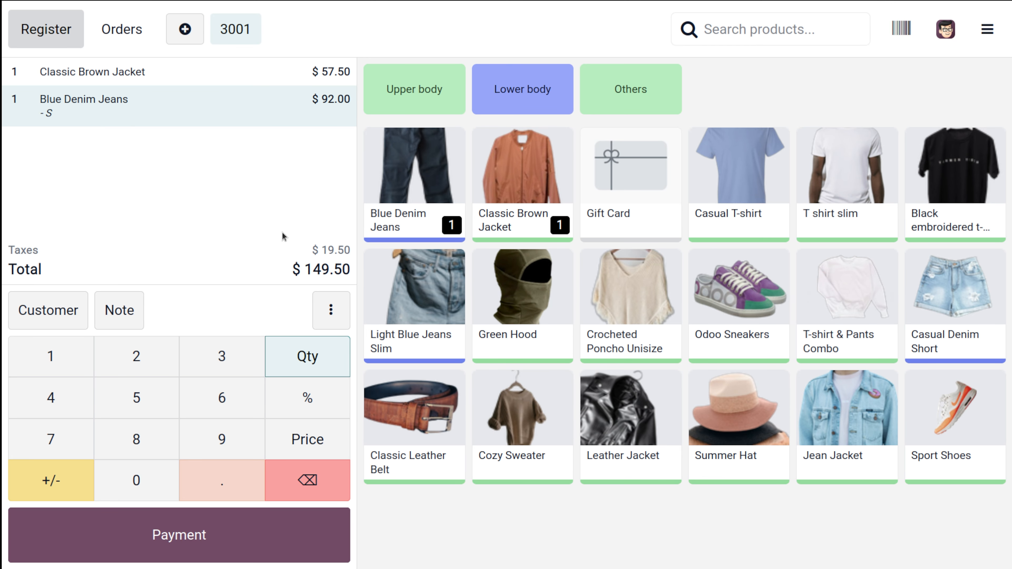
Pay the order in cash, validate the payment, and start a new order
left_click(164, 551)
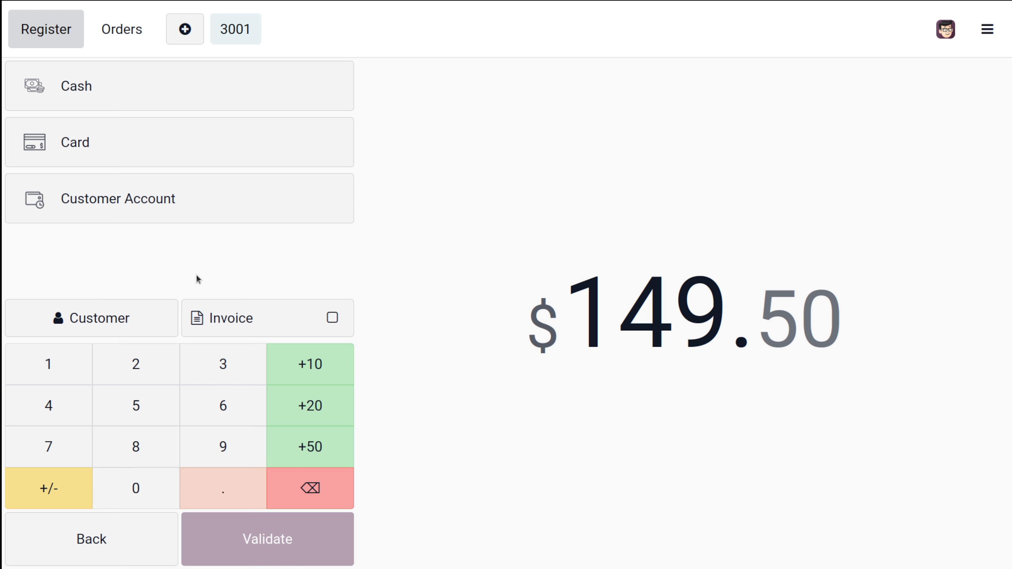
left_click(145, 102)
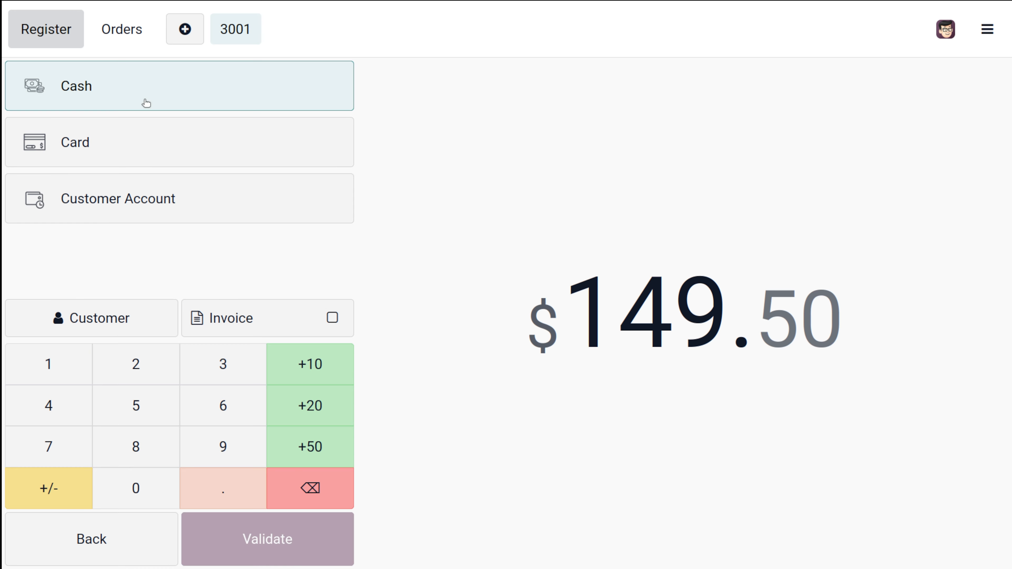
left_click(260, 541)
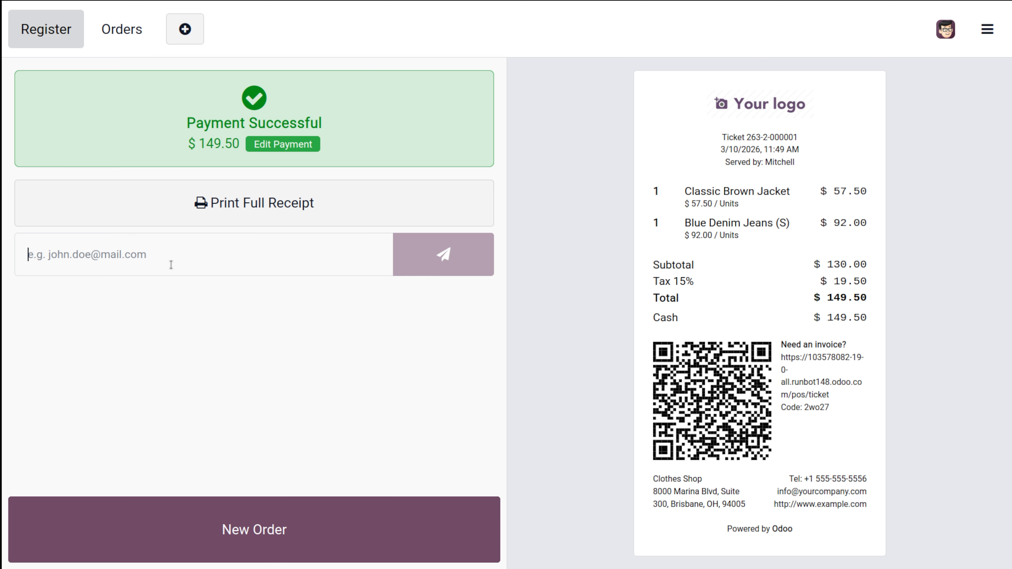
left_click(242, 550)
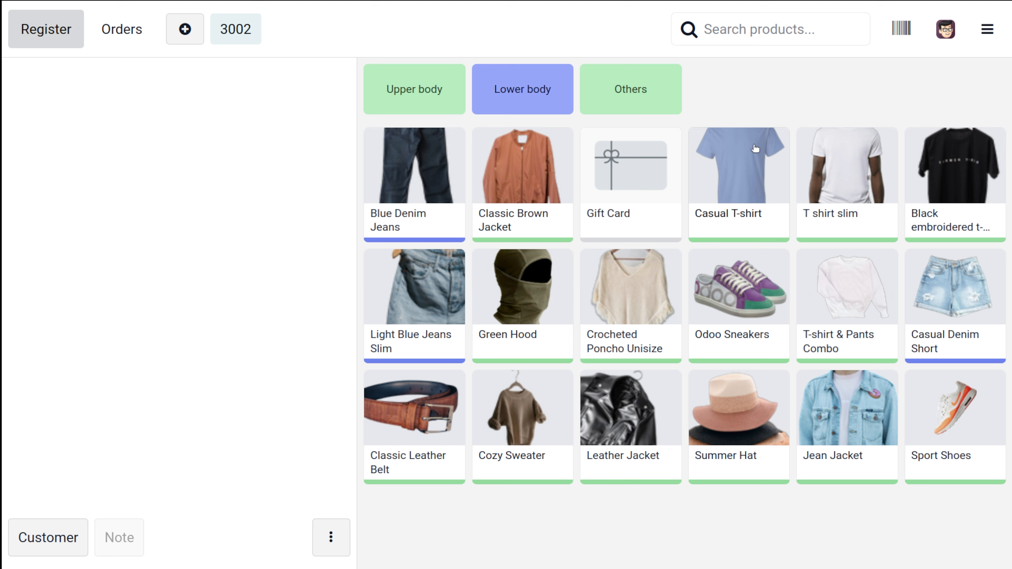
Close the Clothes Shop register, accepting the payments difference, and return to the backend
left_click(991, 34)
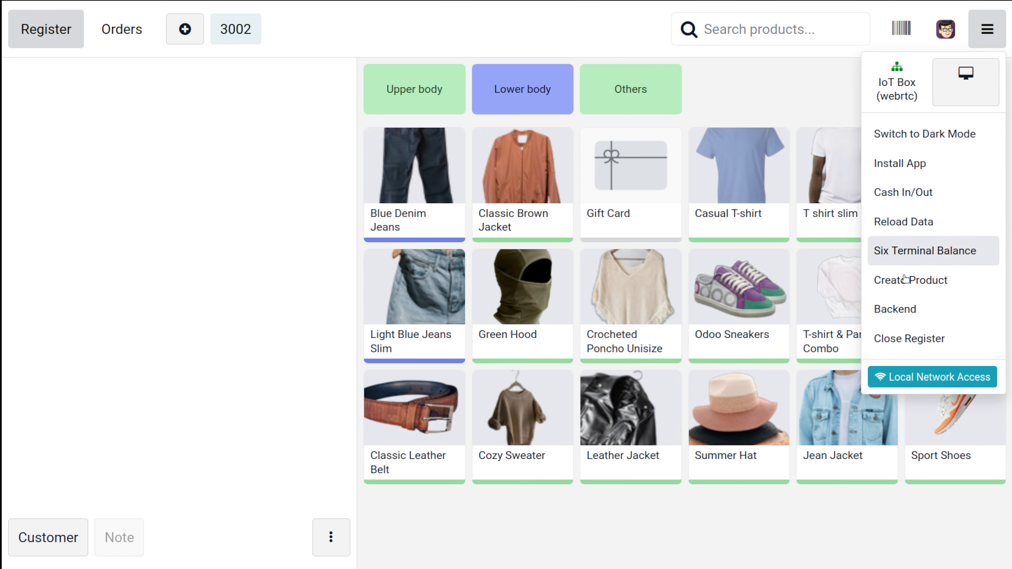
left_click(929, 341)
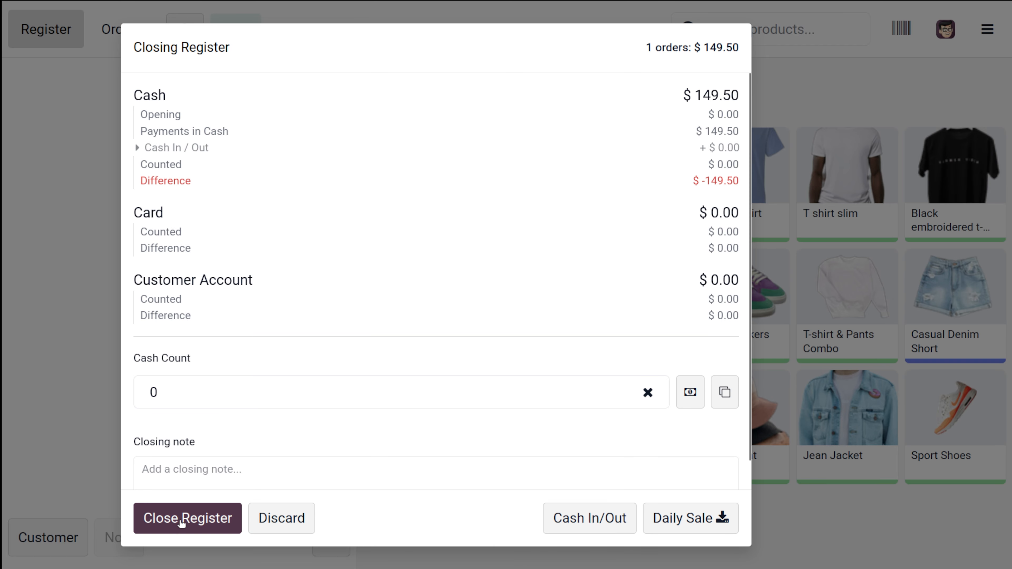
left_click(193, 534)
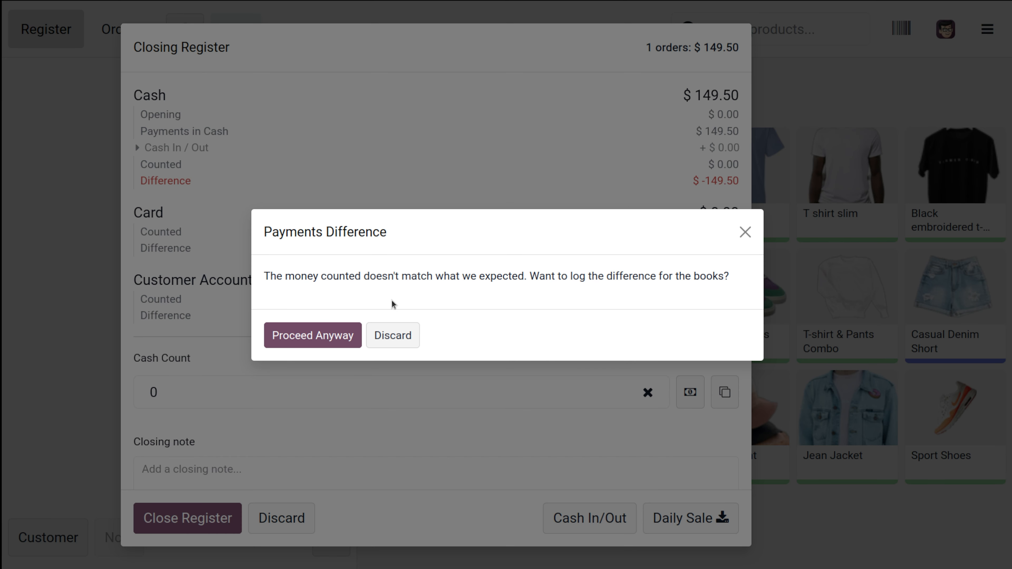
left_click(339, 333)
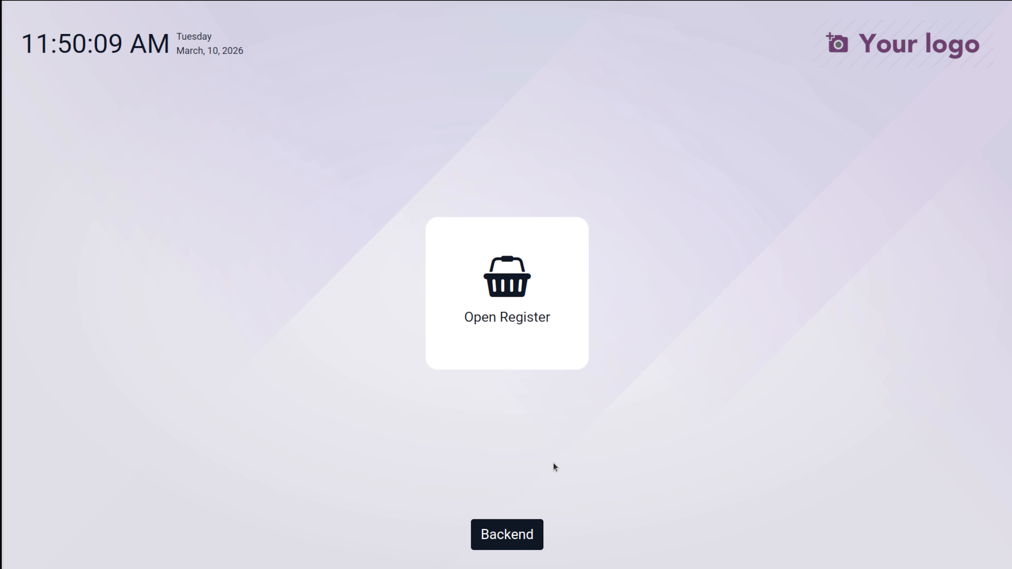
left_click(506, 538)
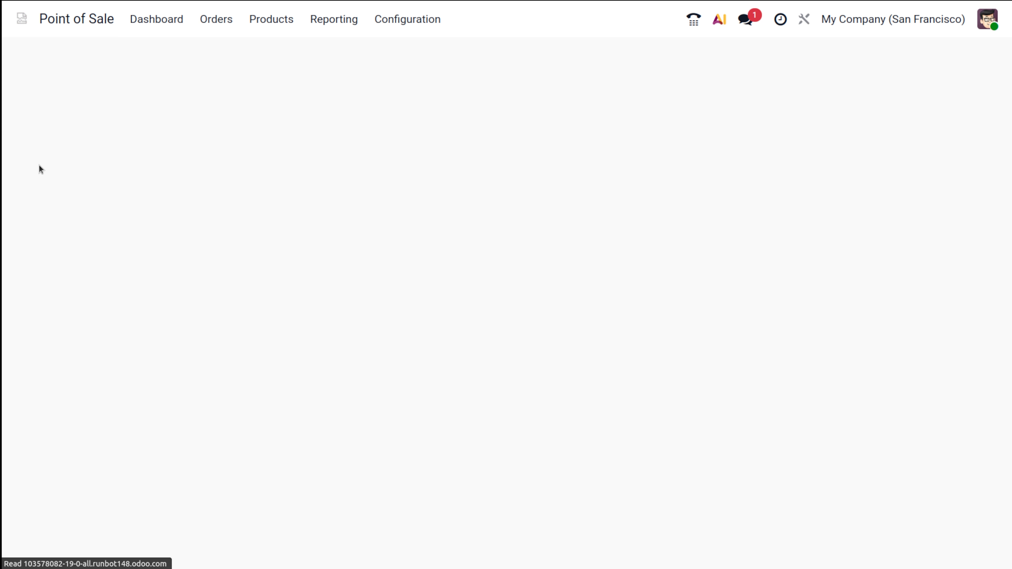
Switch to the Inventory app and open the product list to check the on-hand quantities
left_click(21, 17)
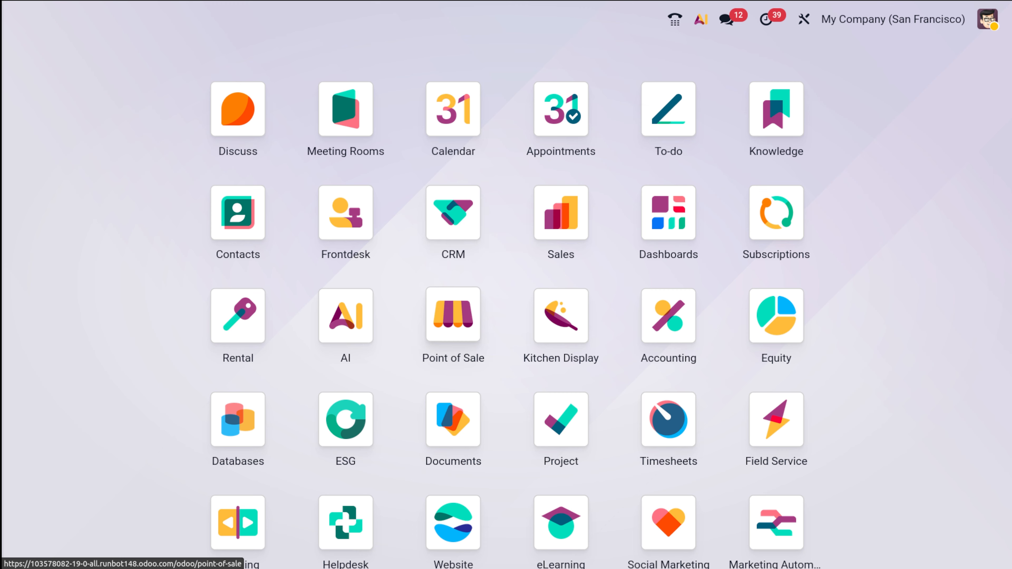
type("inv")
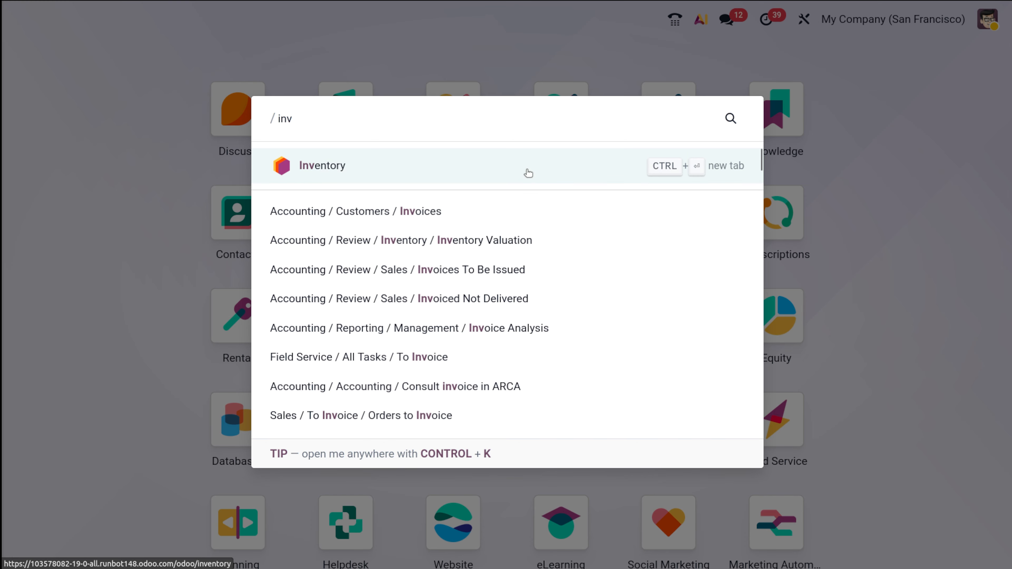
left_click(526, 169)
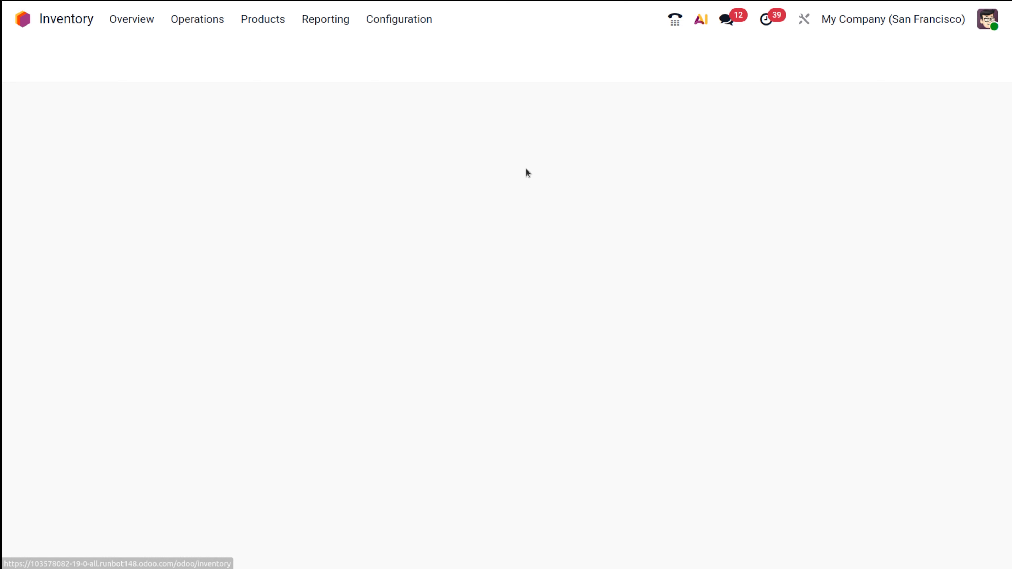
left_click(273, 27)
left_click(261, 54)
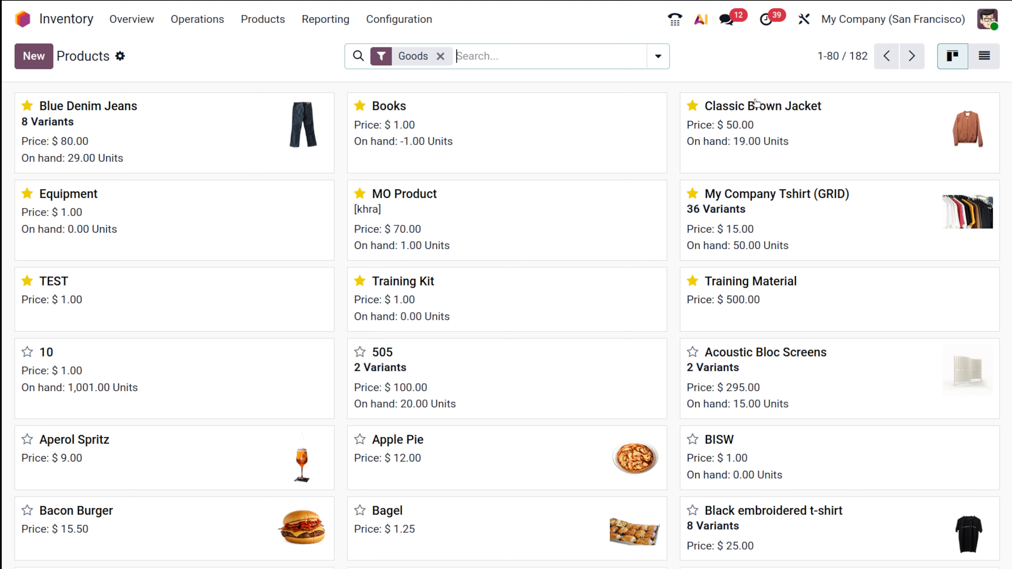
Open the Replenishment overview of products to reorder
left_click(385, 28)
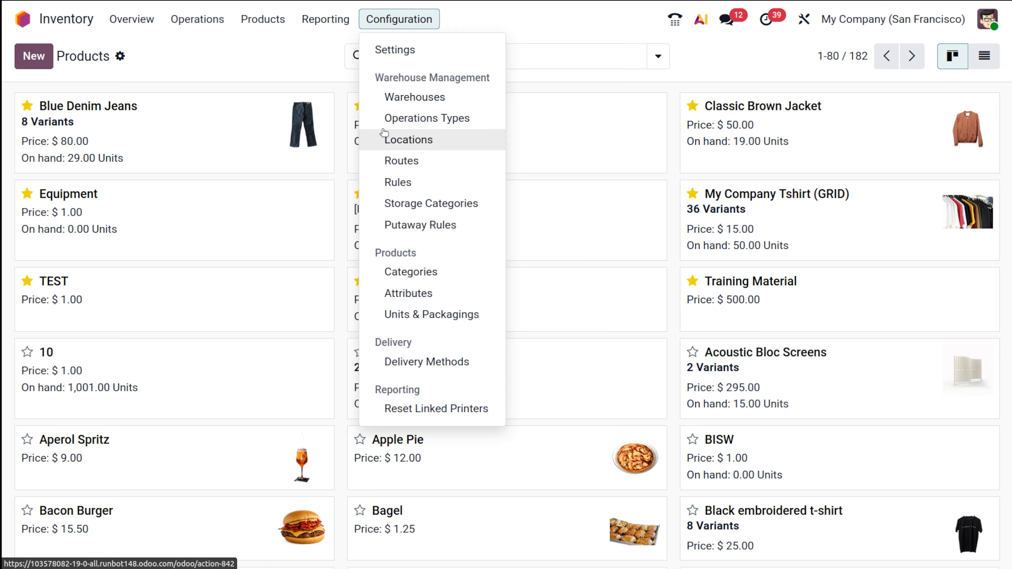
mouse_move(324, 24)
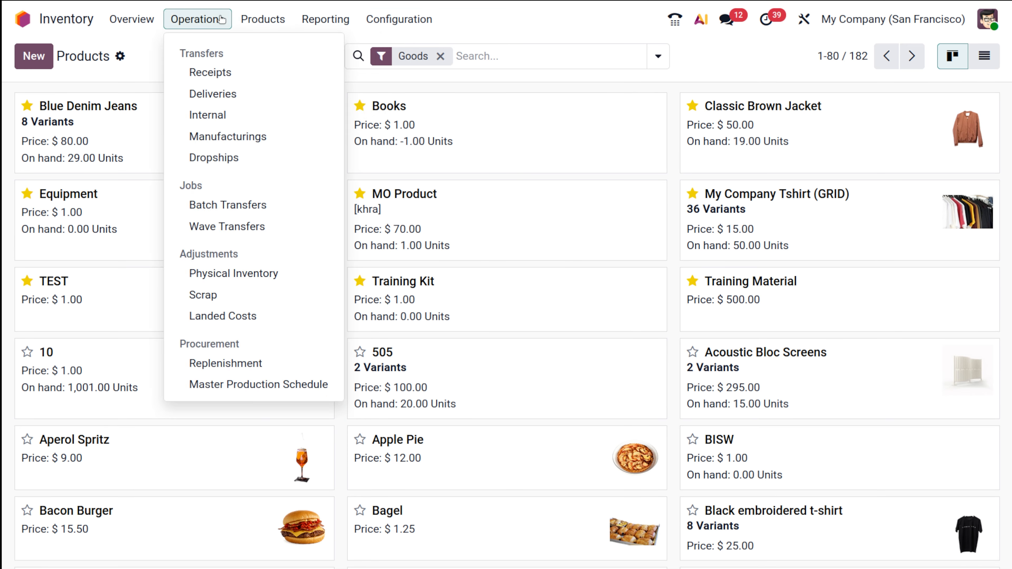
mouse_move(212, 16)
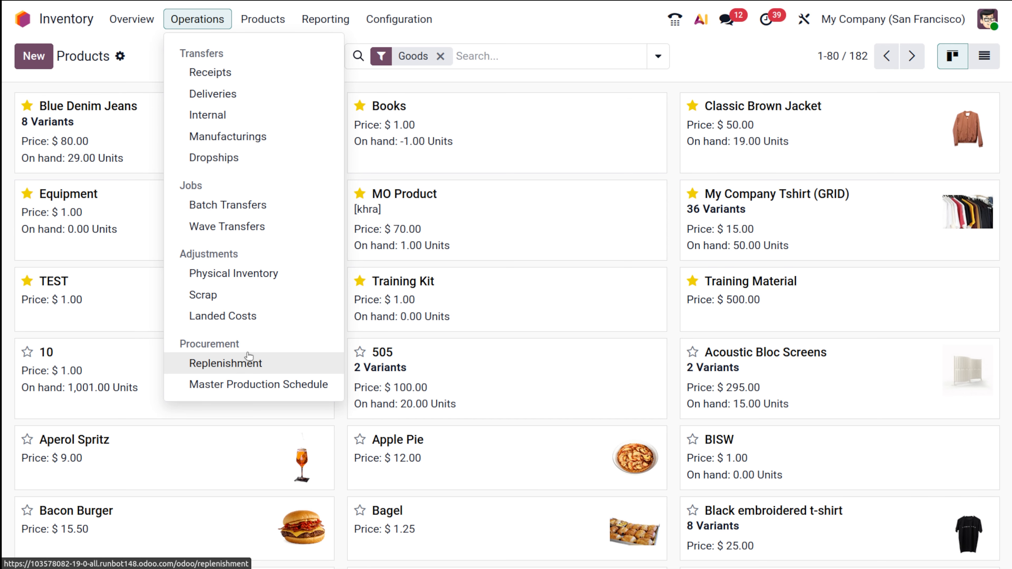
left_click(230, 363)
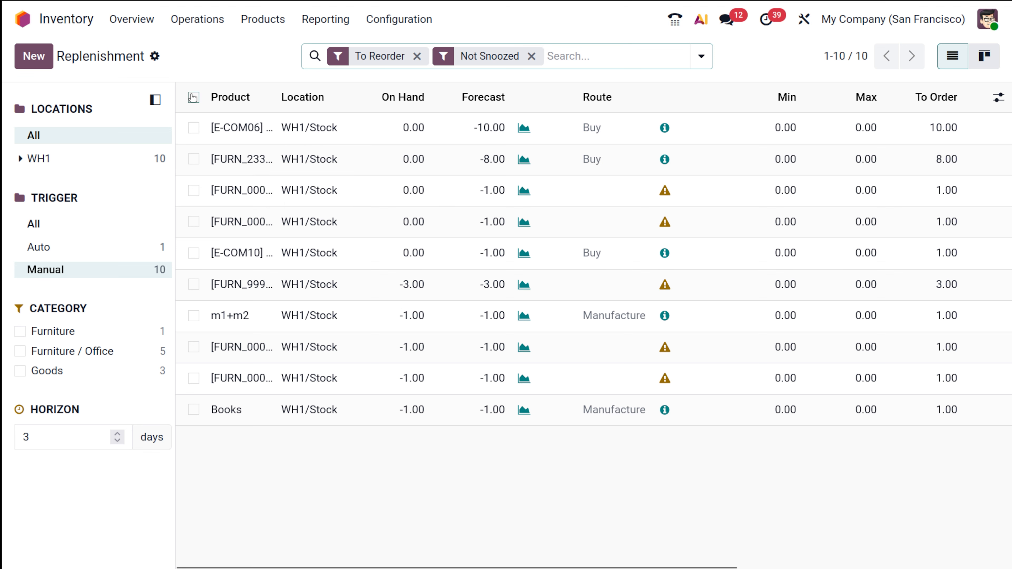
Try to add a replenishment line for Blue Denim Jeans (S), view its product form, and return to the replenishment list
left_click(34, 56)
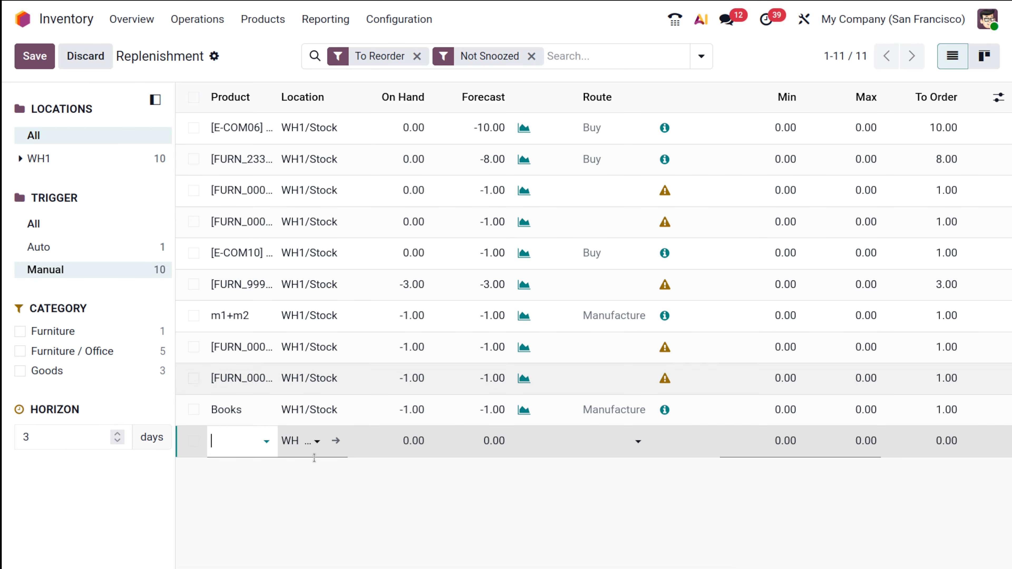
left_click(232, 440)
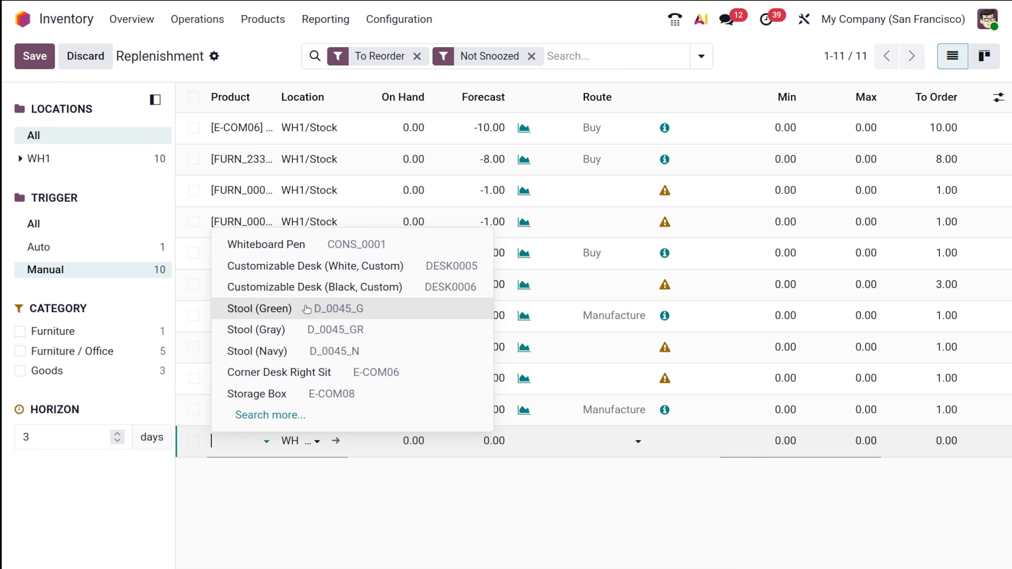
type("jea")
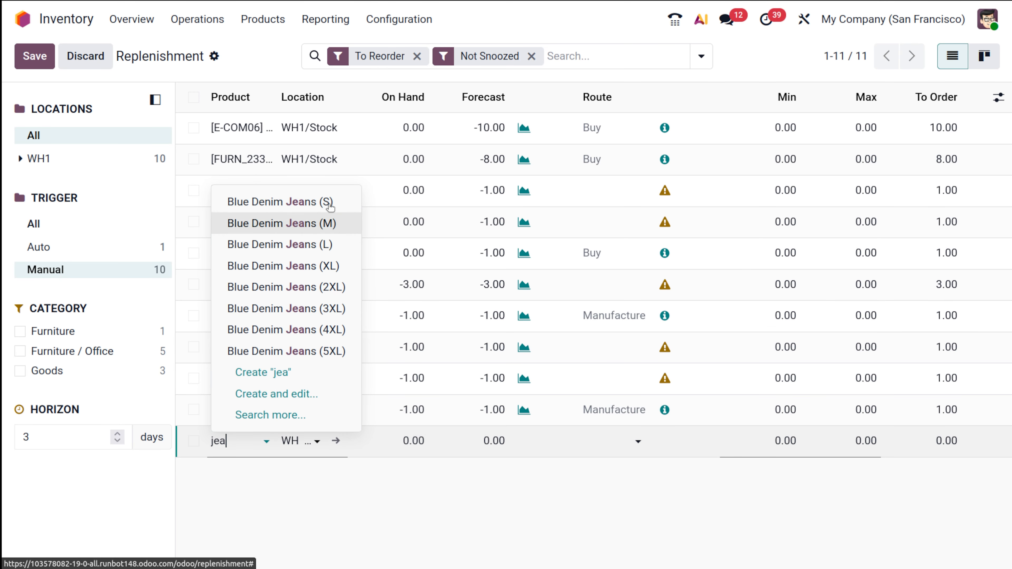
left_click(300, 202)
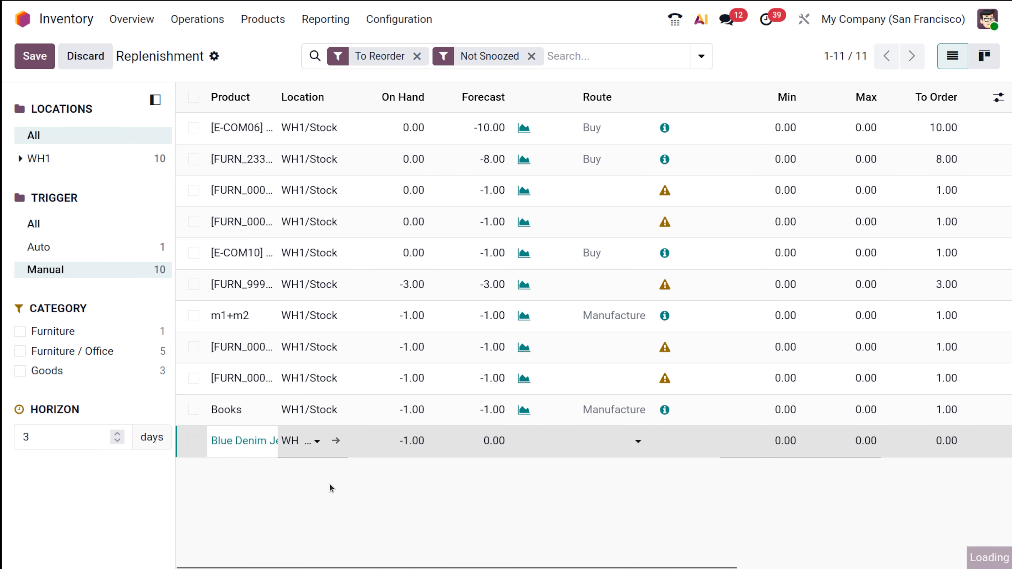
left_click(246, 441)
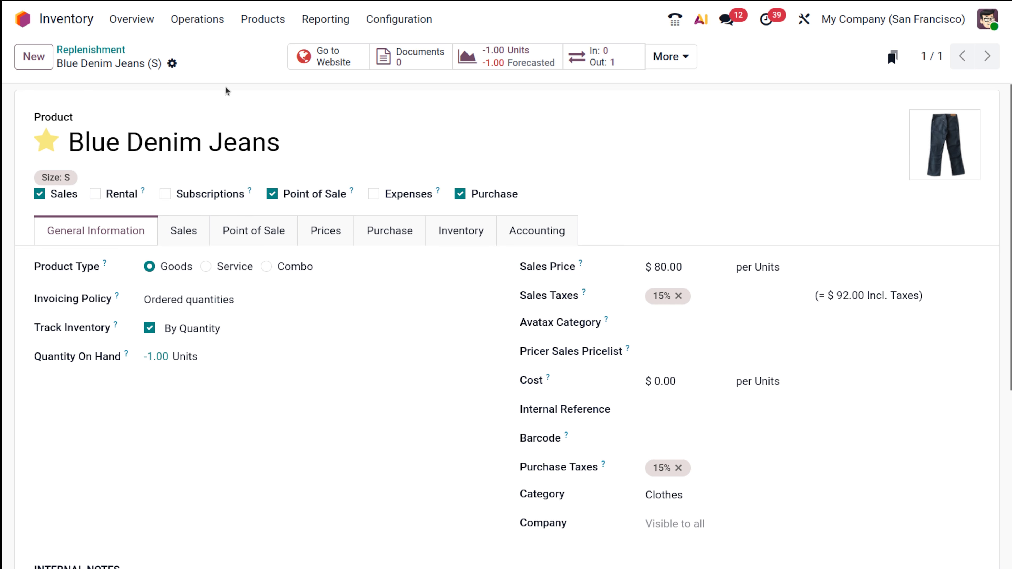
left_click(91, 50)
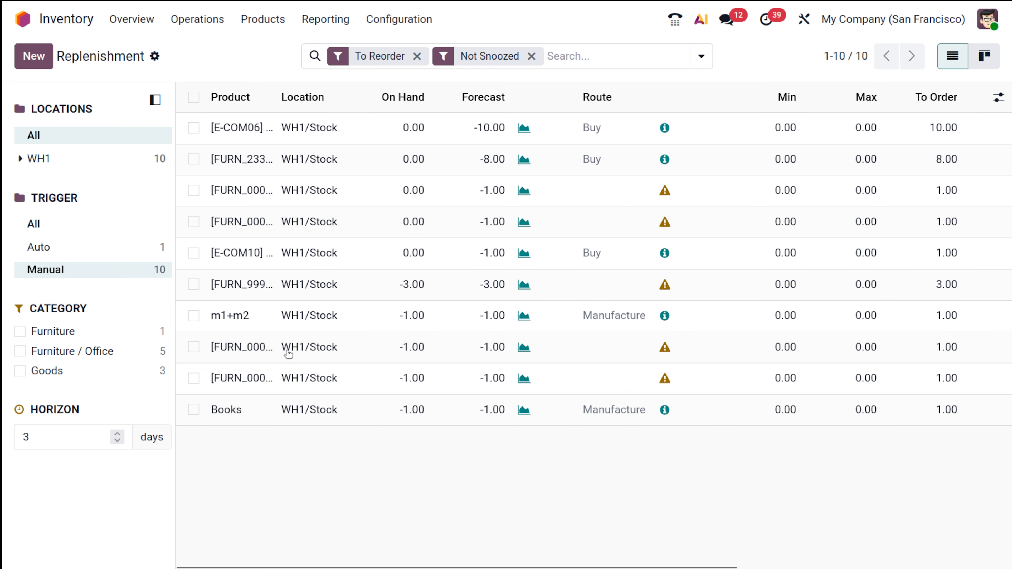
Add a replenishment line for the Classic Brown Jacket and save it
left_click(37, 52)
type("jacket")
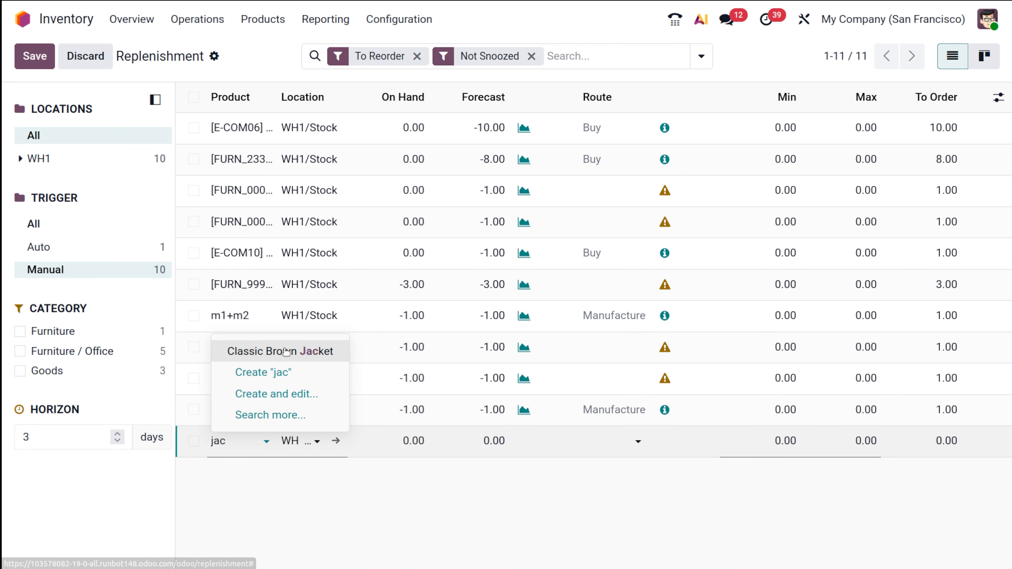
left_click(285, 351)
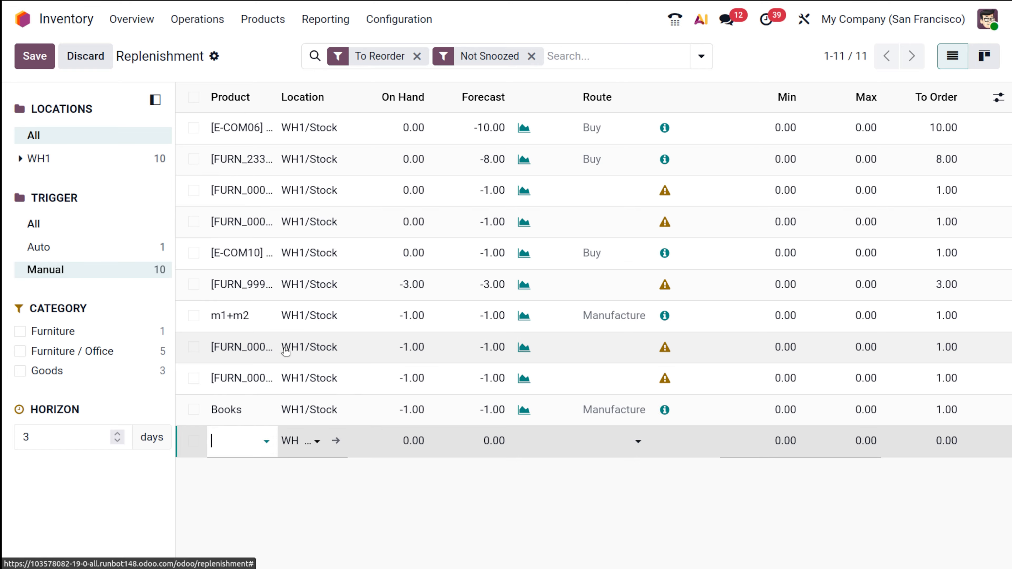
left_click(333, 491)
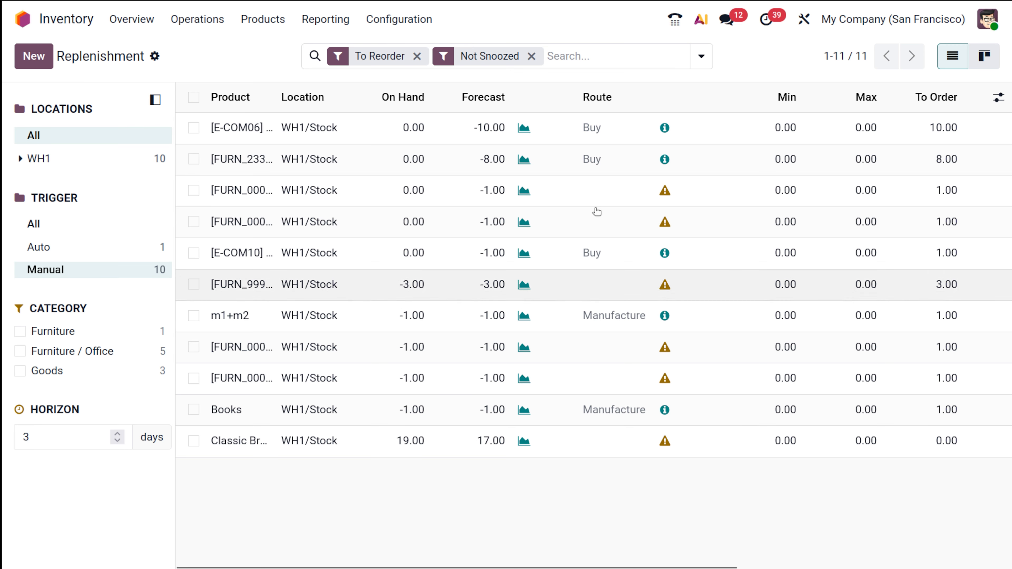
Set the route of the Classic Brown Jacket replenishment line to Buy
left_click(626, 446)
left_click(624, 443)
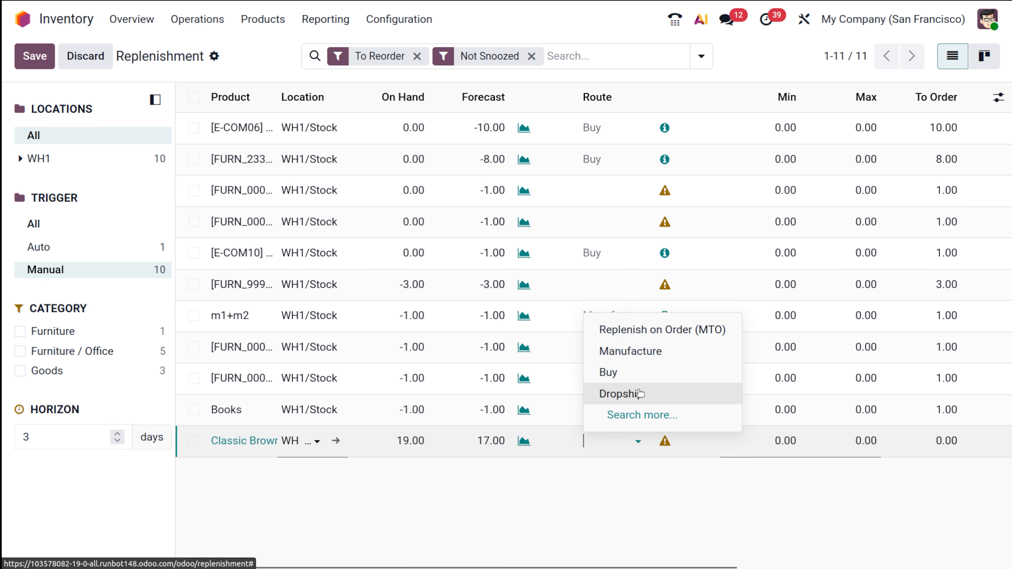
left_click(624, 372)
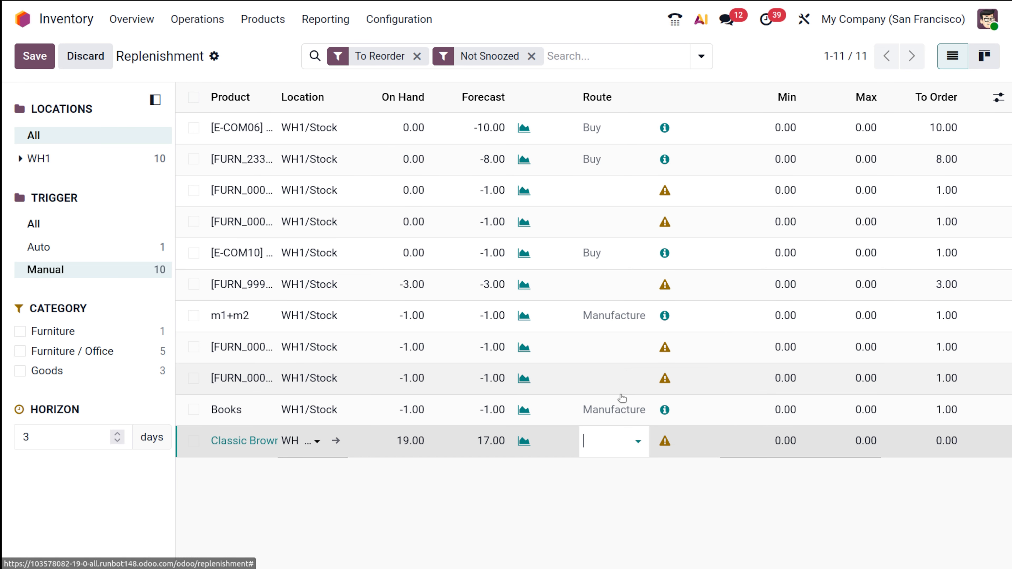
left_click(596, 515)
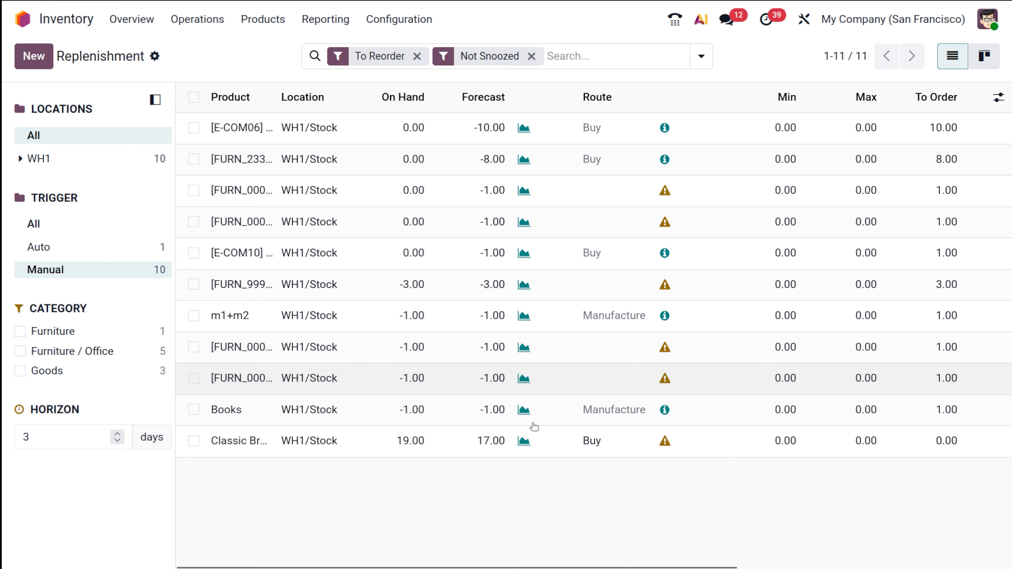
Open the Classic Brown Jacket product from its replenishment line and add ABC SUPPLIER as a vendor in its purchase information
left_click(242, 440)
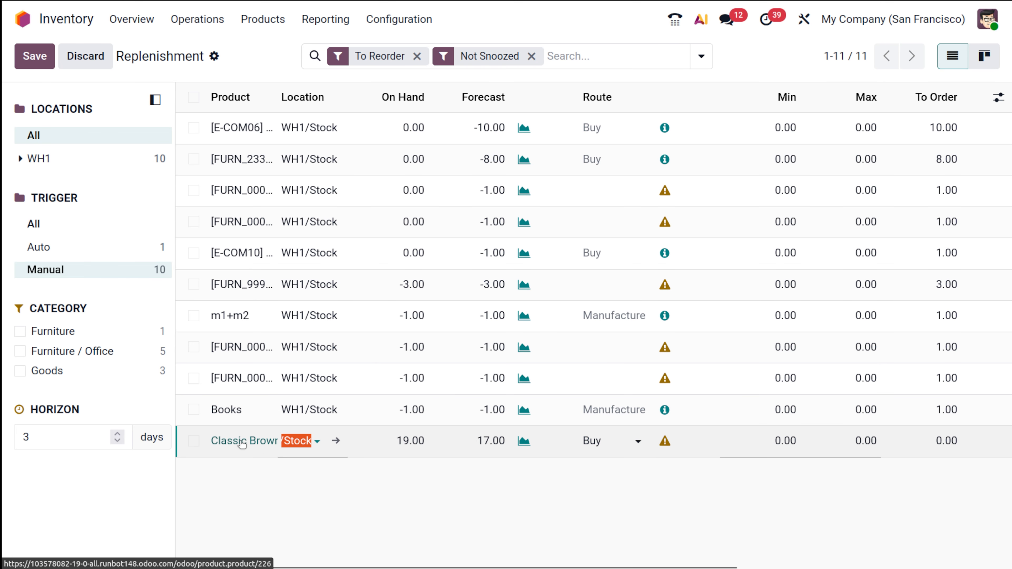
left_click(258, 442)
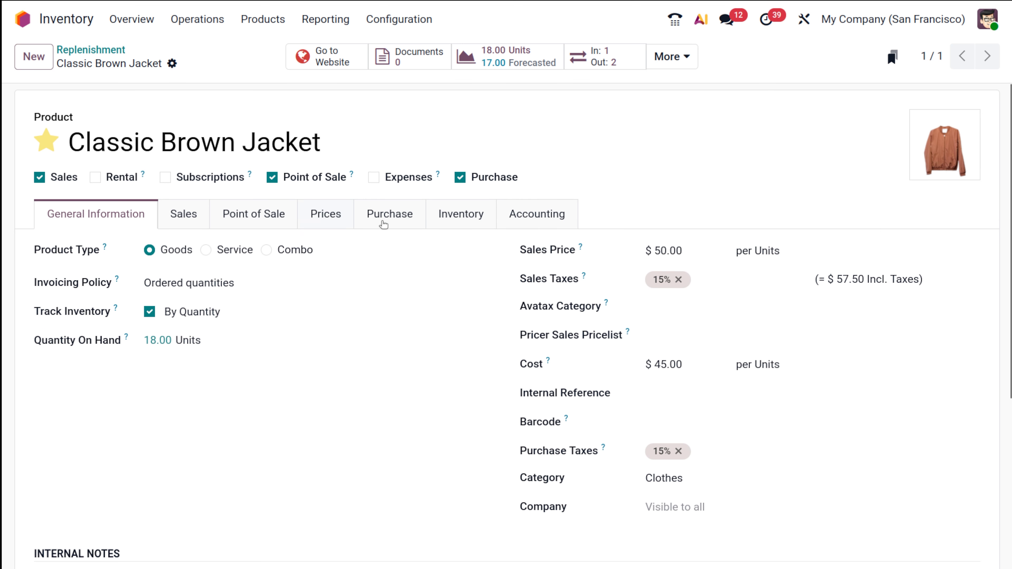
left_click(395, 214)
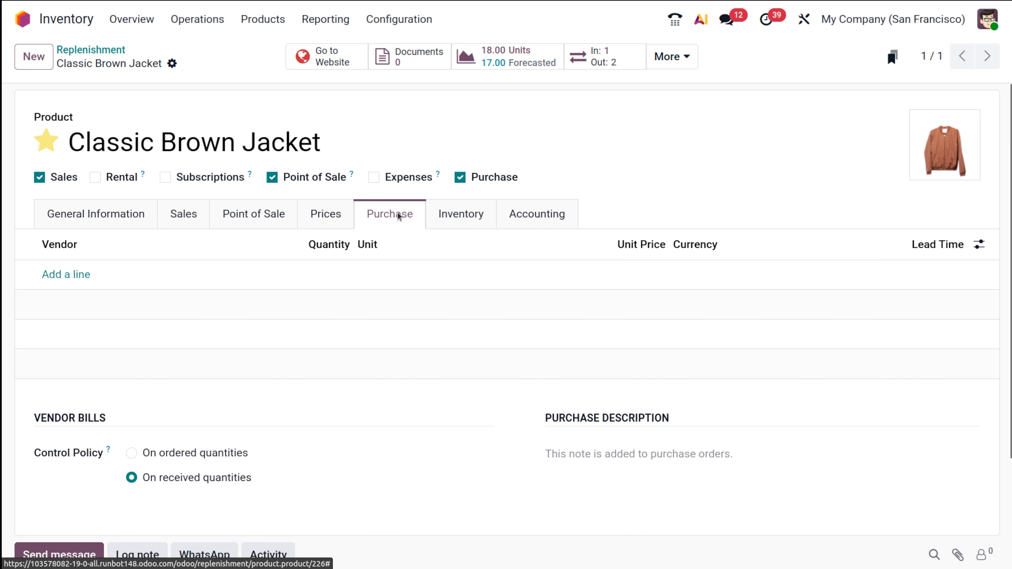
left_click(65, 275)
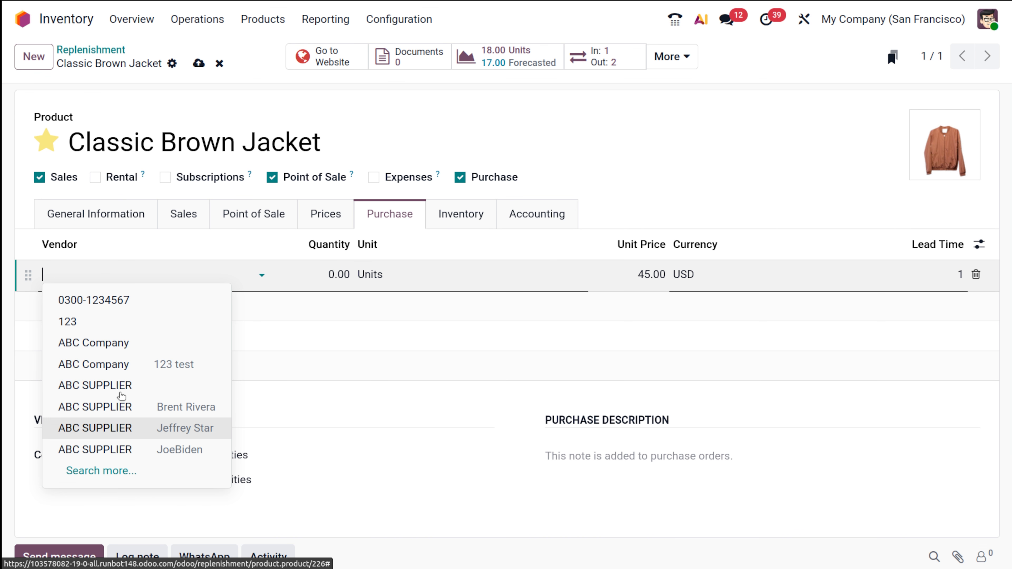
left_click(214, 386)
Set the ABC SUPPLIER line's quantity to 20, save the product, and return to the replenishment list
left_click(347, 275)
type("5")
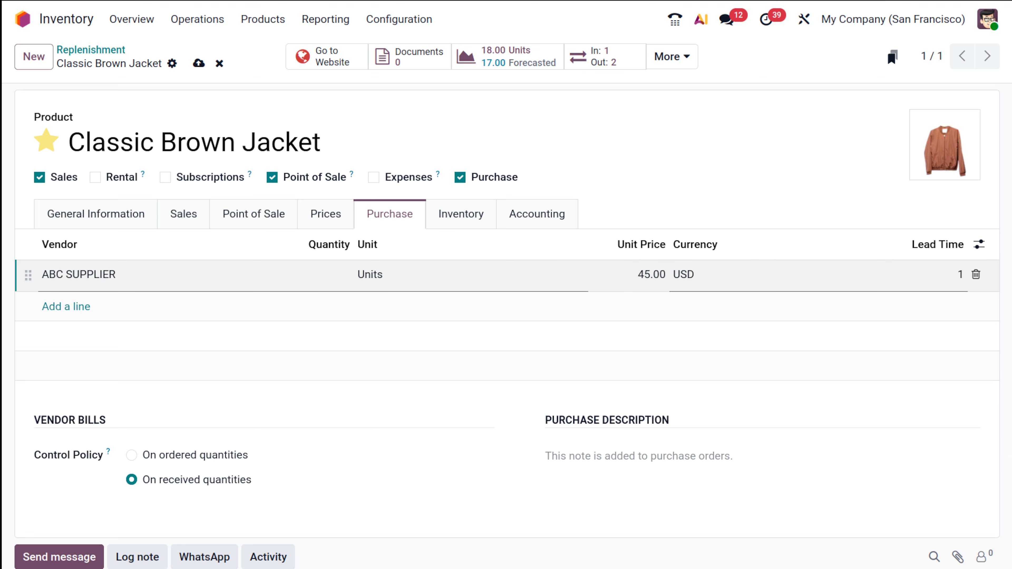
left_click(393, 506)
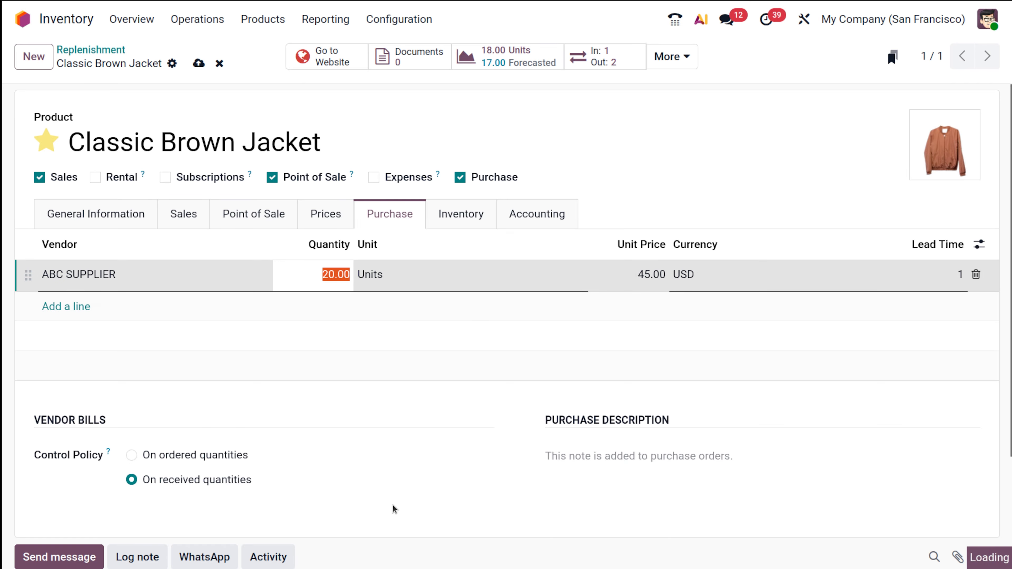
left_click(484, 130)
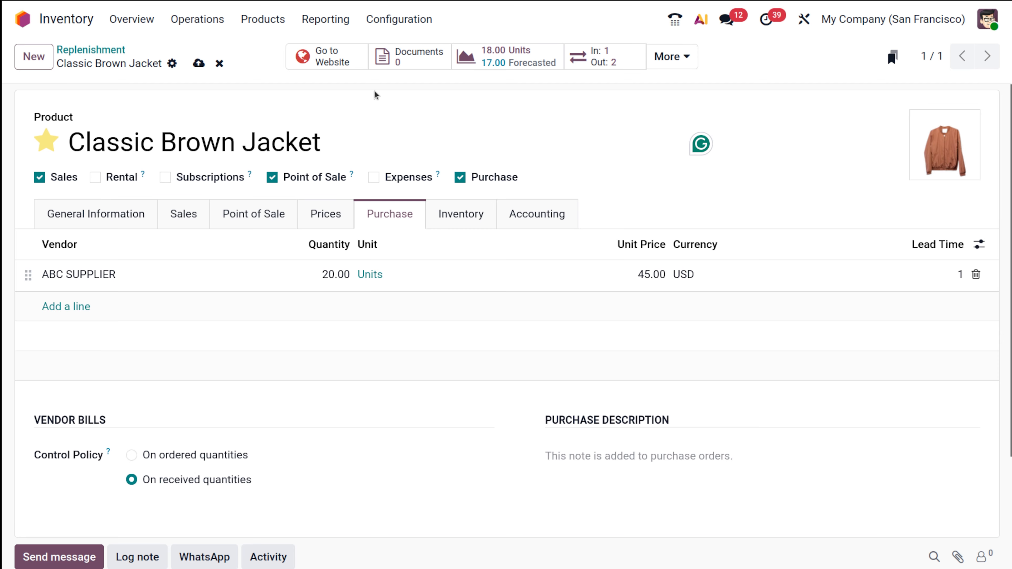
left_click(198, 61)
left_click(88, 50)
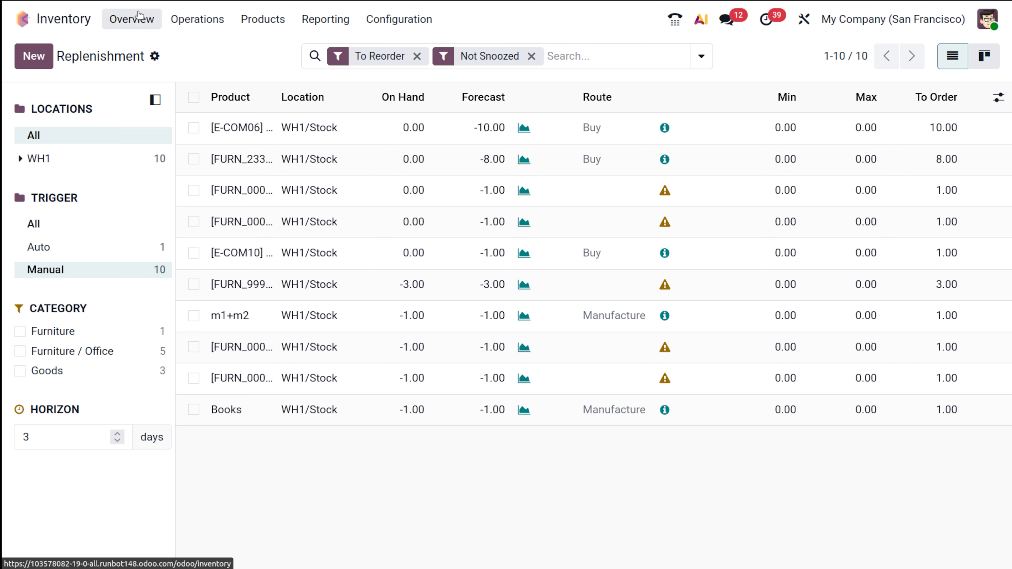
Leave Inventory and switch to the Purchase app
left_click(197, 19)
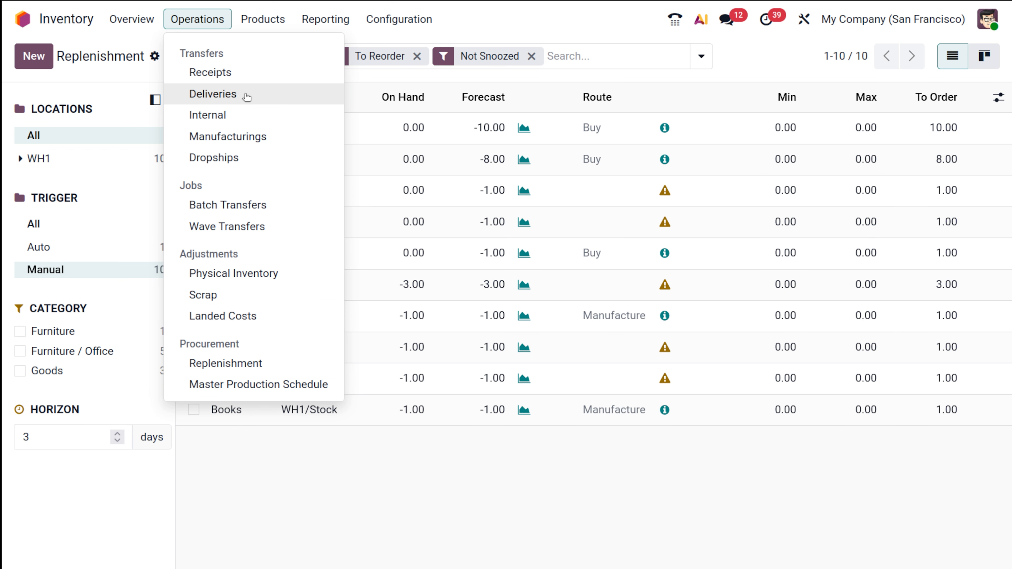
left_click(21, 20)
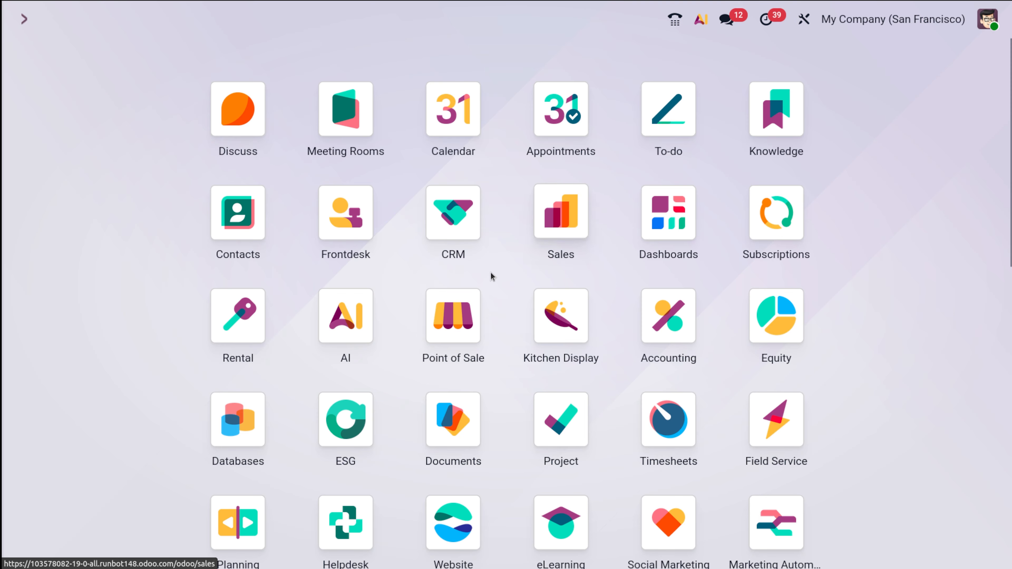
type("pur")
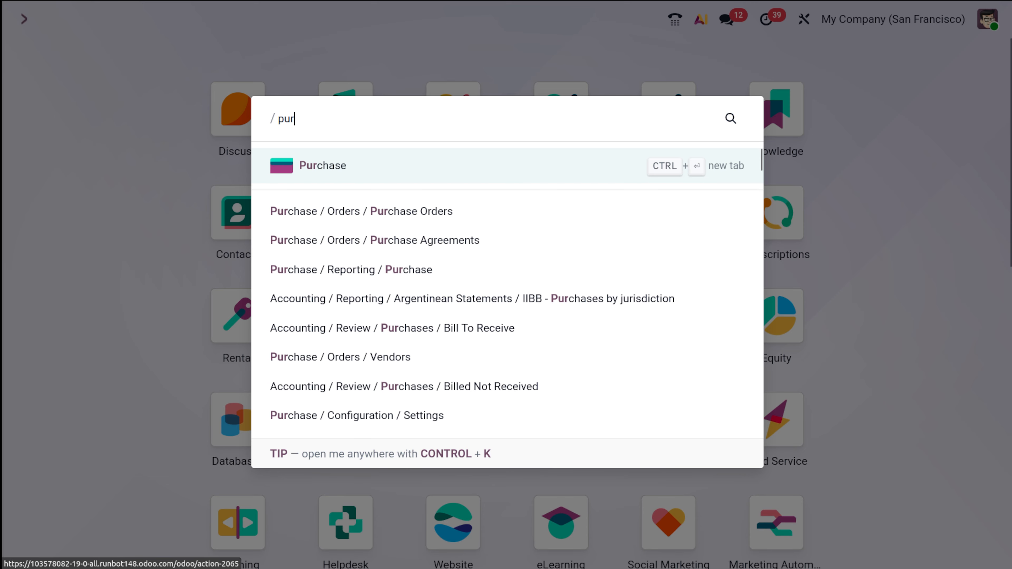
left_click(487, 160)
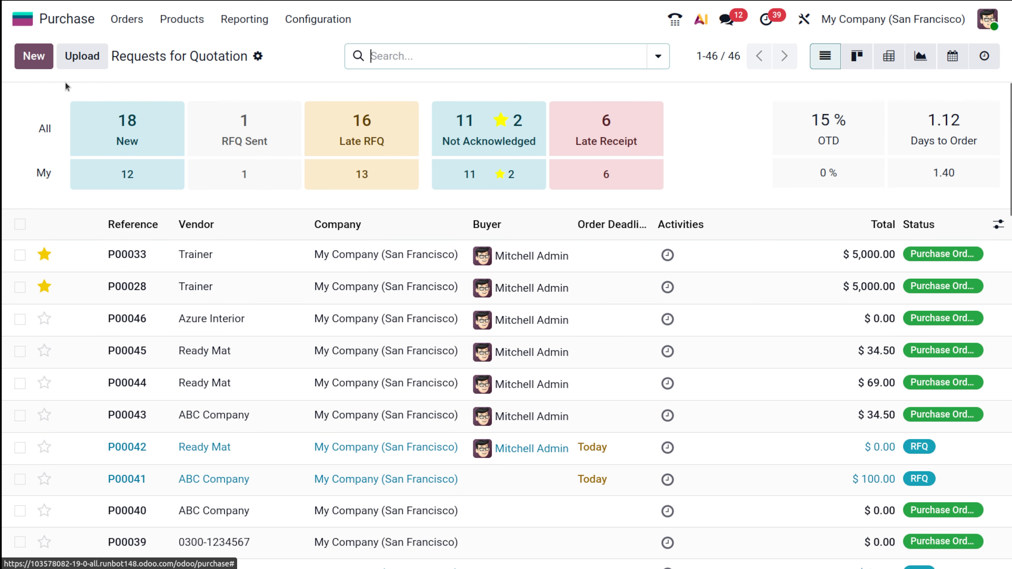
Create a new request for quotation with Ready Mat as the vendor
left_click(38, 57)
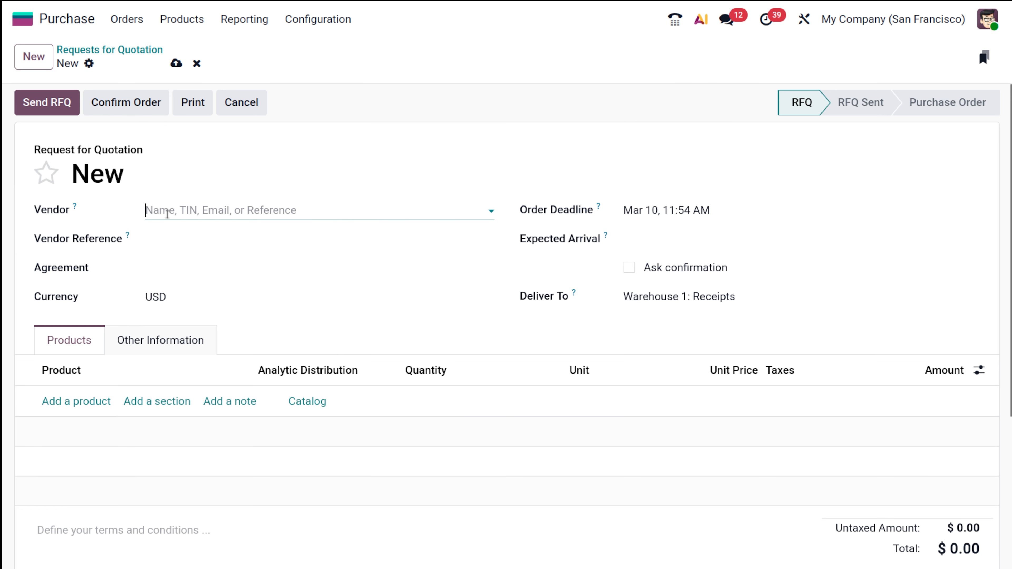
left_click(178, 209)
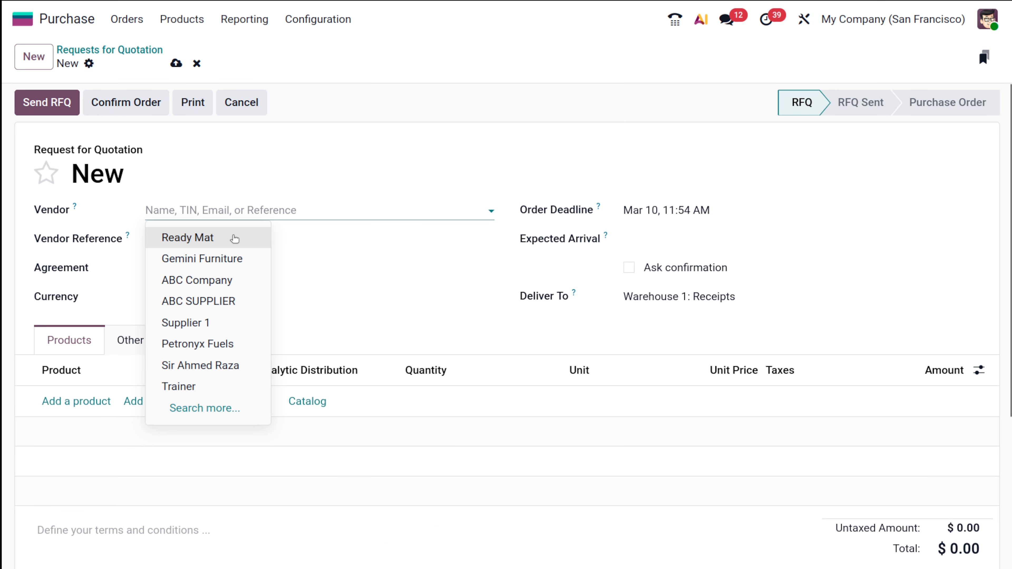
left_click(233, 235)
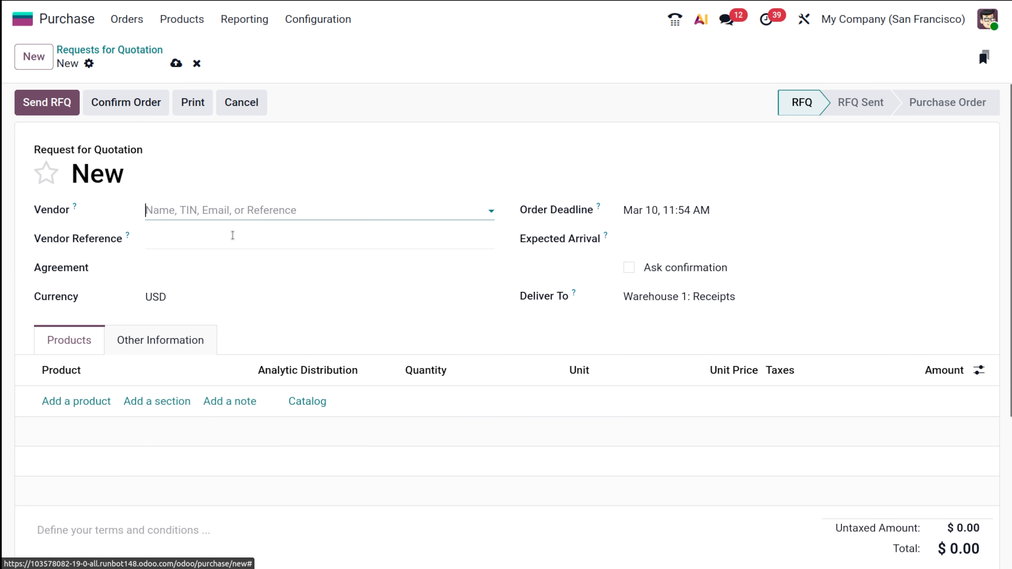
Add 1 unit of Blue Denim Jeans in size S to the request for quotation and save it
left_click(83, 404)
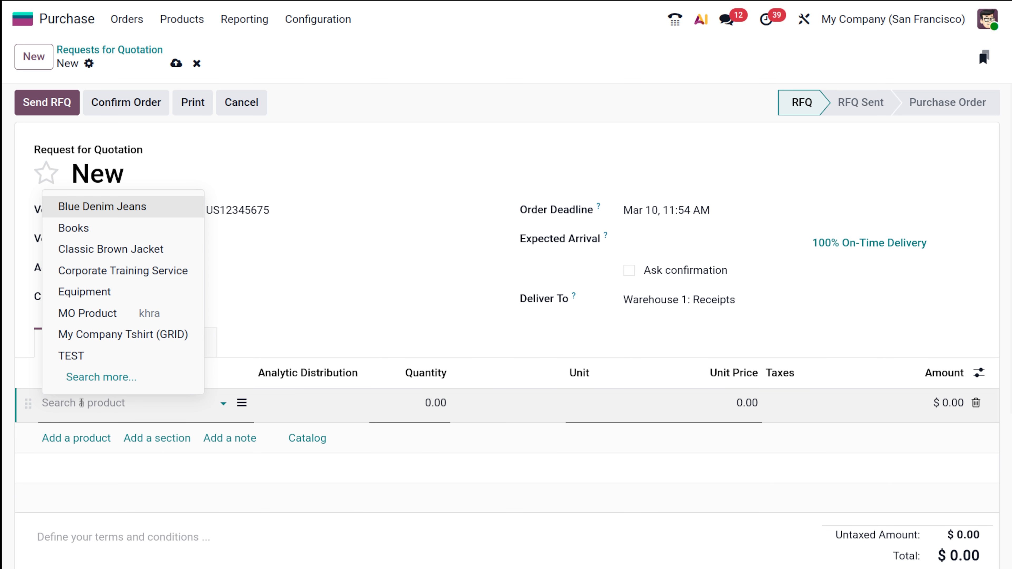
left_click(102, 206)
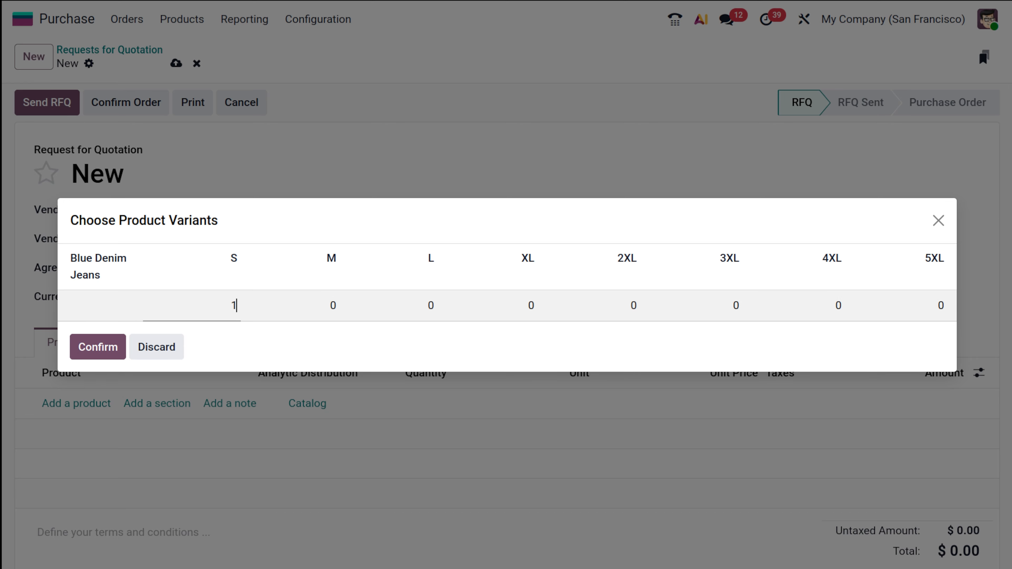
left_click(105, 346)
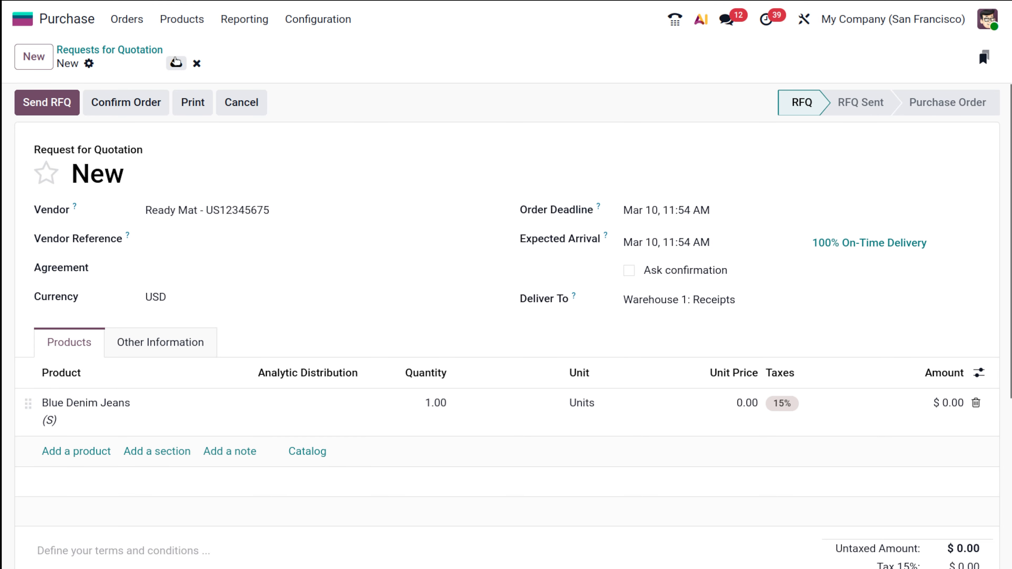
left_click(176, 64)
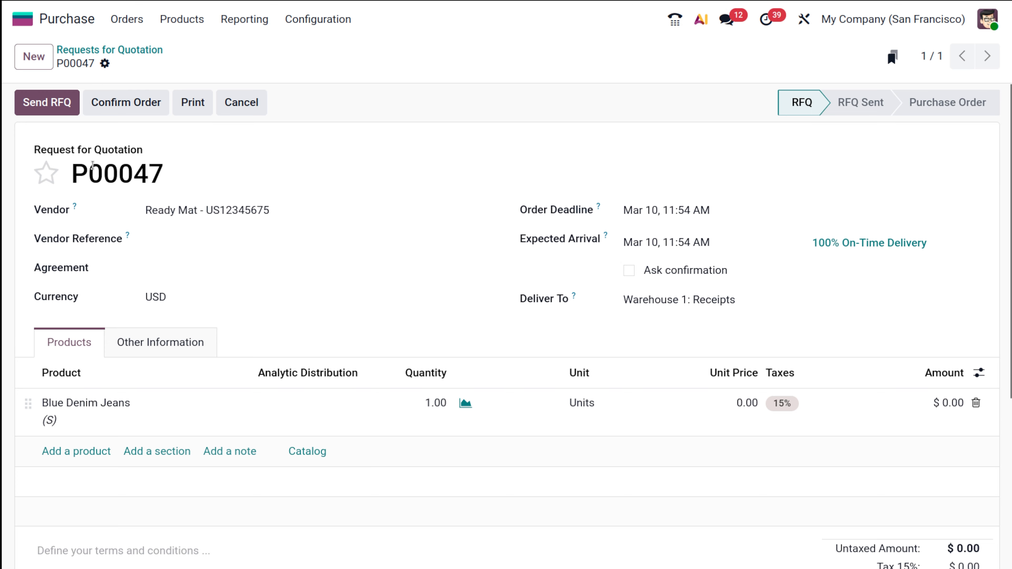
Confirm the purchase order, receive the product by validating the receipt, and return to the purchase order
left_click(118, 104)
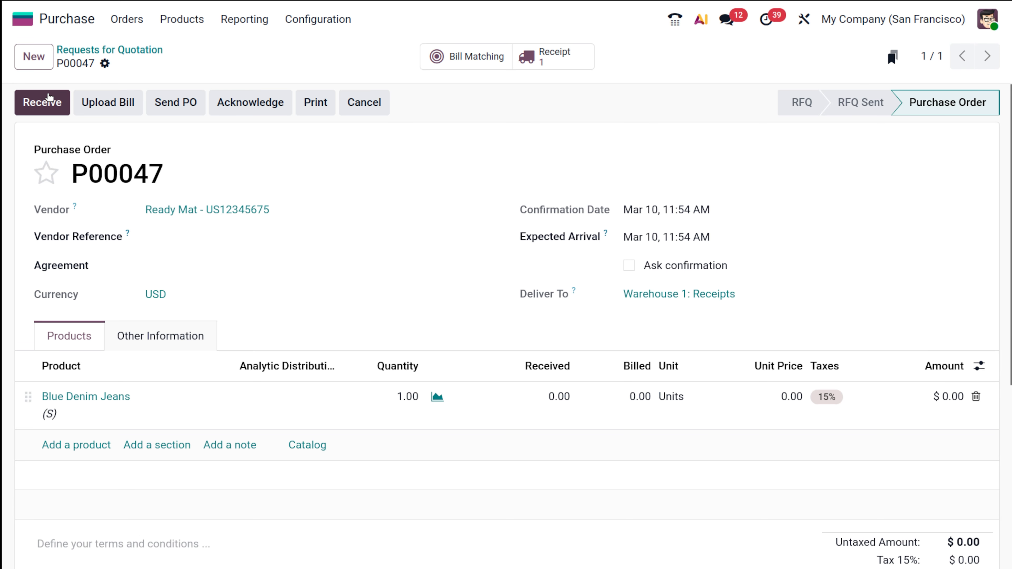
left_click(43, 103)
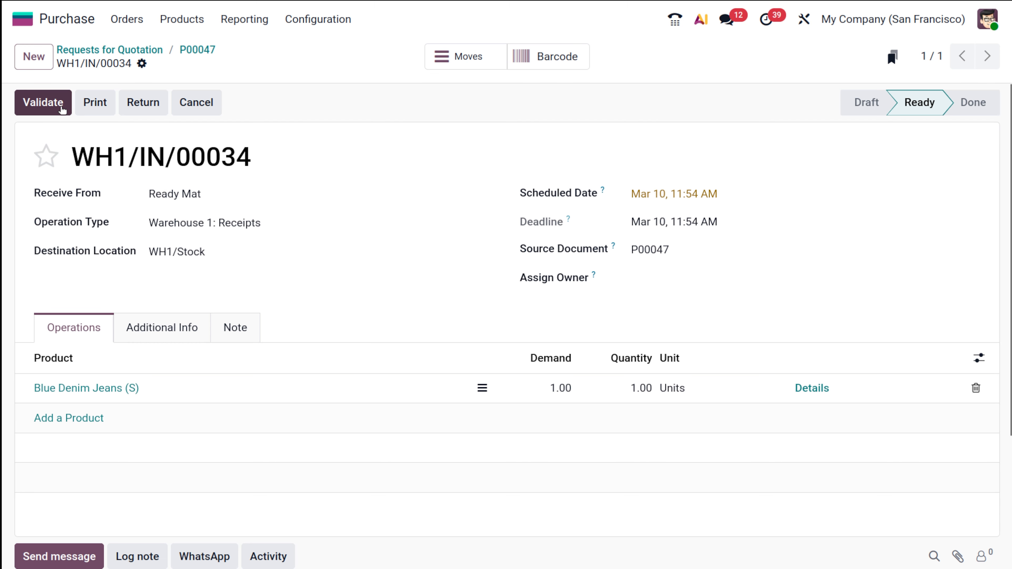
left_click(45, 98)
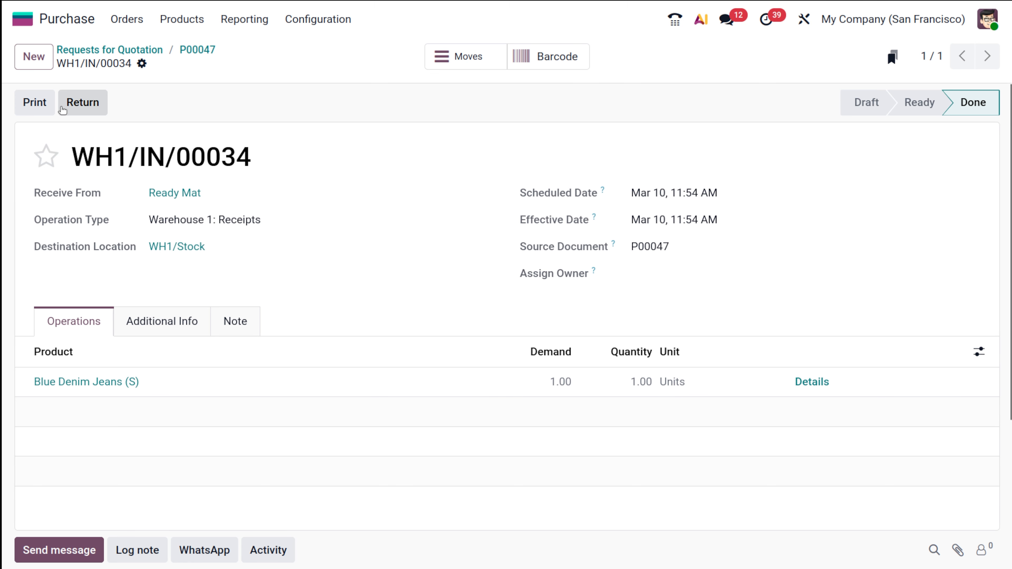
left_click(195, 49)
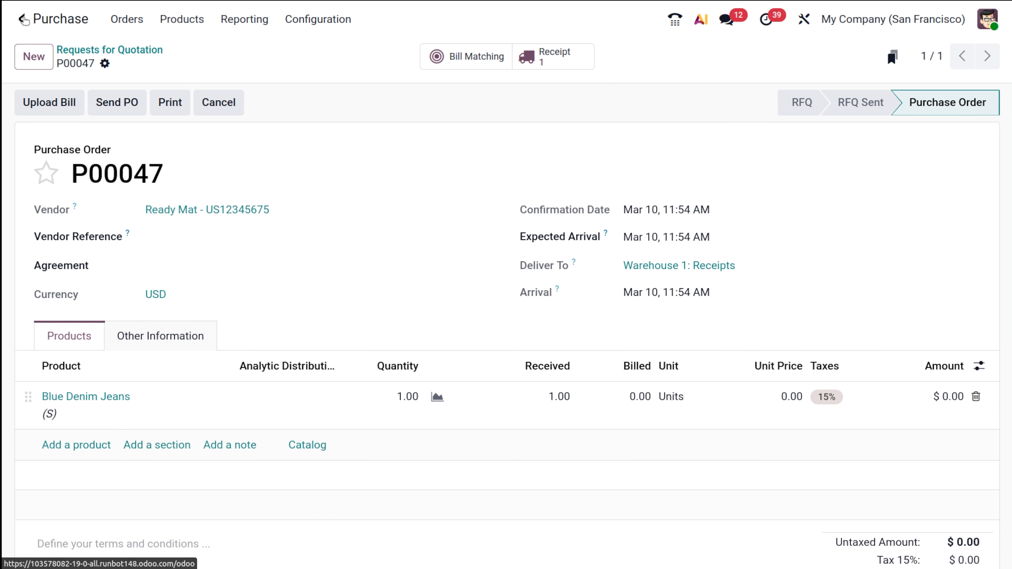
Open the product list in Purchase to check the on-hand stock of Blue Denim Jeans
left_click(181, 20)
left_click(187, 40)
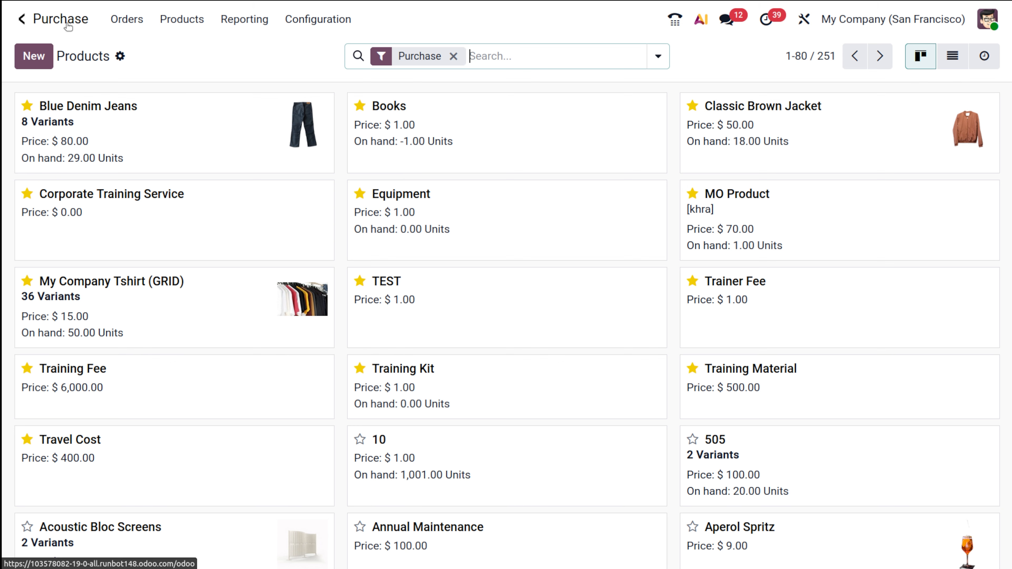
Leave Purchase and switch to the Inventory app
left_click(33, 20)
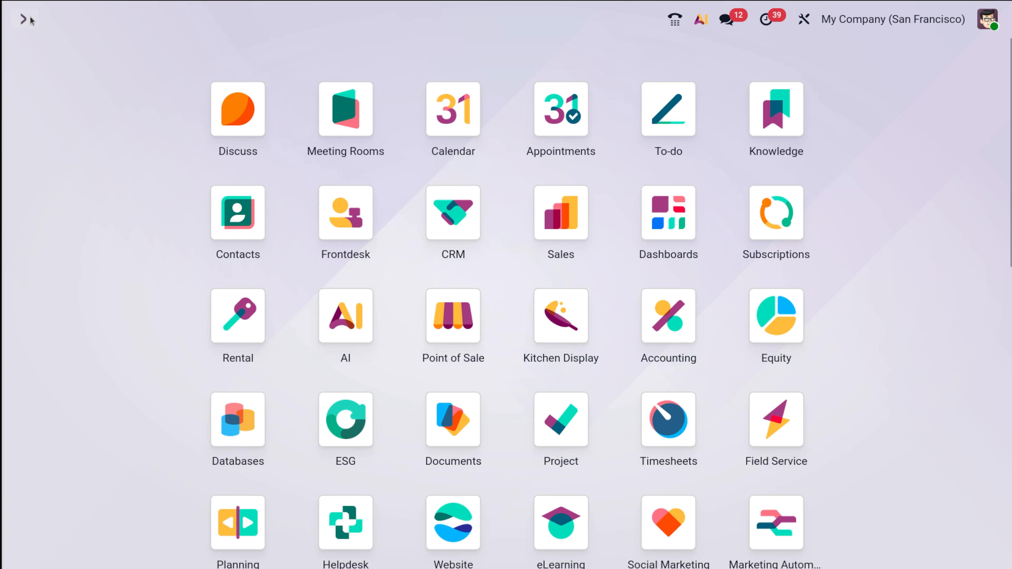
type("in")
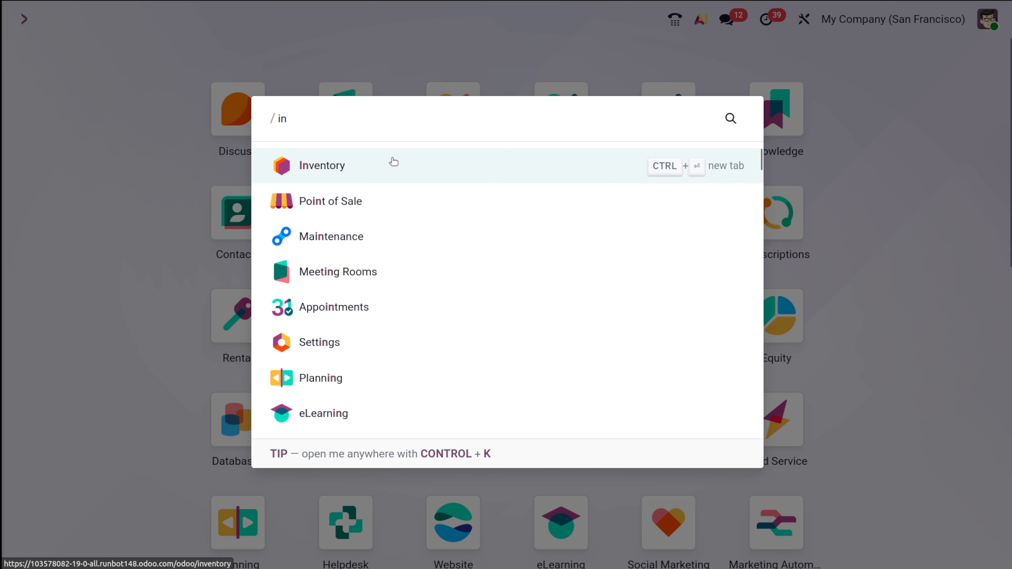
left_click(394, 166)
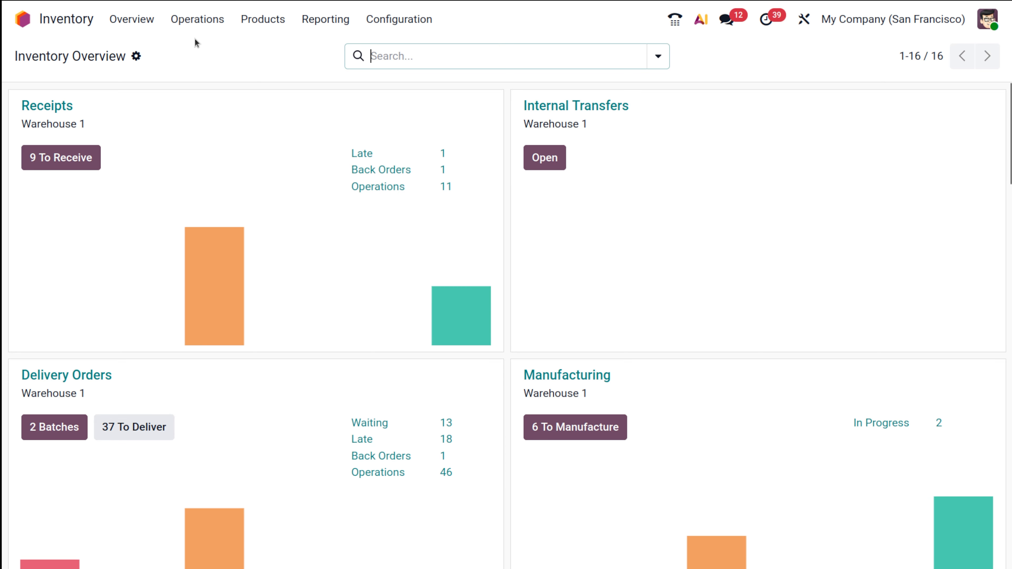
Create a new warehouse receipt with ABC Company as the contact it is received from
left_click(193, 25)
left_click(228, 76)
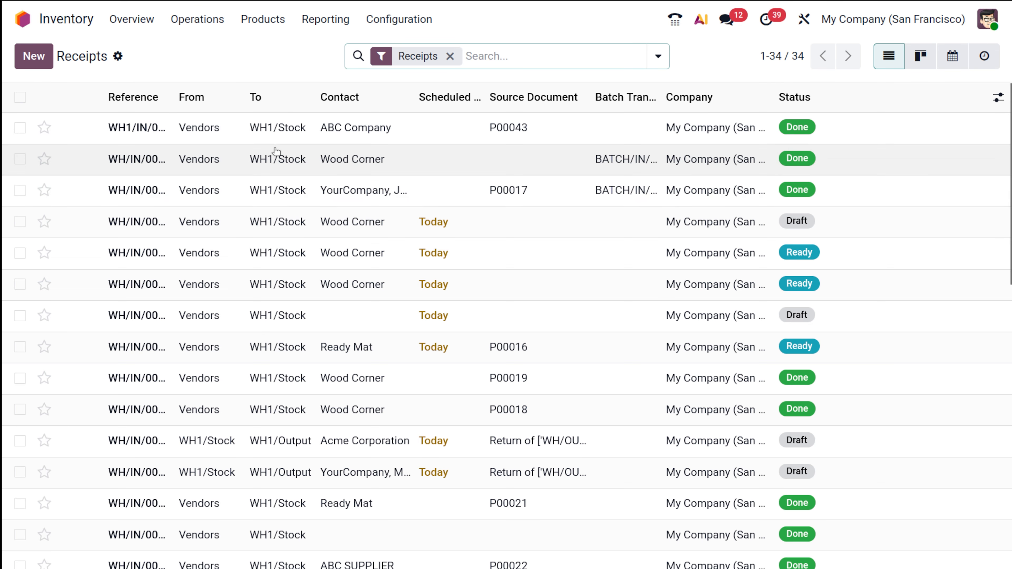
left_click(33, 56)
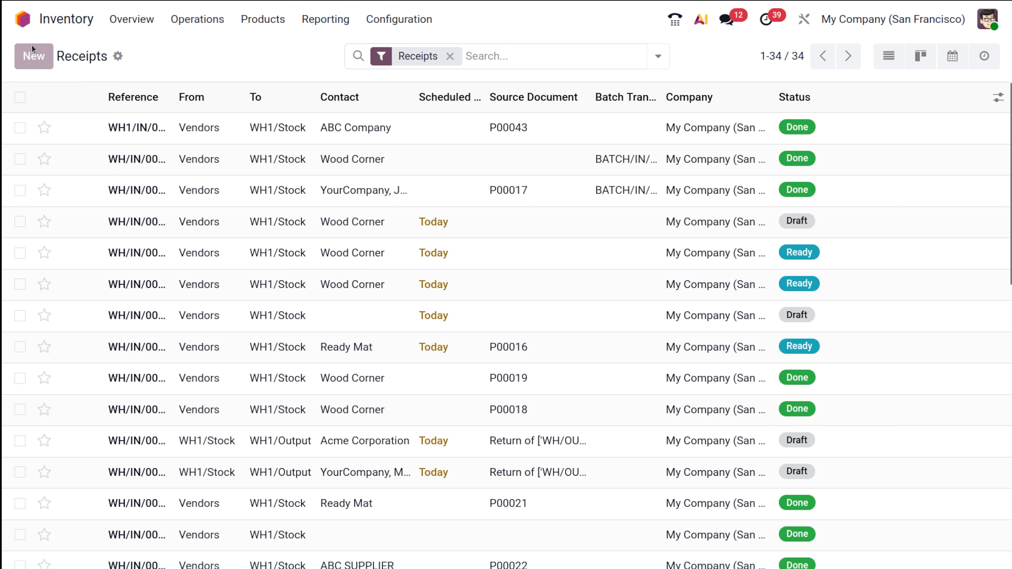
left_click(185, 195)
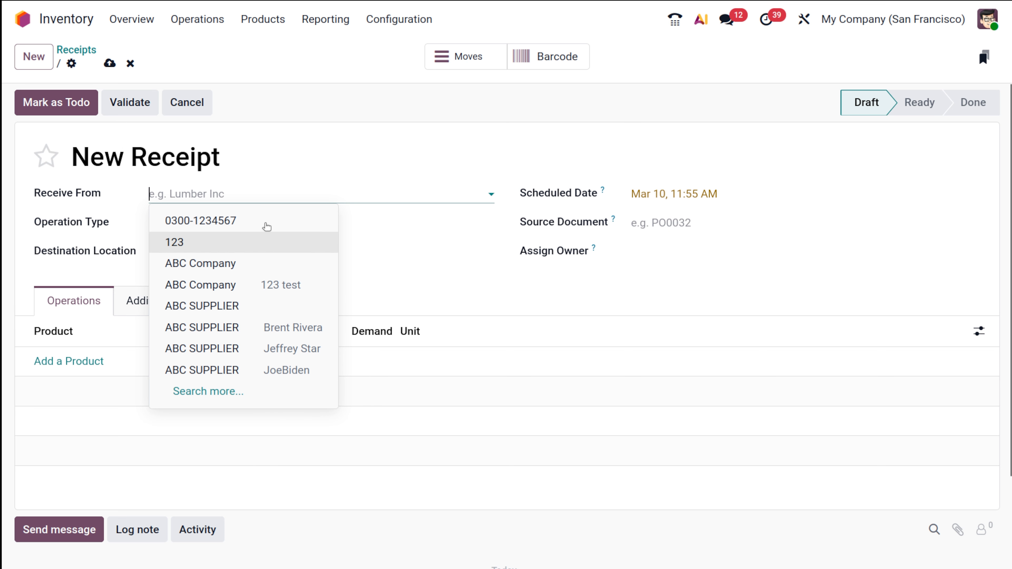
left_click(234, 265)
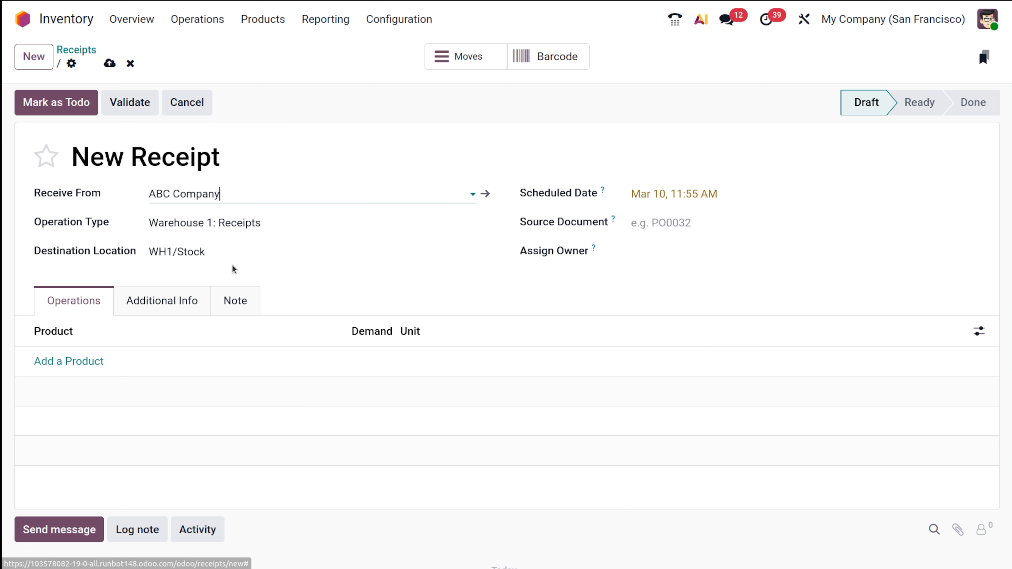
Add 10 units of Blue Denim Jeans (M) to the receipt, then save and validate it
left_click(65, 361)
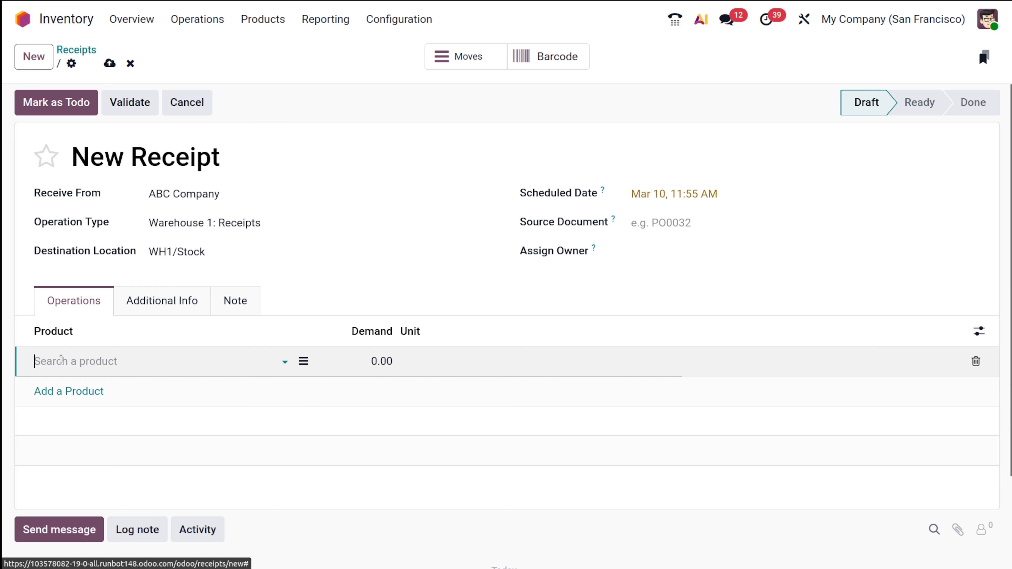
type("jea")
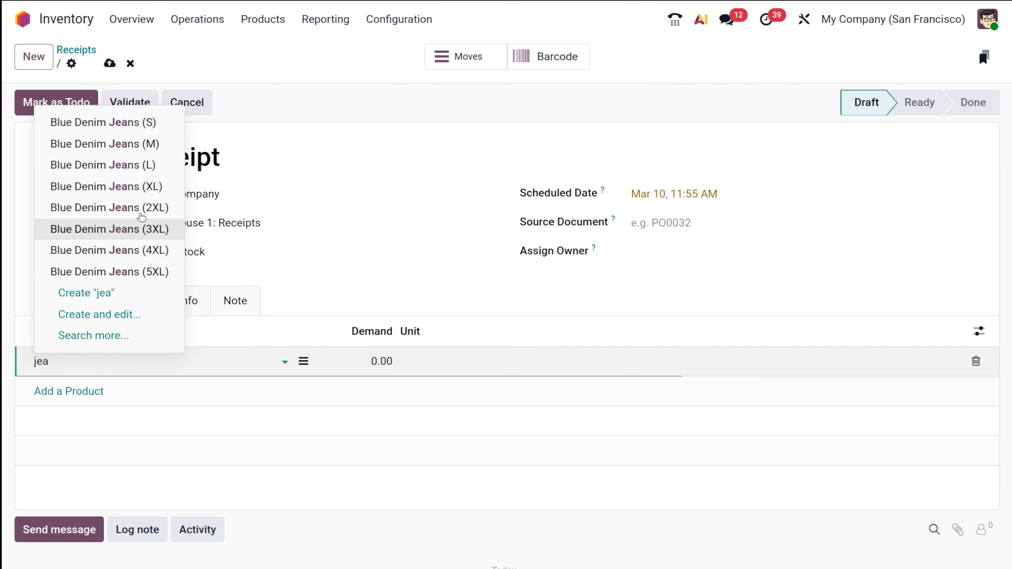
left_click(140, 143)
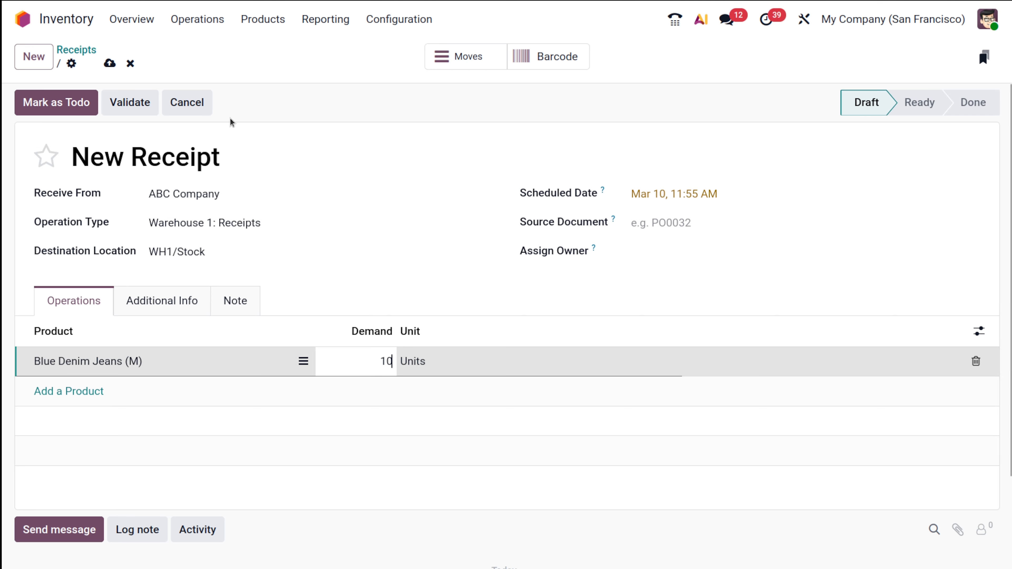
left_click(109, 68)
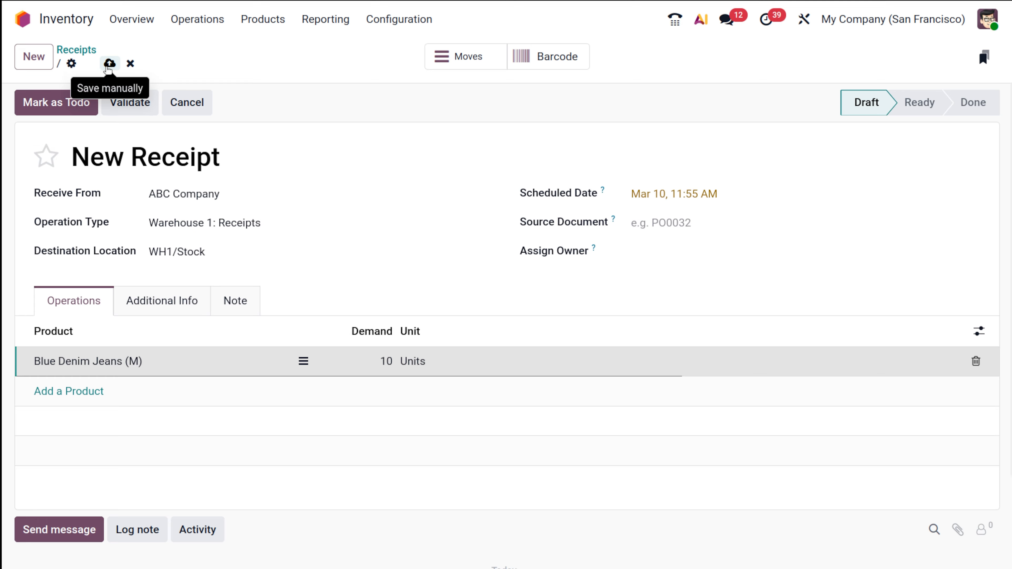
left_click(135, 110)
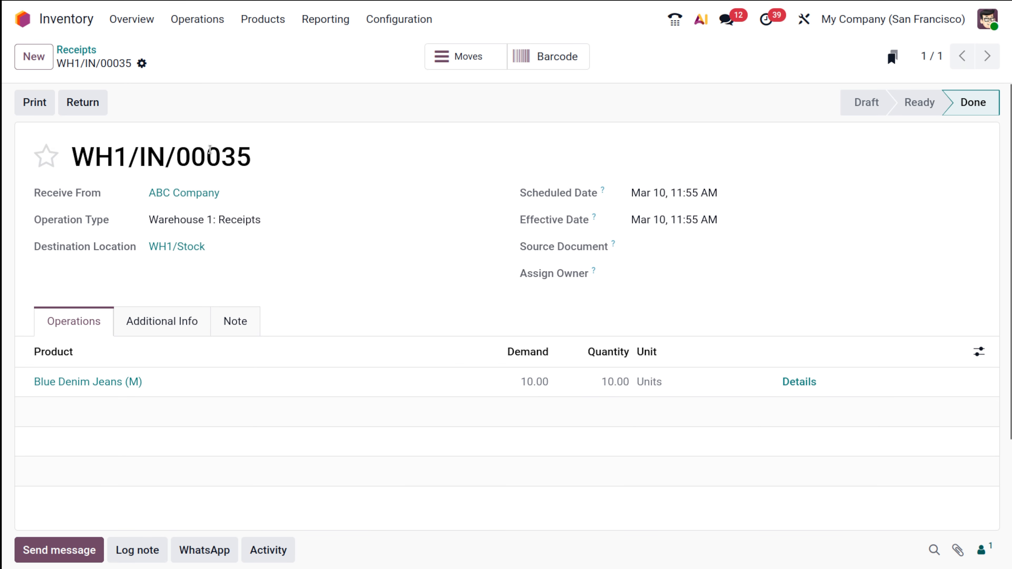
Open the Blue Denim Jeans product from Inventory's product list to check its on-hand quantity
left_click(92, 53)
left_click(263, 19)
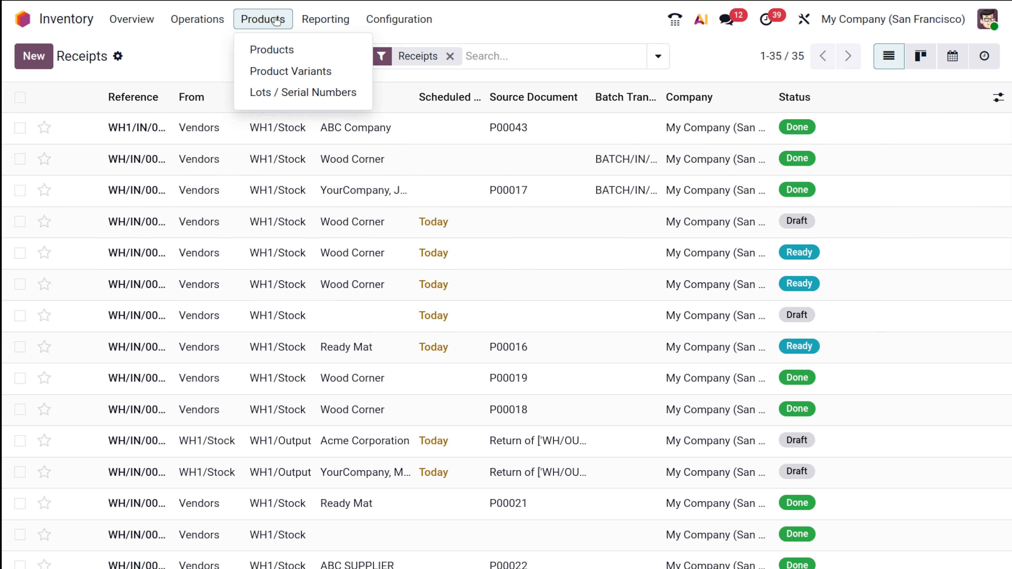
left_click(263, 49)
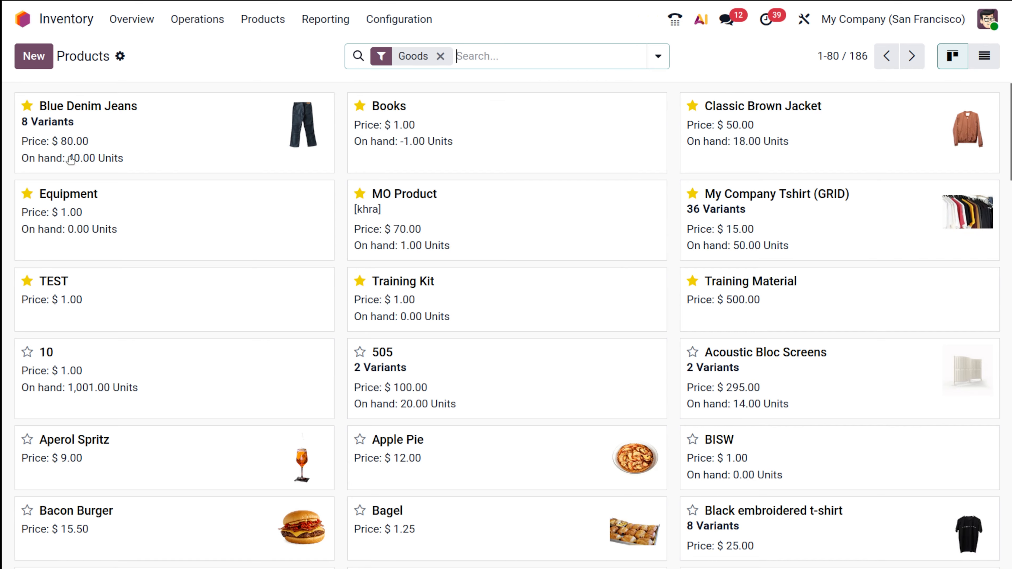
left_click(149, 133)
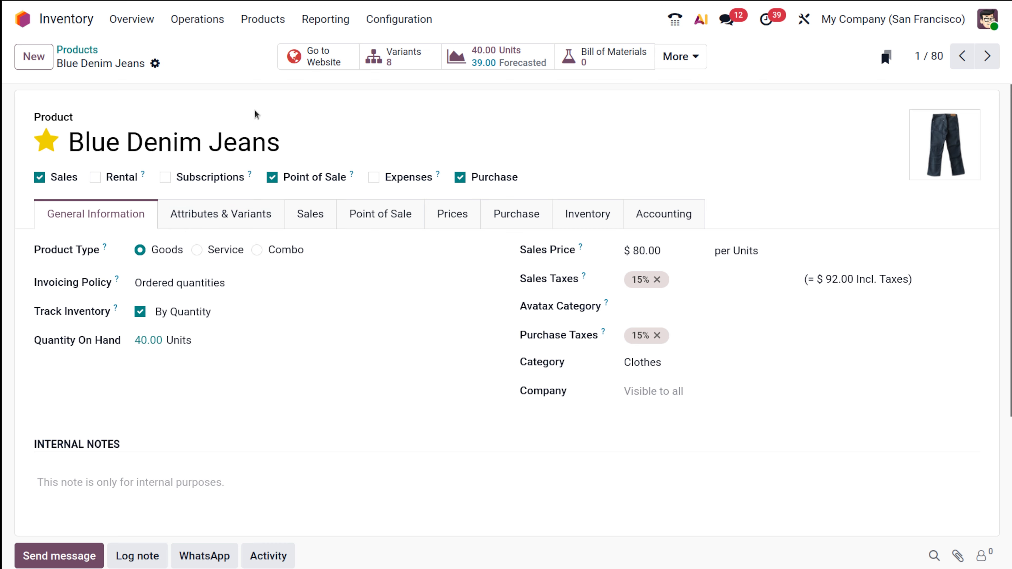
Return to the receipts list and inspect the ABC Company receipt for P00043 and the ABC SUPPLIER receipt for P00048
left_click(191, 25)
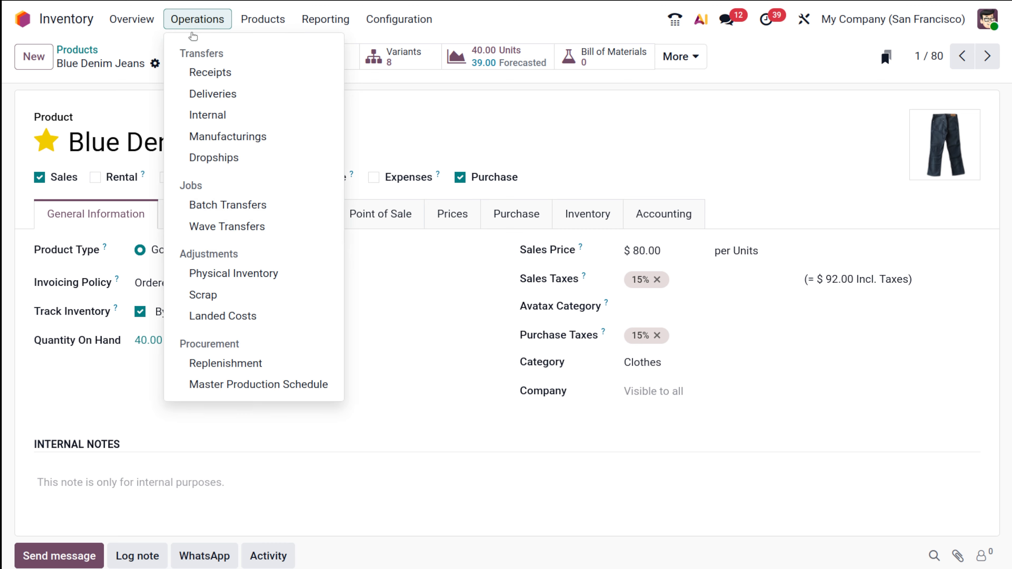
left_click(207, 74)
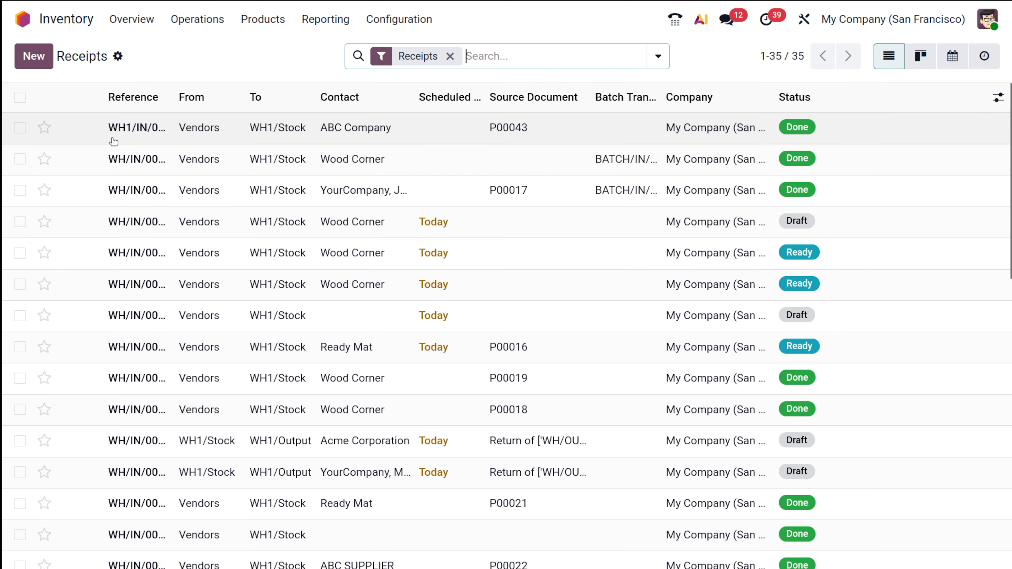
left_click(407, 137)
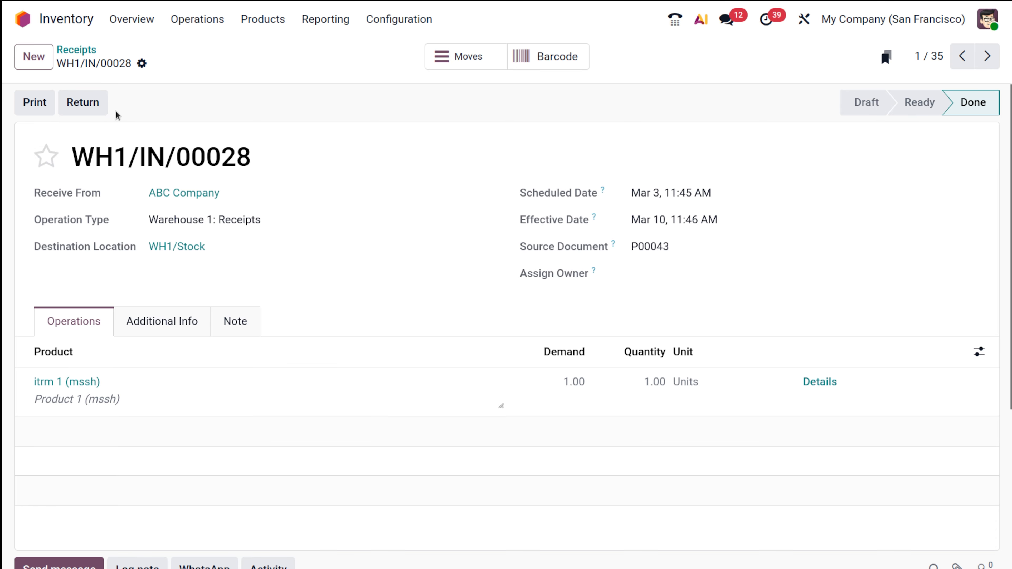
left_click(71, 48)
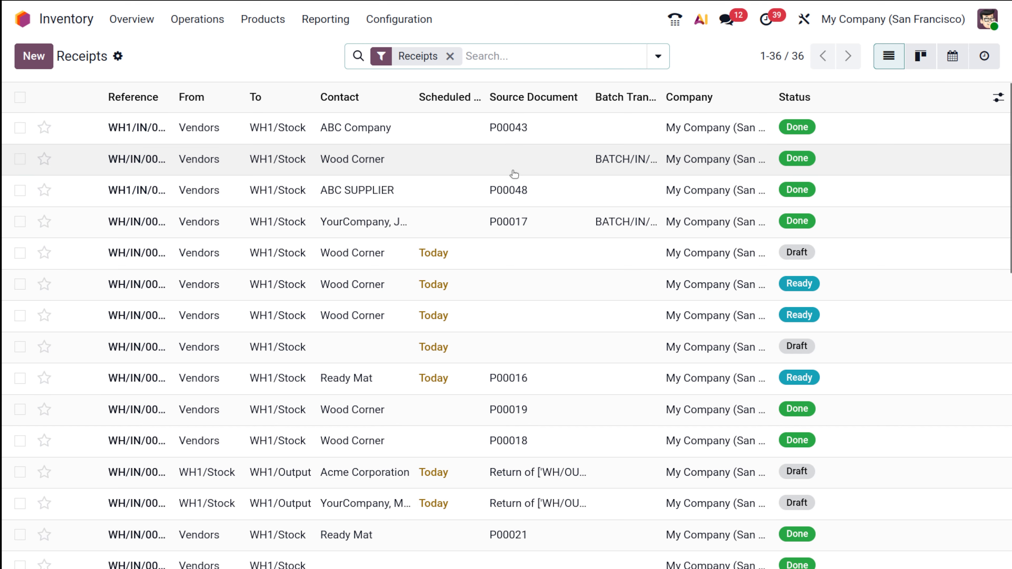
left_click(452, 190)
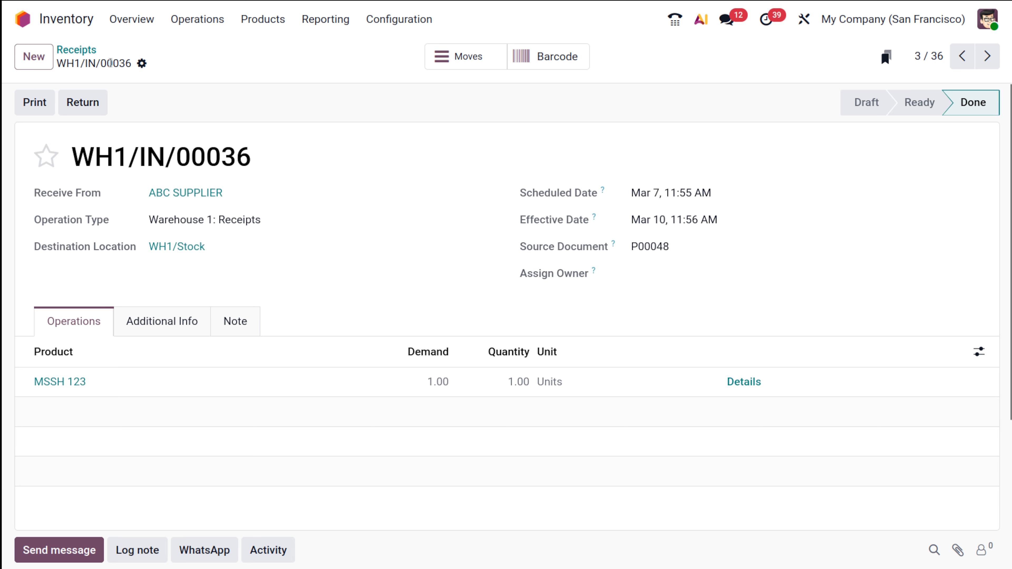
left_click(71, 51)
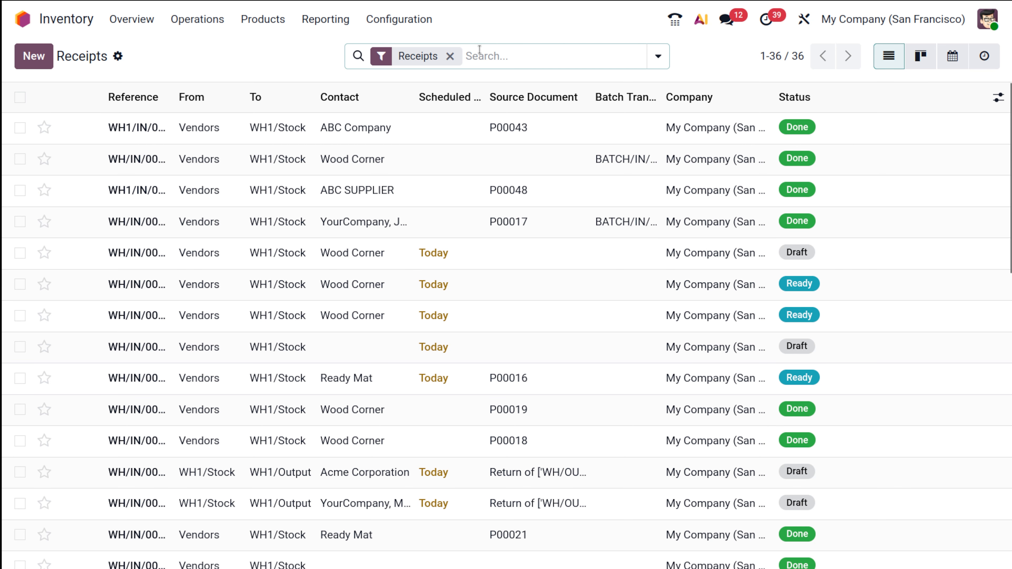
Search the receipts for the transfer "jean" and clear that search filter
type("jean")
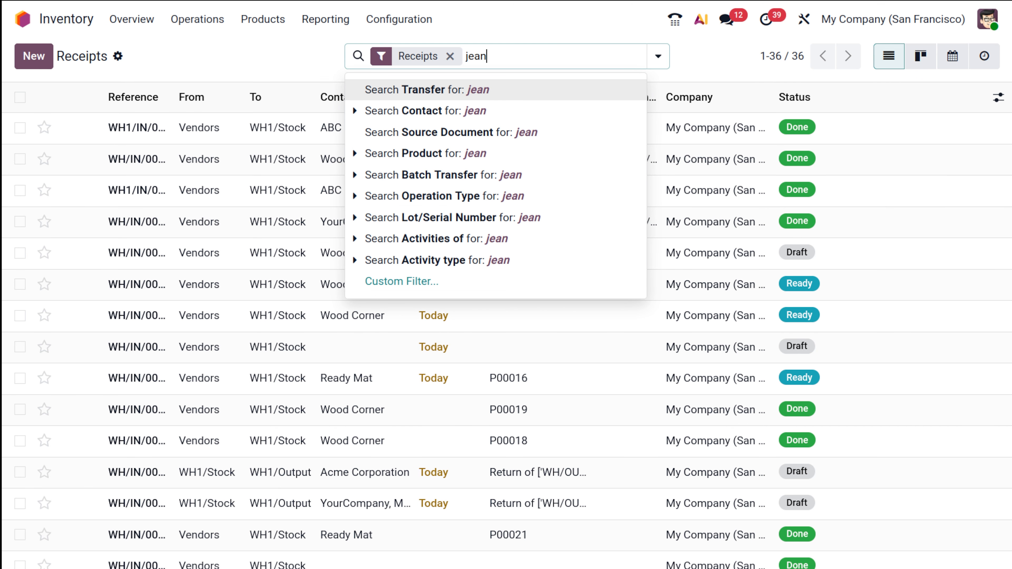
key("Return")
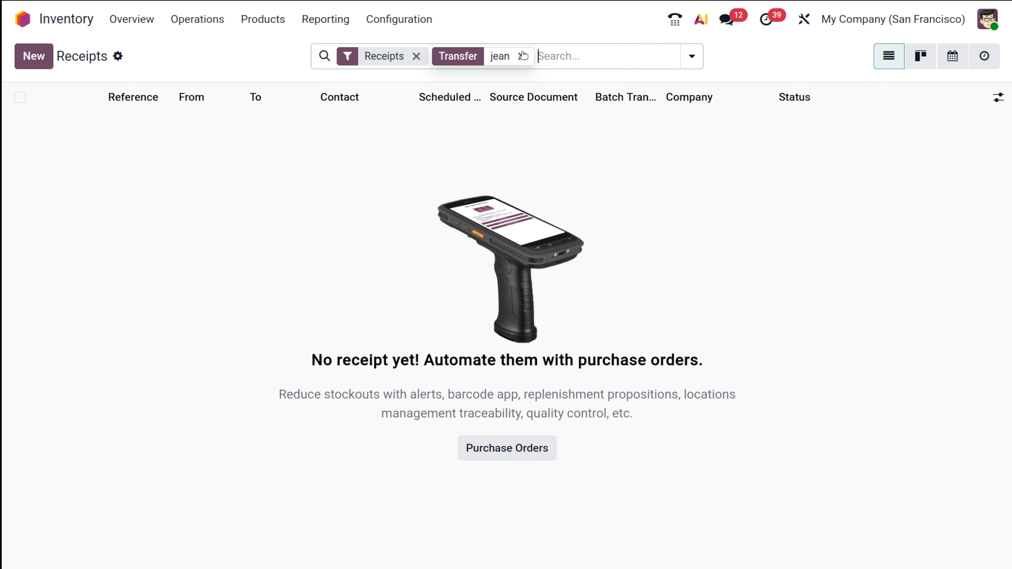
left_click(522, 58)
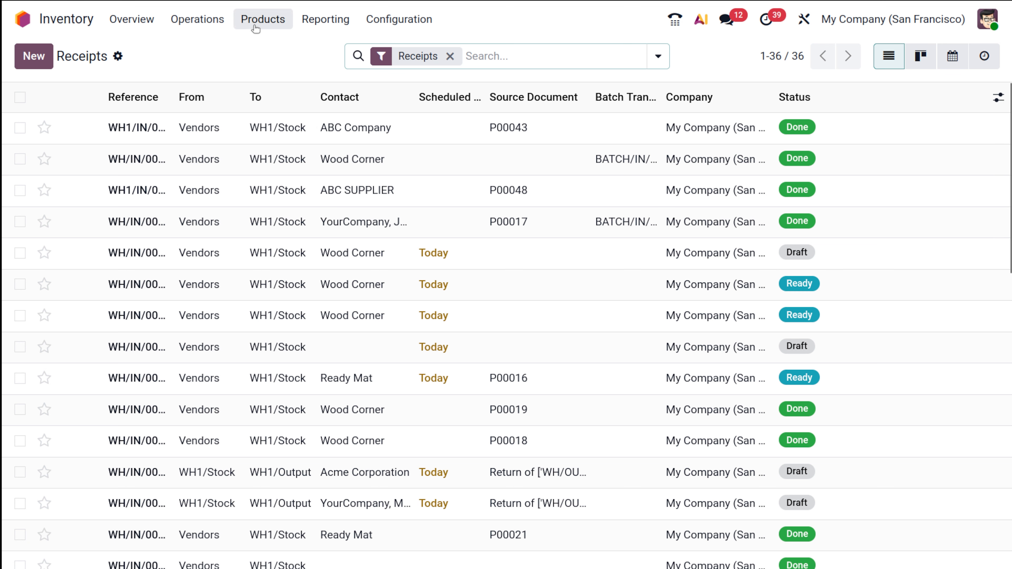
Open the product list in Inventory to review the products' stock levels
left_click(256, 25)
left_click(265, 50)
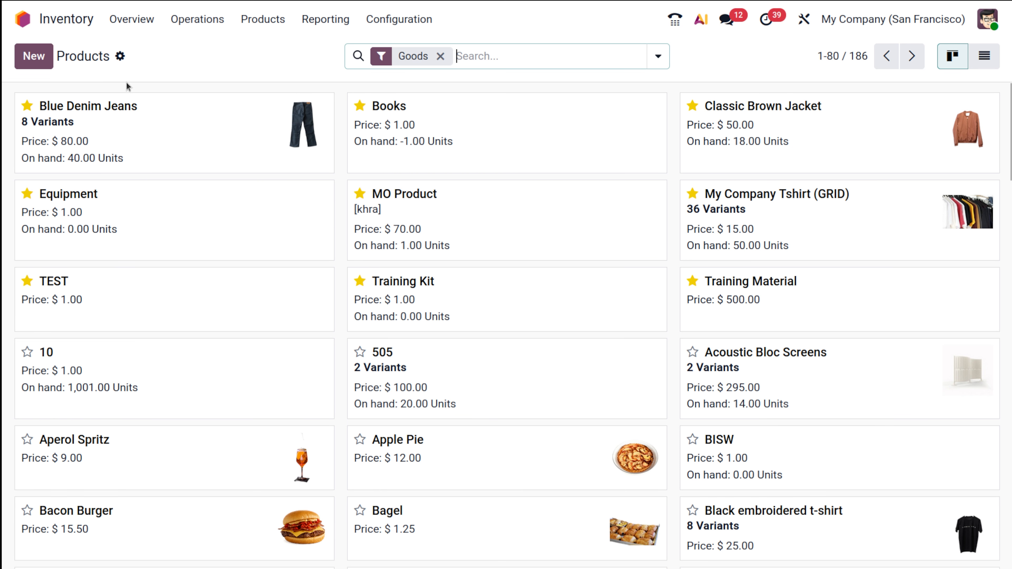
Switch to the Sales app and open the general Sales Analysis report
left_click(23, 19)
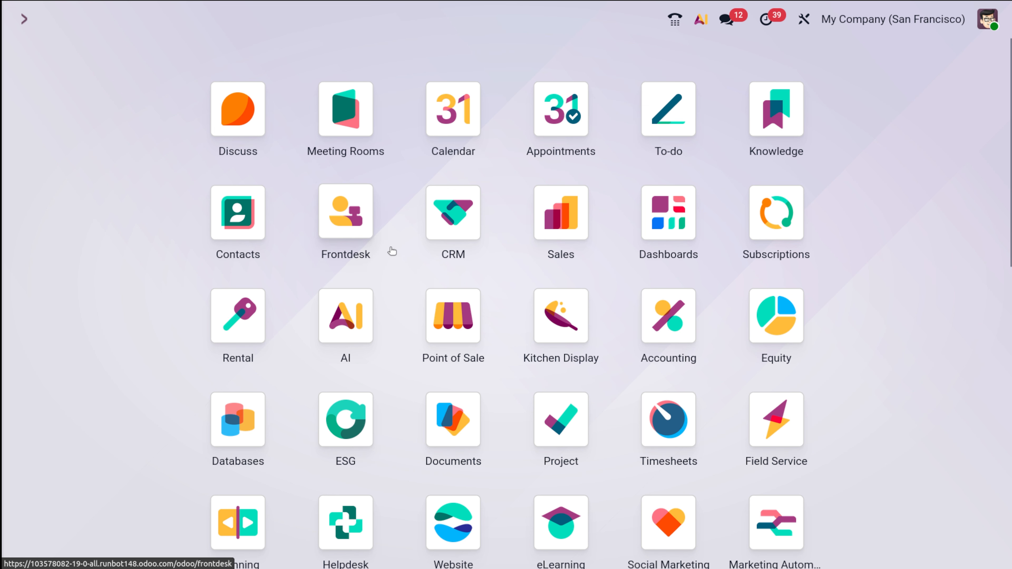
left_click(585, 228)
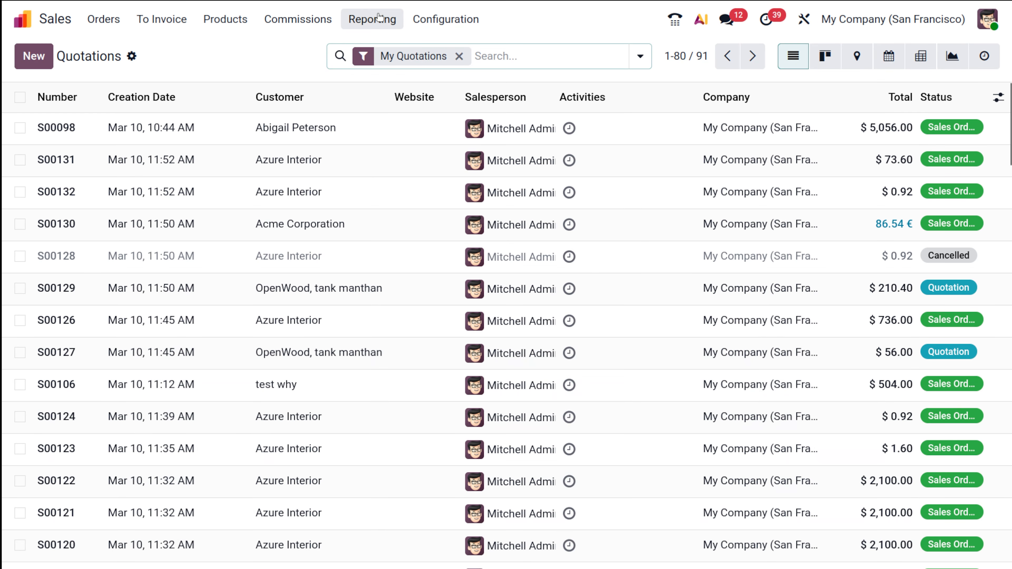
left_click(372, 18)
left_click(370, 50)
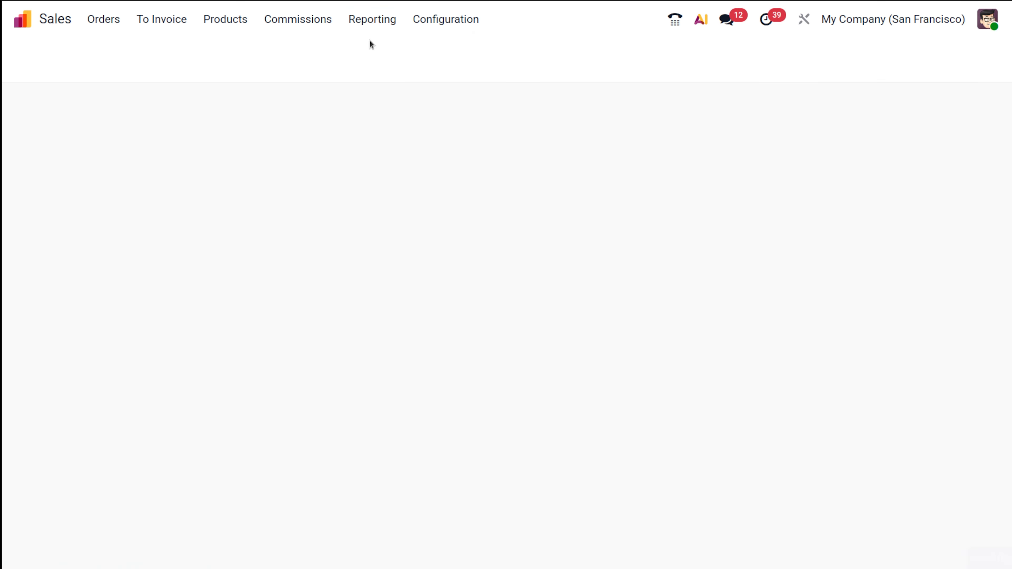
Open the sales analysis by products and view it as a line chart and as a bar chart
left_click(371, 19)
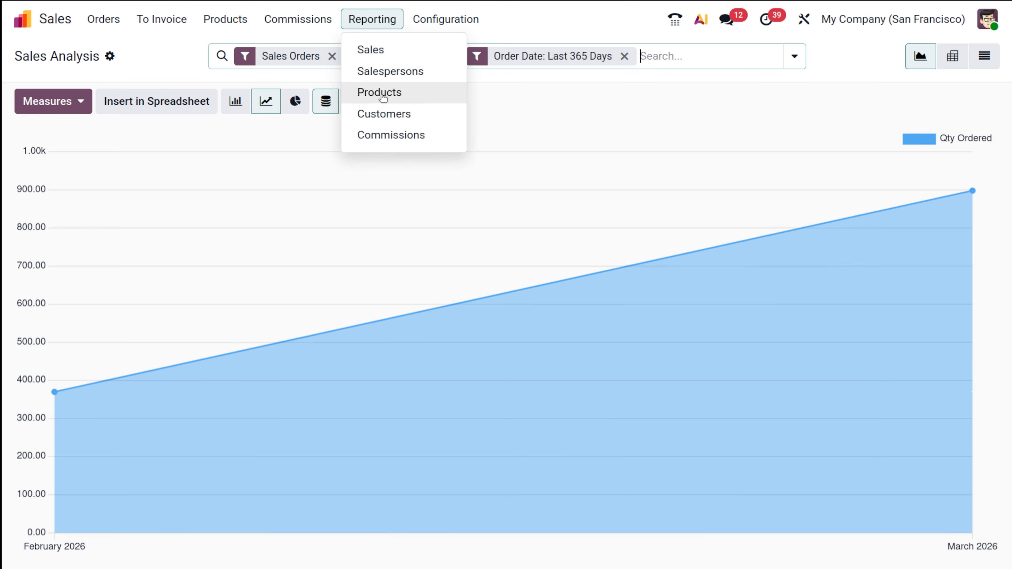
left_click(380, 93)
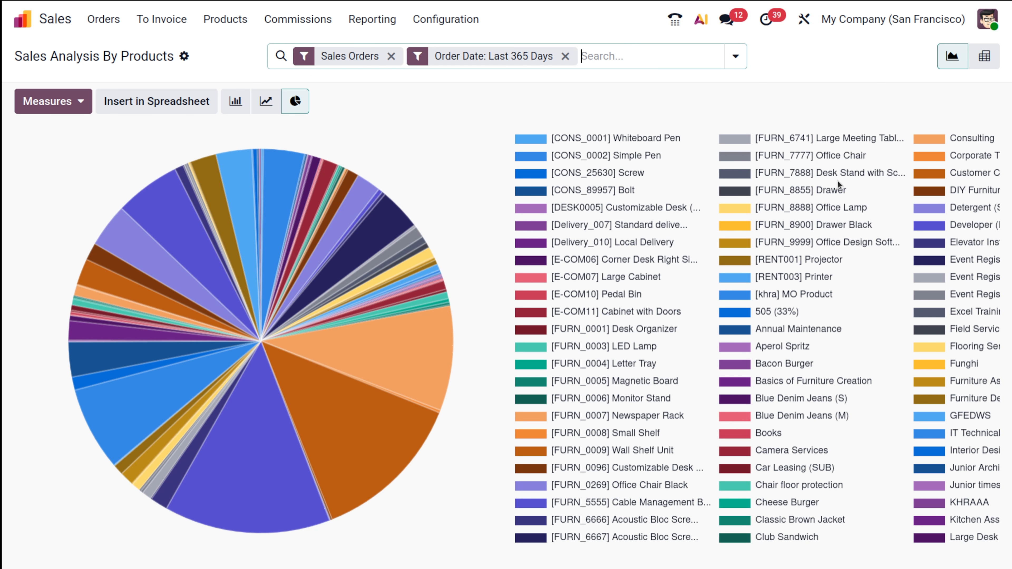
left_click(259, 112)
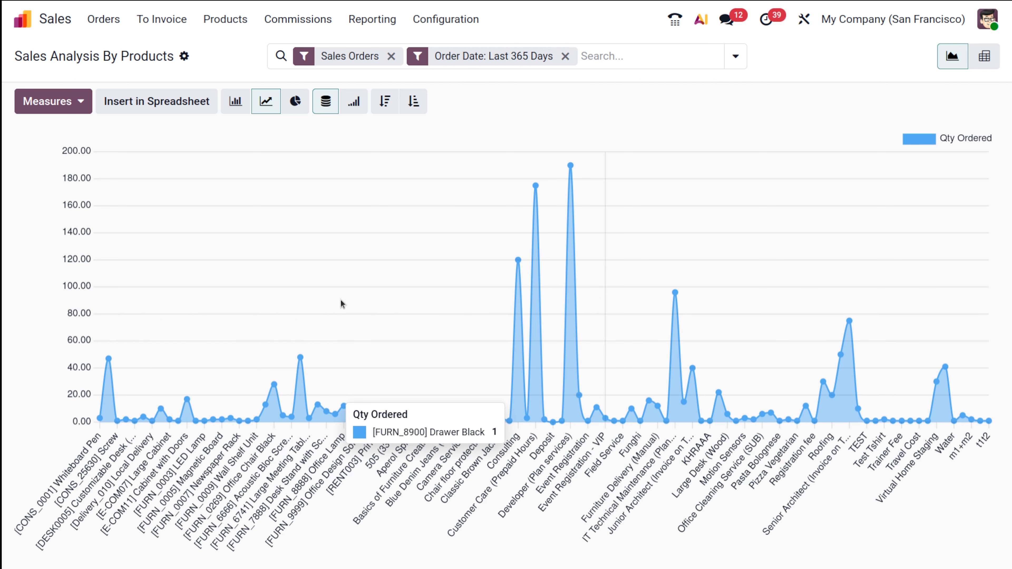
left_click(235, 101)
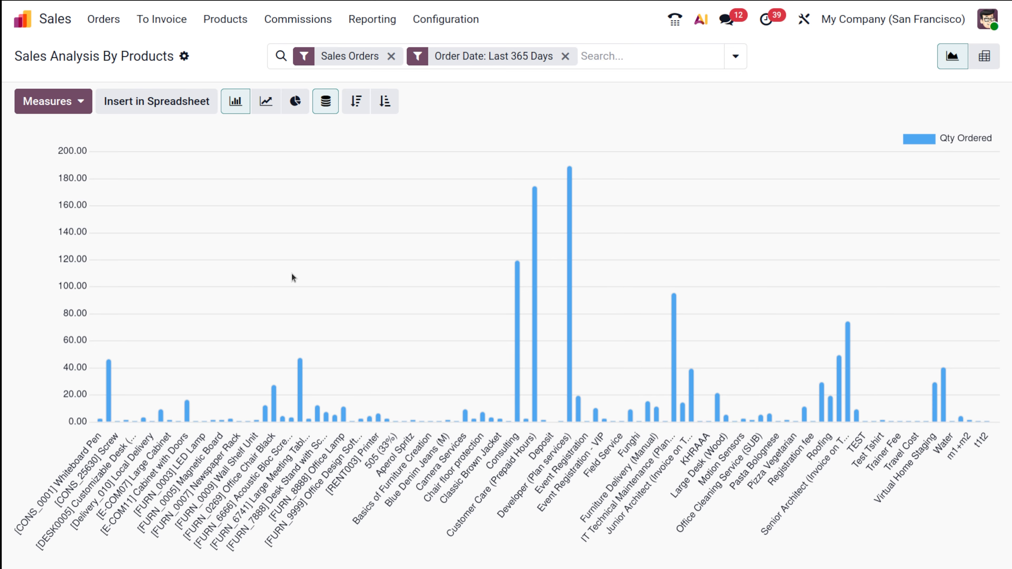
Switch to the Accounting app by searching the apps for "ac" and open its dashboard
left_click(22, 19)
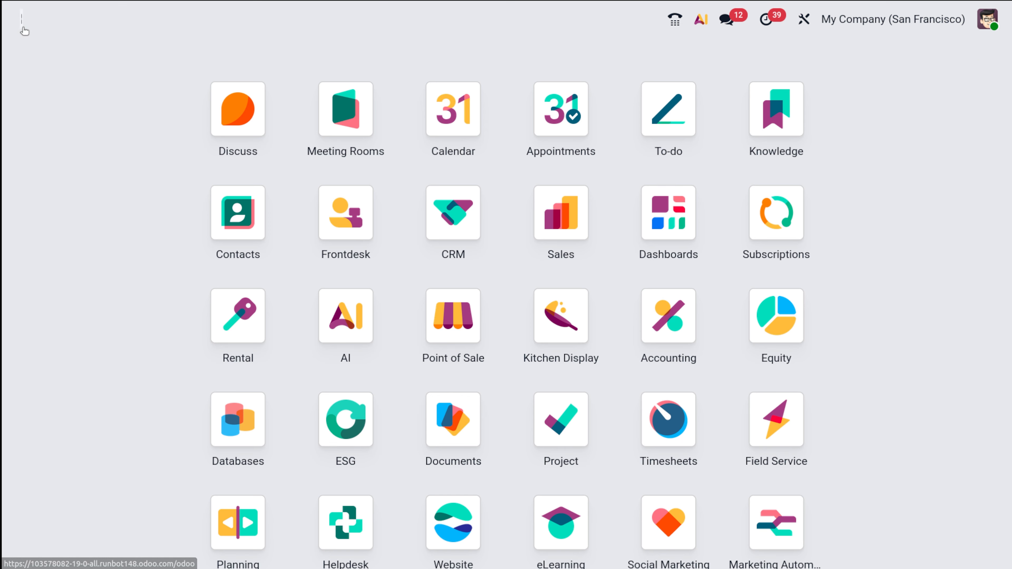
type("ac")
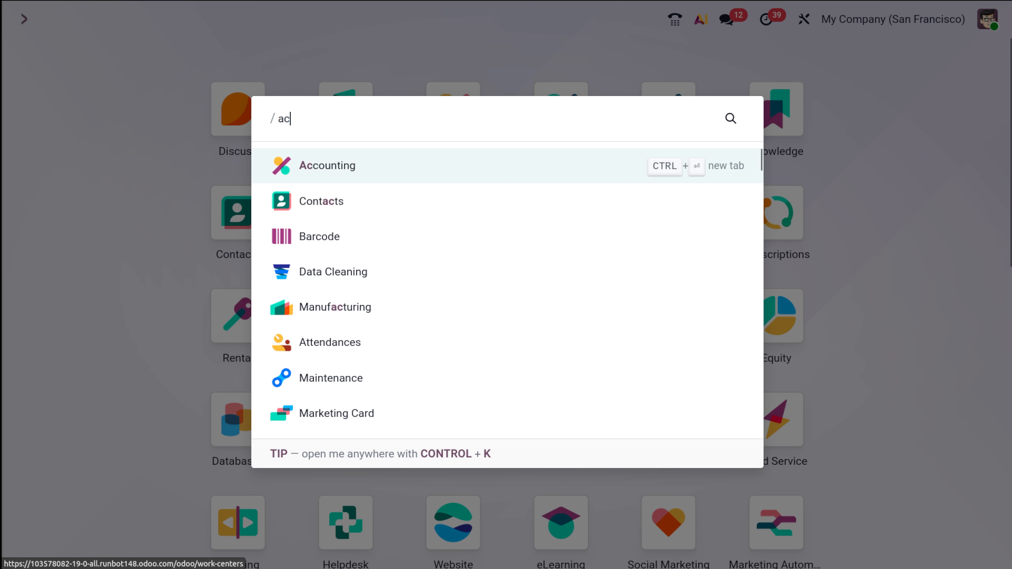
left_click(350, 164)
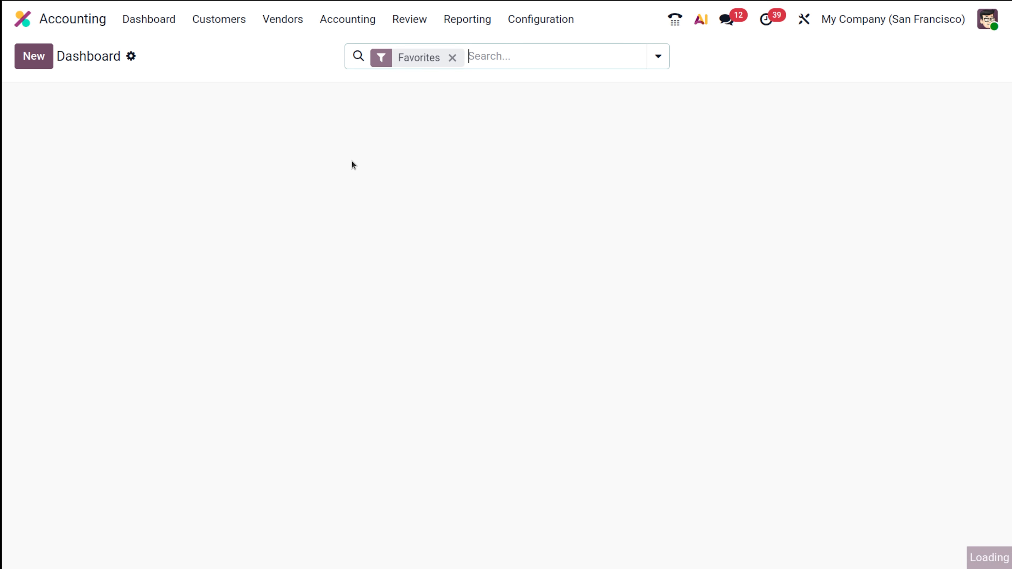
Examine the accounting reports on offer, from statement reports and ledgers to tax and management reports, and return to the dashboard's journal overview
left_click(467, 20)
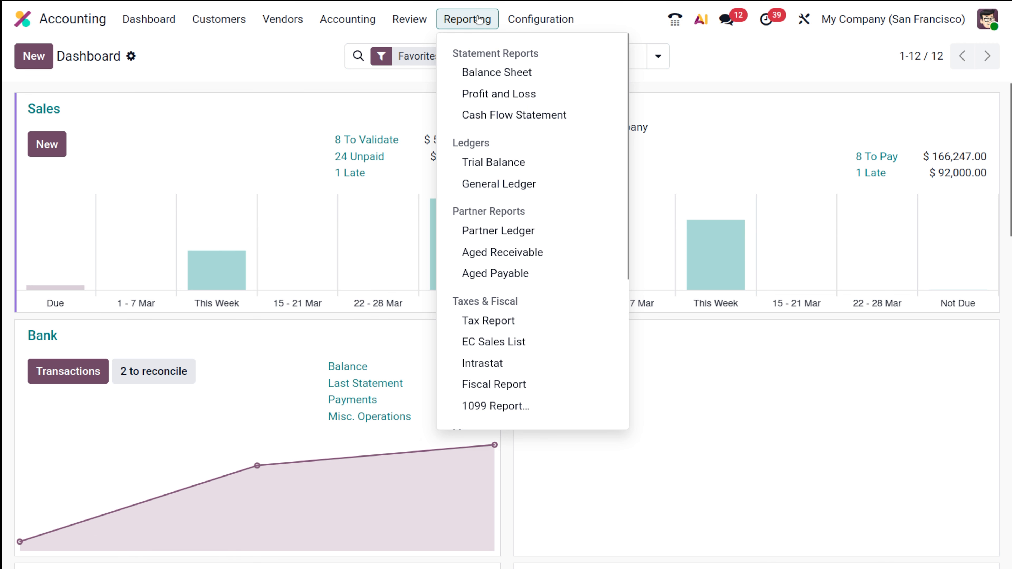
scroll(516, 335, "down", 5)
scroll(517, 337, "up", 5)
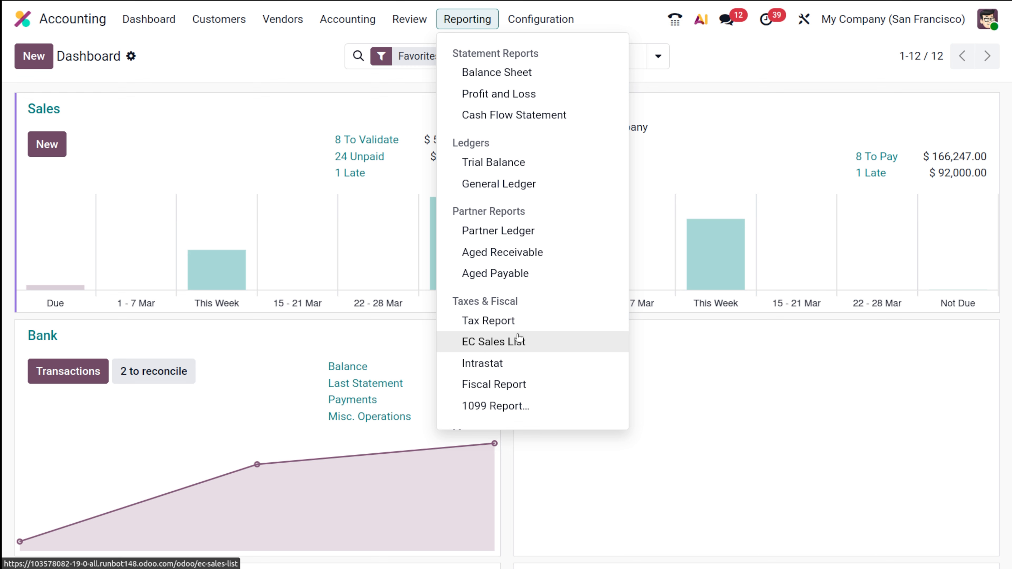
scroll(519, 341, "down", 5)
scroll(519, 344, "up", 5)
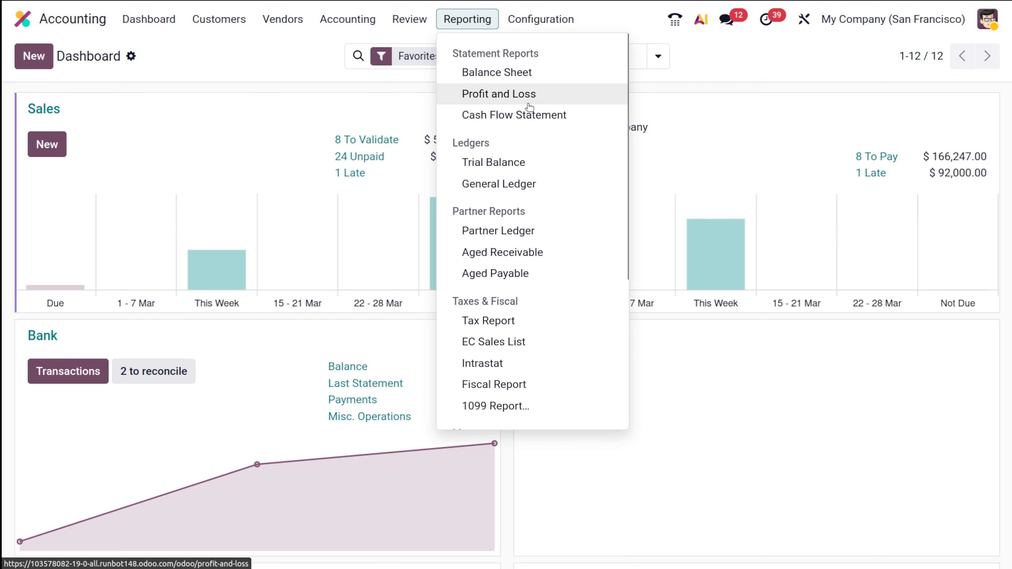
scroll(488, 342, "down", 5)
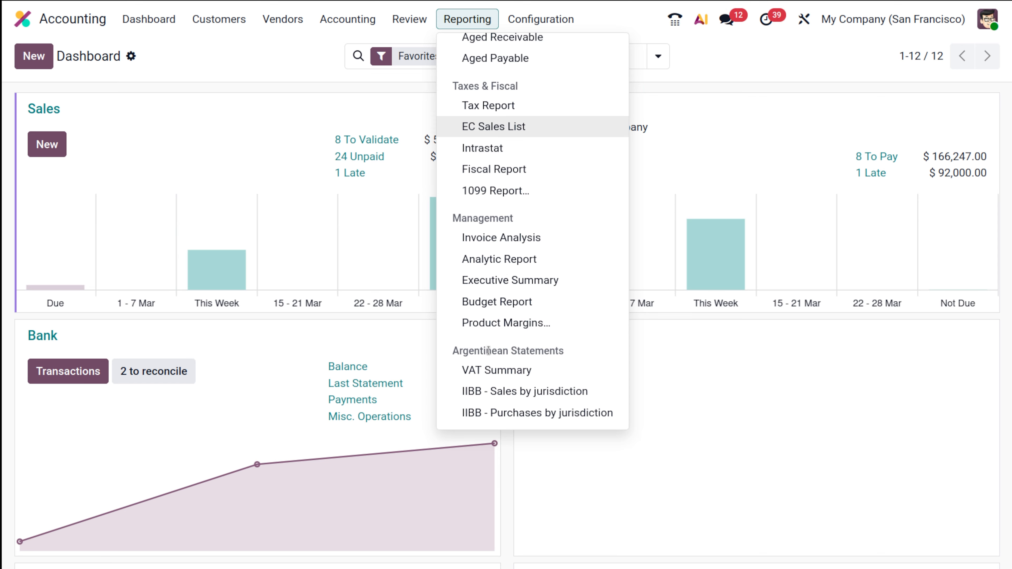
scroll(488, 350, "up", 5)
left_click(717, 428)
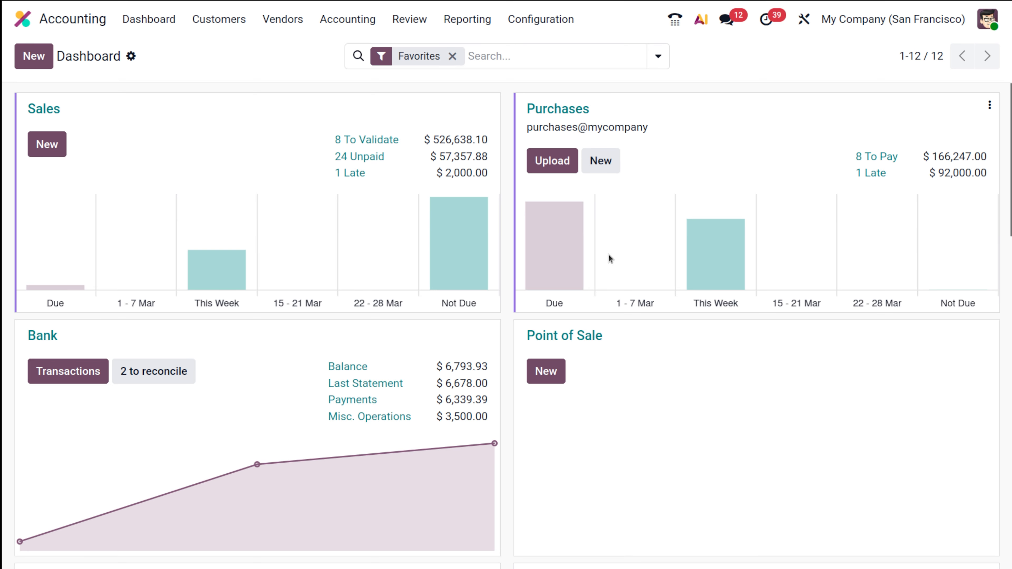
mouse_move(571, 236)
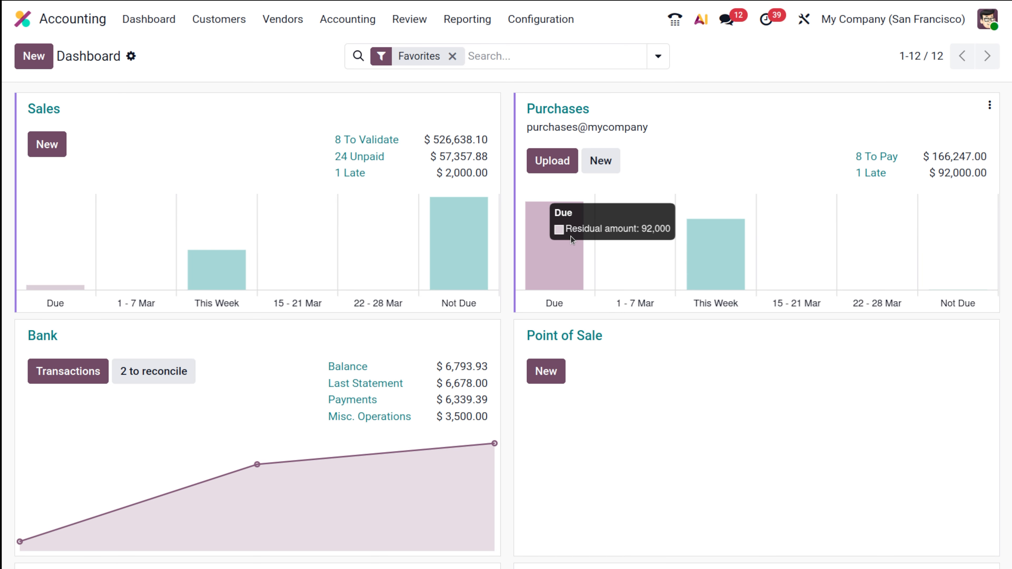